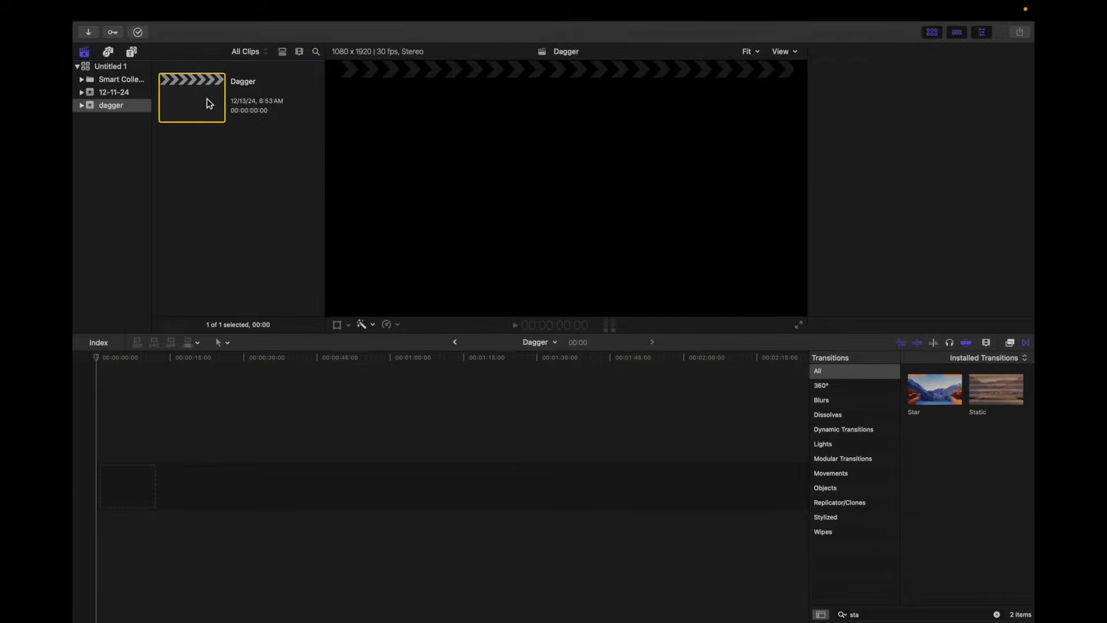
- Import the clips IMG_4623 and IMG_4624 into the dagger event and place them in the Dagger timeline
{"action": "left_click", "coordinate": [257, 459]}
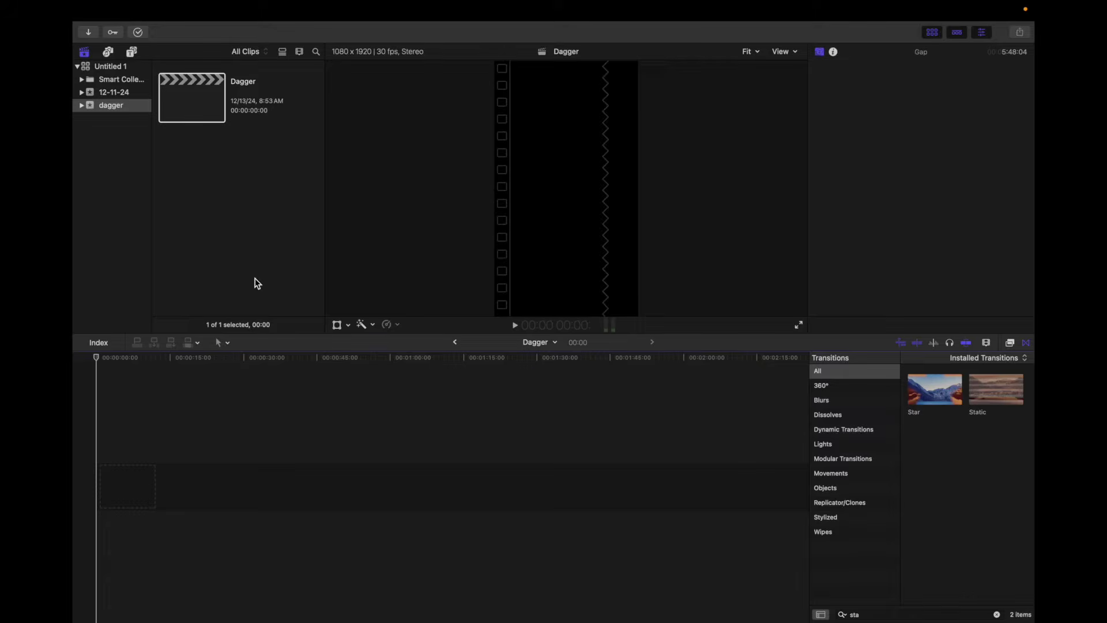
{"action": "key", "text": "super+i"}
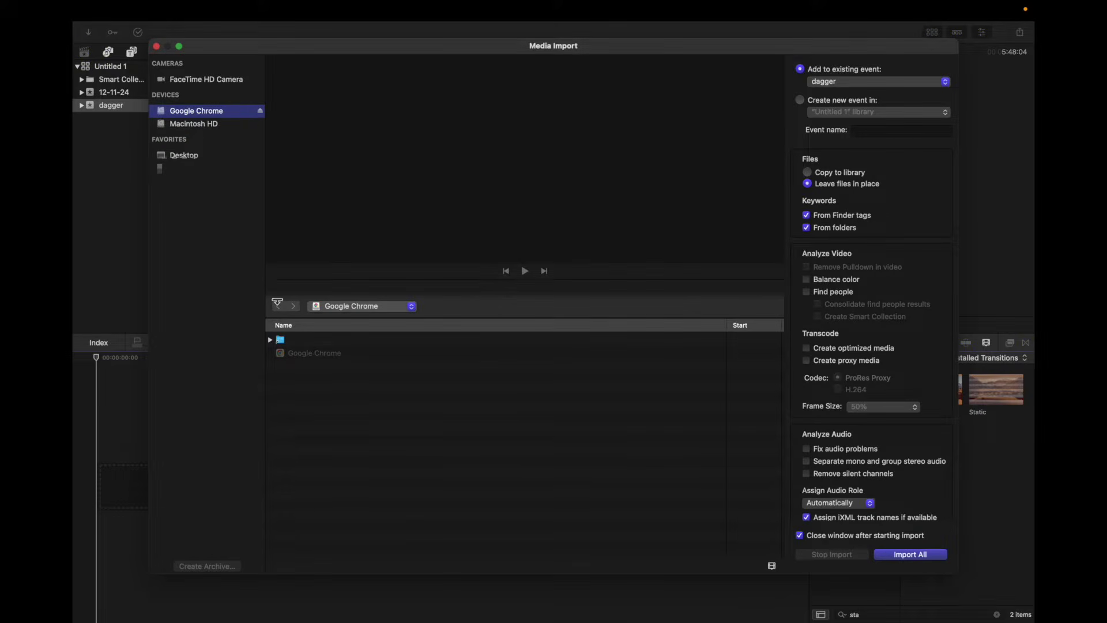
{"action": "left_click", "coordinate": [278, 341]}
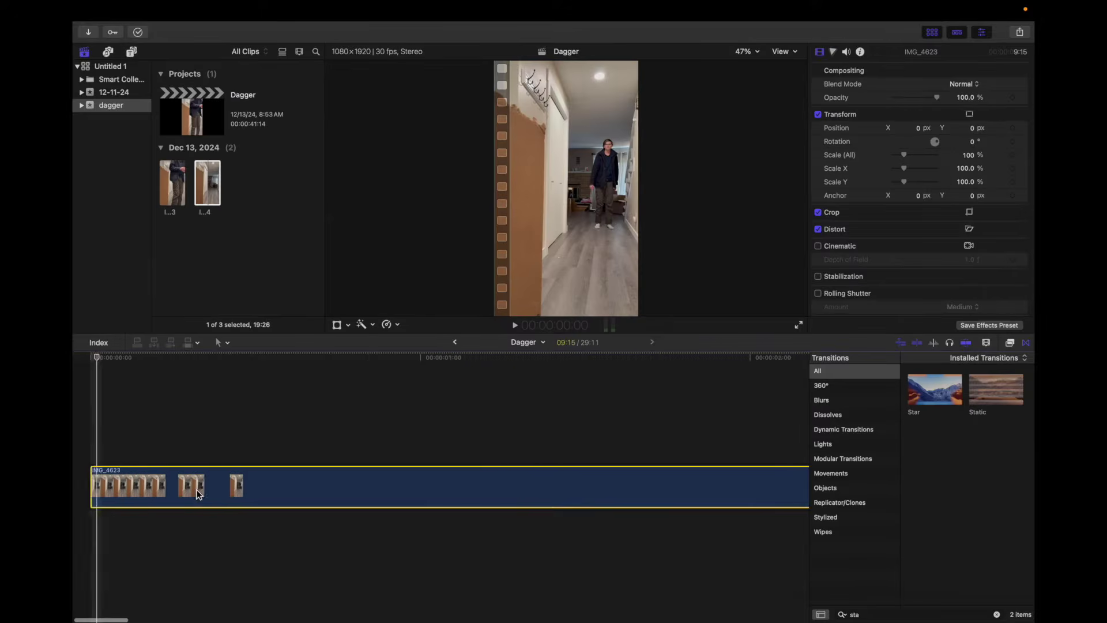
- Add a marker to the IMG_4623 clip at about 4 seconds
{"action": "scroll", "coordinate": [199, 494], "scroll_direction": "right", "scroll_amount": 6}
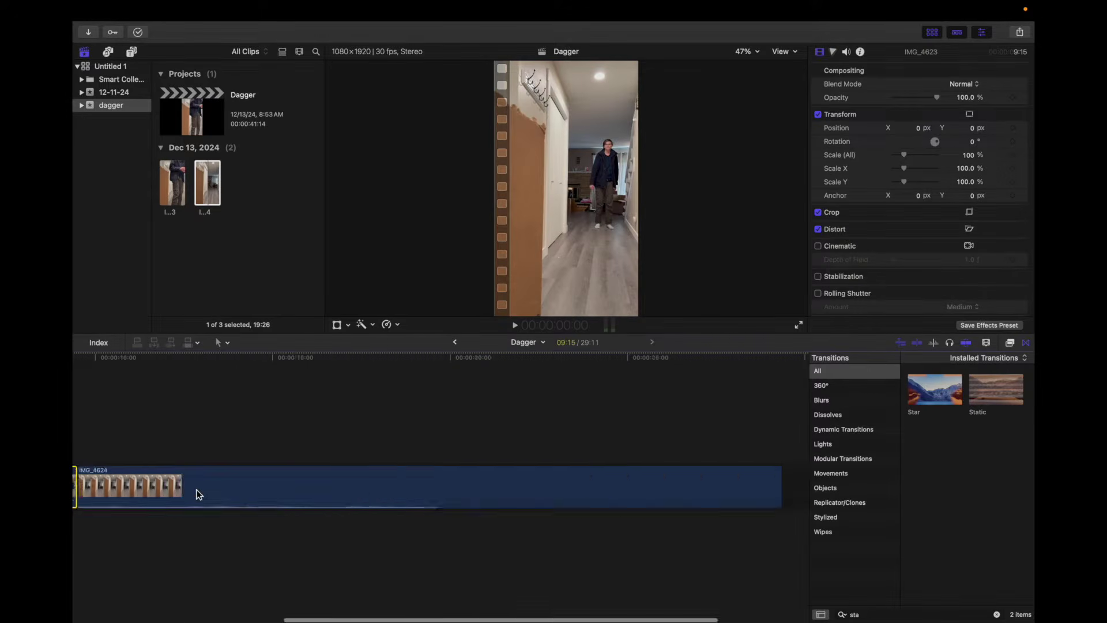
{"action": "scroll", "coordinate": [198, 495], "scroll_direction": "left", "scroll_amount": 10}
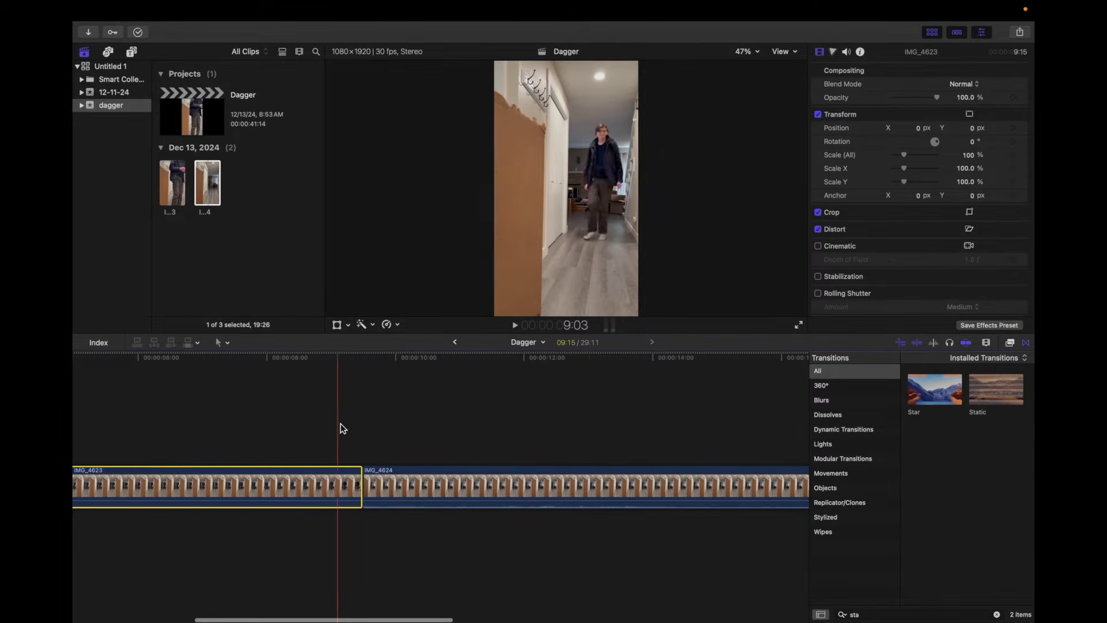
{"action": "scroll", "coordinate": [115, 455], "scroll_direction": "left", "scroll_amount": 2}
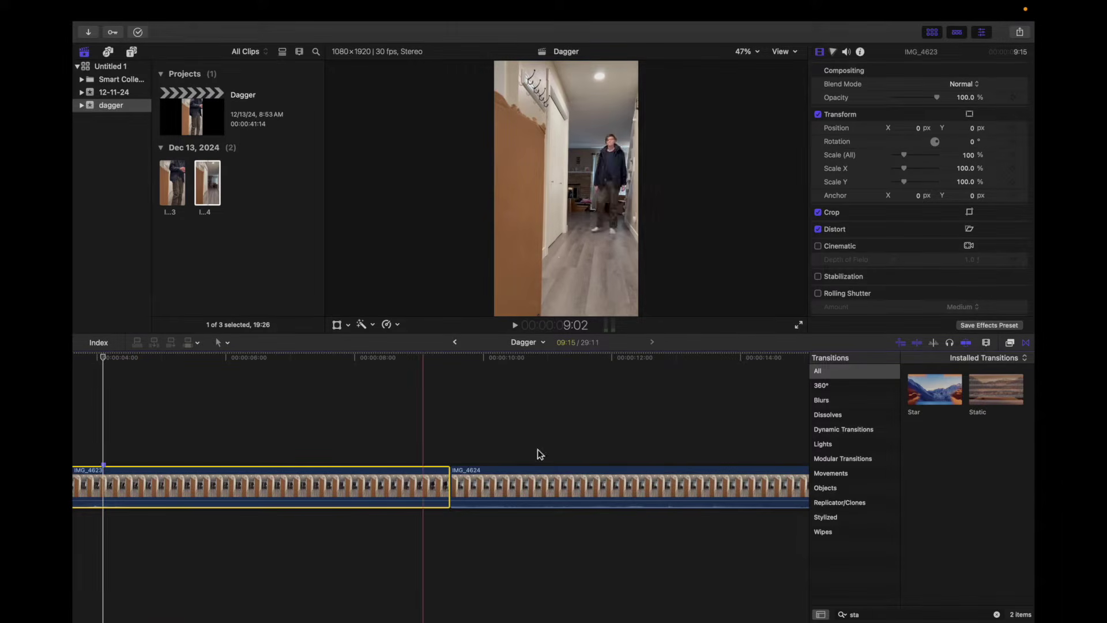
- Add a marker to the IMG_4624 clip at about 24:28 in the timeline
{"action": "left_click", "coordinate": [541, 484]}
{"action": "scroll", "coordinate": [699, 486], "scroll_direction": "right", "scroll_amount": 10}
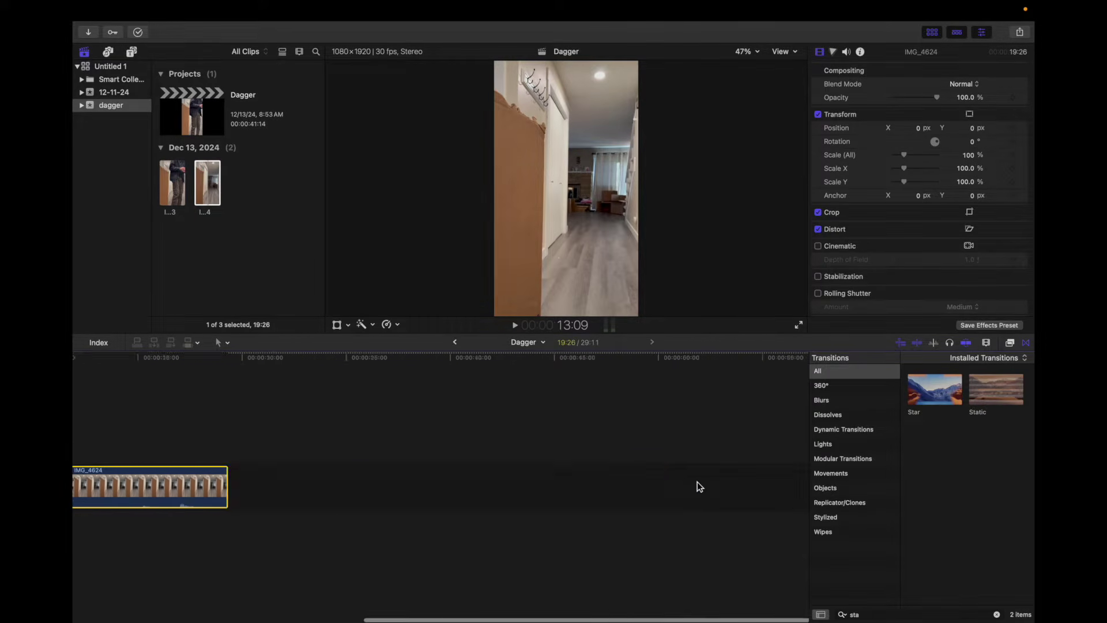
{"action": "scroll", "coordinate": [699, 486], "scroll_direction": "up", "scroll_amount": 4}
{"action": "scroll", "coordinate": [699, 486], "scroll_direction": "left", "scroll_amount": 10}
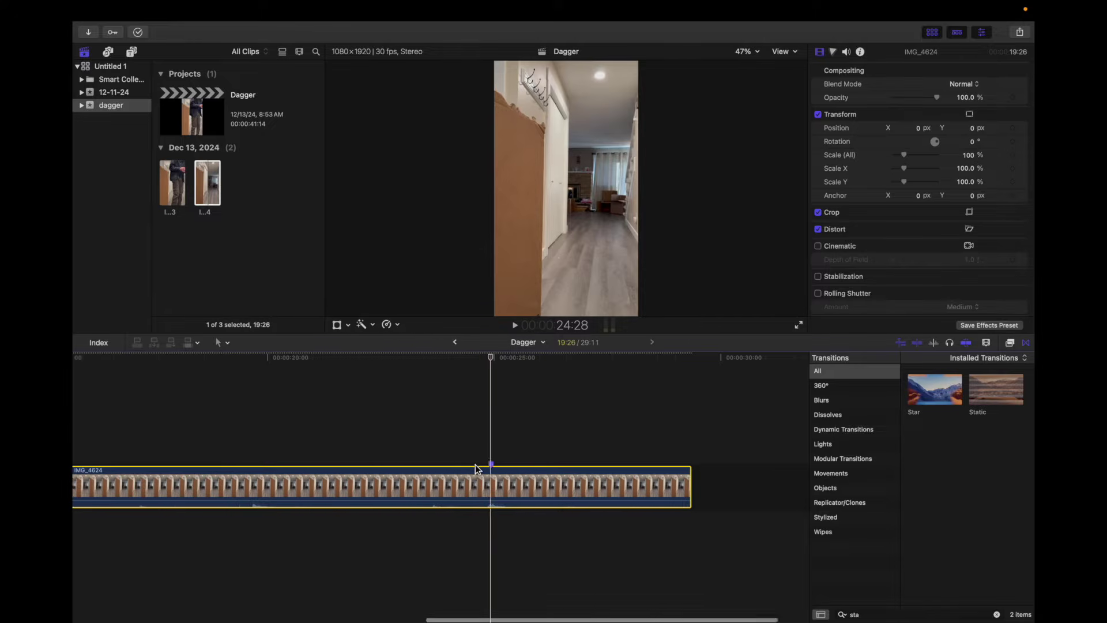
{"action": "scroll", "coordinate": [250, 490], "scroll_direction": "down", "scroll_amount": 5}
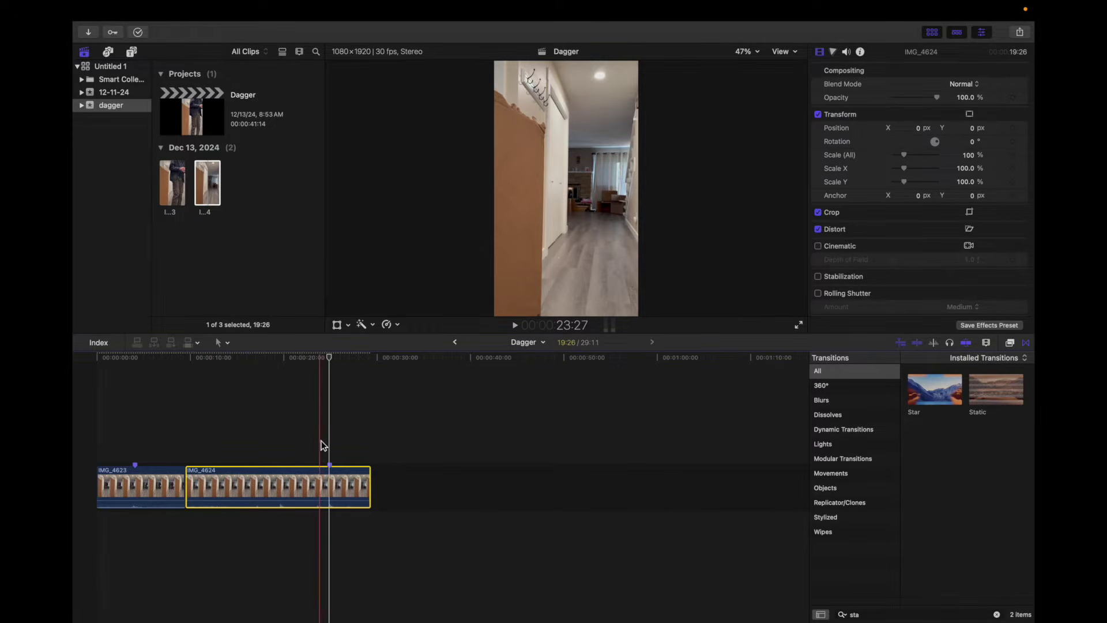
- Trim IMG_4624 to a 2:05 section around its marker and stack it above IMG_4623 with both markers aligned
{"action": "key", "text": "alt+bracketleft"}
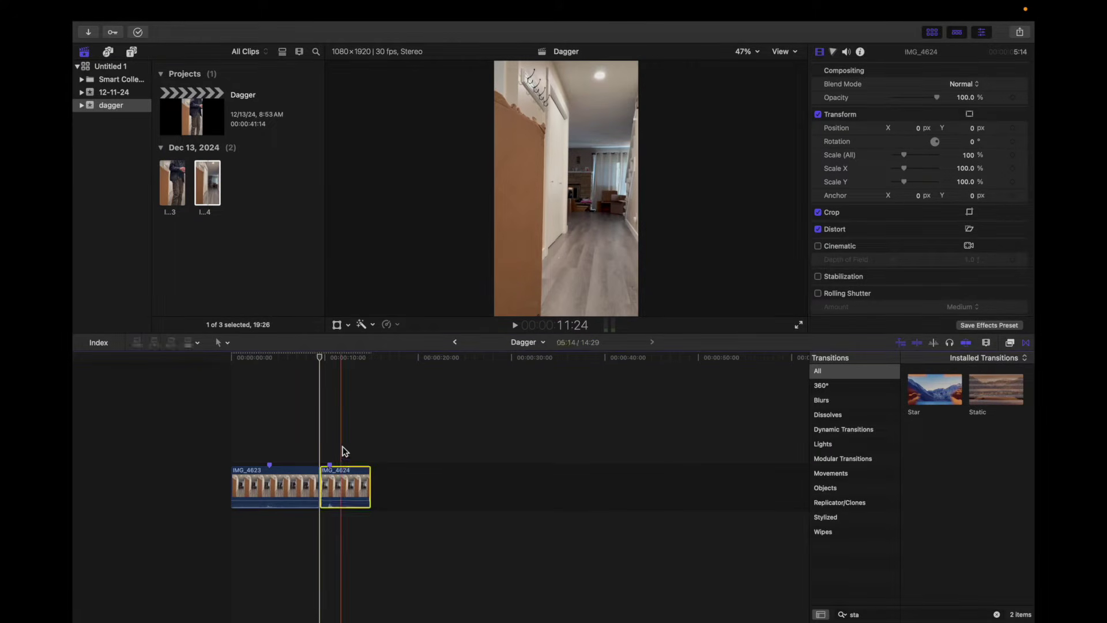
{"action": "key", "text": "alt+bracketright"}
{"action": "left_click_drag", "start_coordinate": [325, 484], "coordinate": [264, 450]}
{"action": "scroll", "coordinate": [264, 450], "scroll_direction": "up", "scroll_amount": 10}
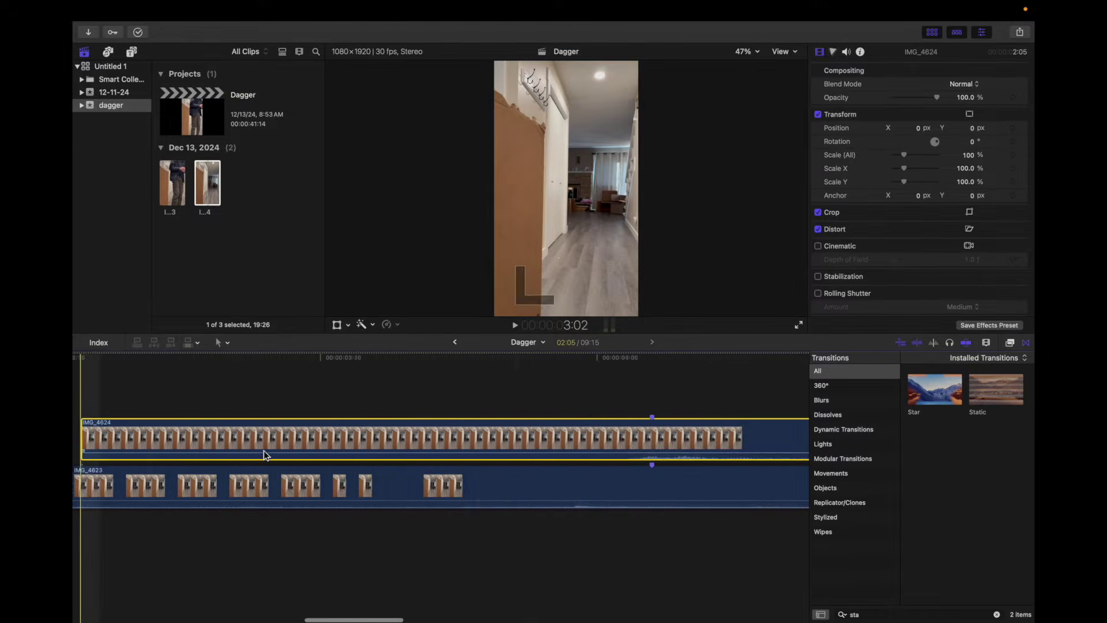
{"action": "scroll", "coordinate": [264, 455], "scroll_direction": "right", "scroll_amount": 3}
{"action": "left_click_drag", "start_coordinate": [521, 449], "coordinate": [523, 446]}
{"action": "scroll", "coordinate": [526, 522], "scroll_direction": "down", "scroll_amount": 4}
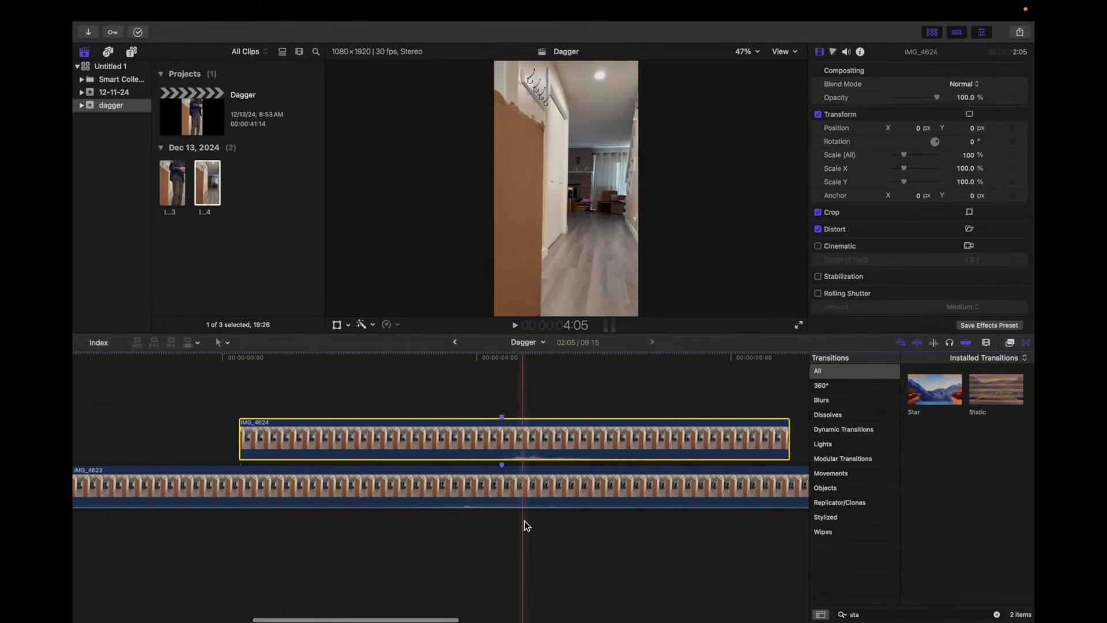
{"action": "scroll", "coordinate": [527, 526], "scroll_direction": "down", "scroll_amount": 1}
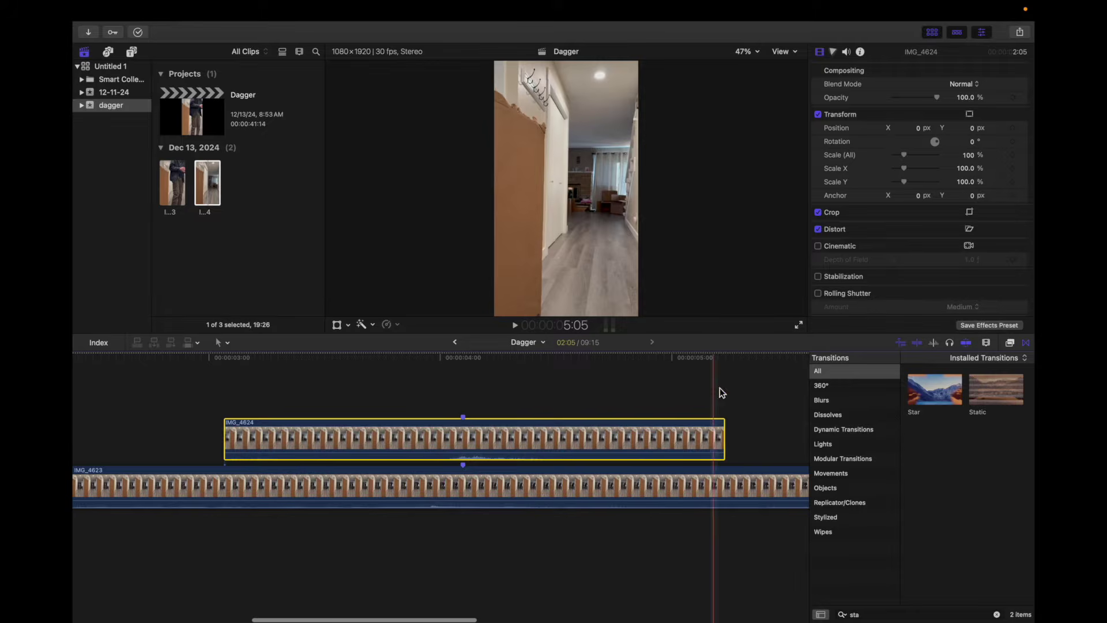
- Add a Magnetic Mask to IMG_4624, mask the brown cardboard in the foreground and analyze it across the clip
{"action": "scroll", "coordinate": [716, 419], "scroll_direction": "right", "scroll_amount": 1}
{"action": "left_click", "coordinate": [363, 326]}
{"action": "left_click", "coordinate": [400, 398]}
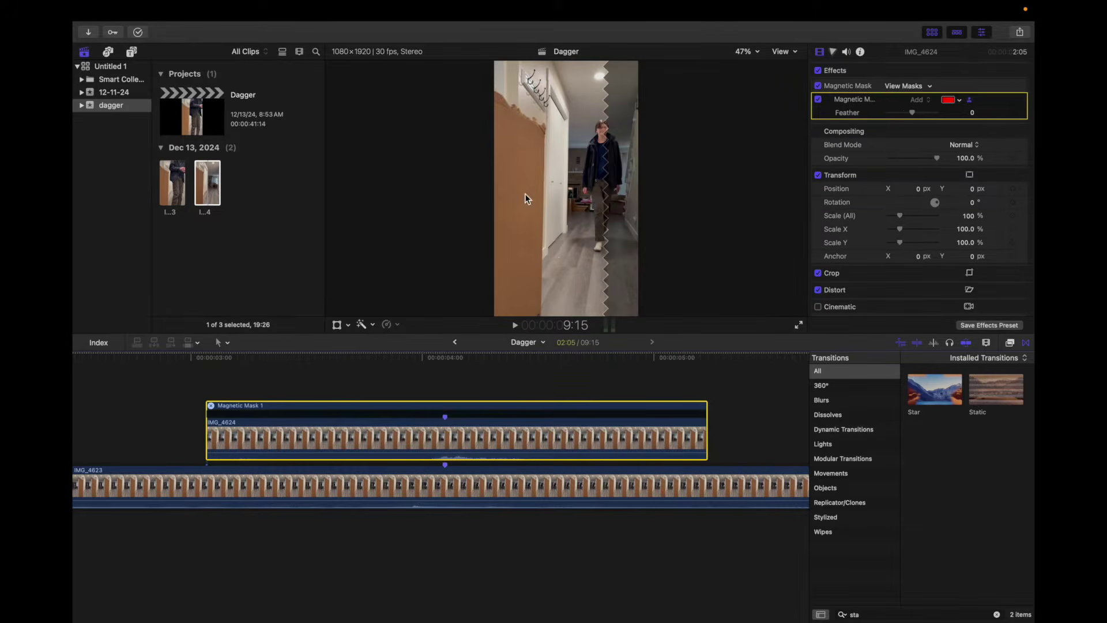
{"action": "left_click", "coordinate": [522, 209]}
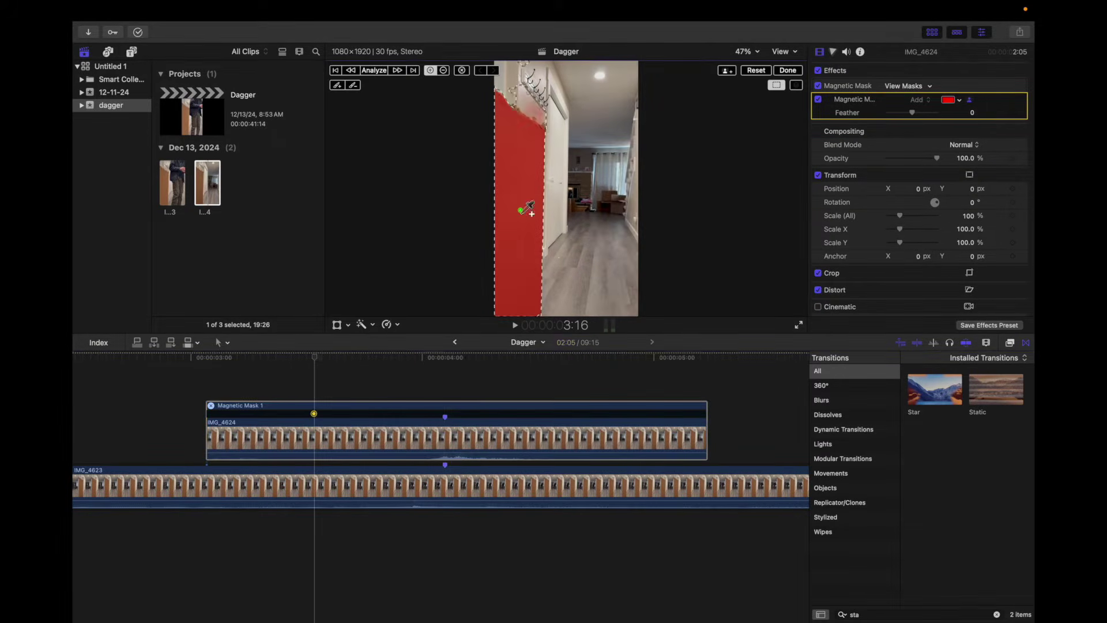
{"action": "left_click", "coordinate": [373, 71]}
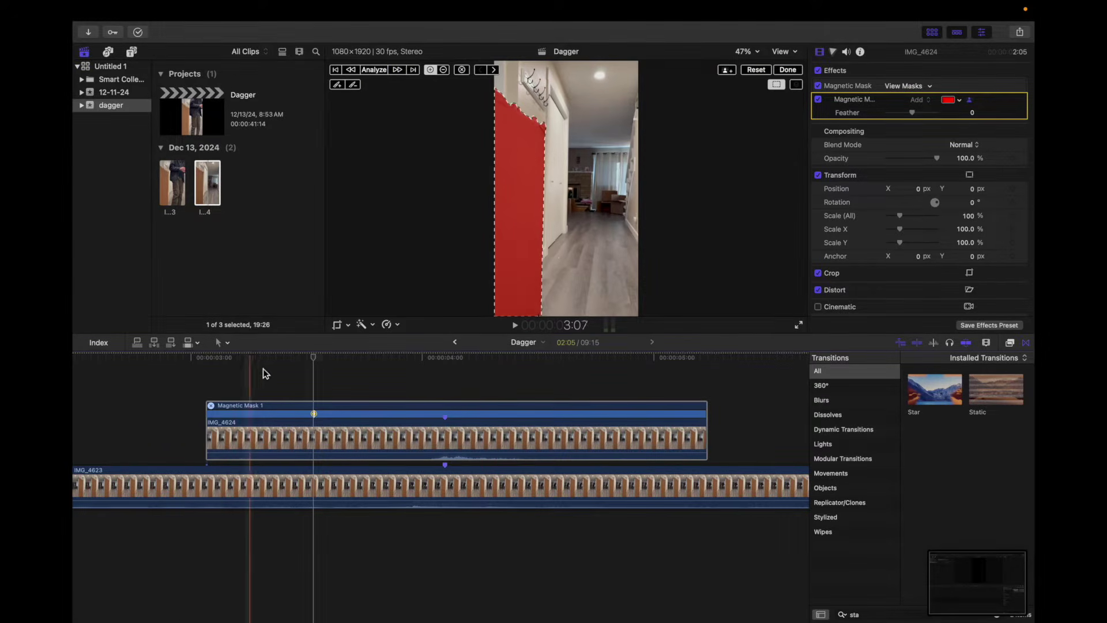
{"action": "left_click", "coordinate": [903, 86]}
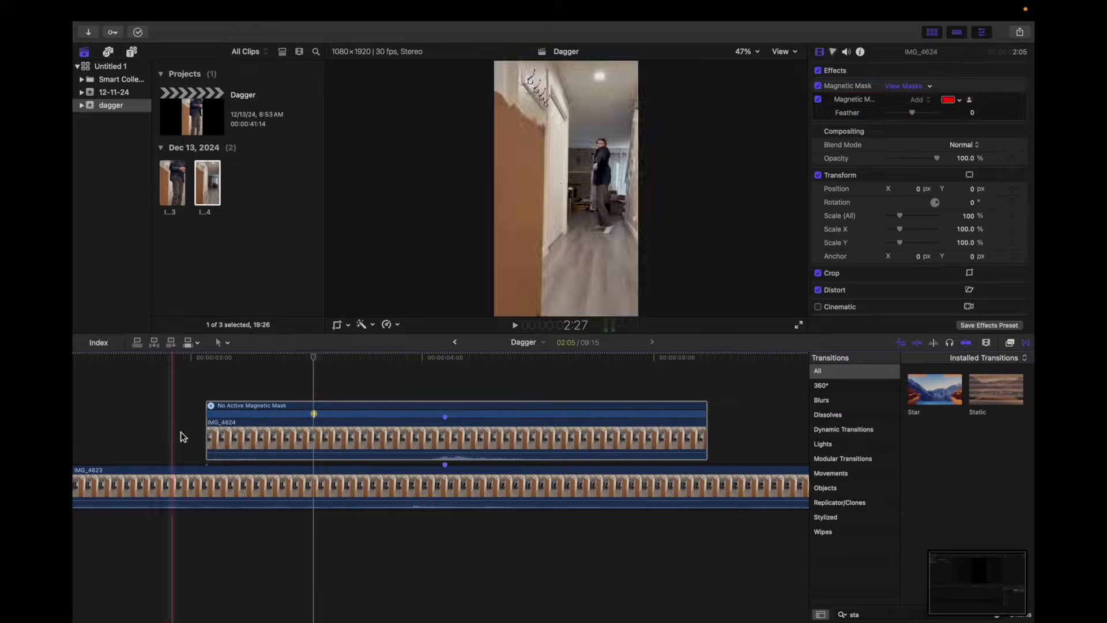
- Add a Color Wheels correction to IMG_4624 and adjust its global wheel
{"action": "scroll", "coordinate": [180, 435], "scroll_direction": "left", "scroll_amount": 3}
{"action": "left_click", "coordinate": [405, 440]}
{"action": "left_click", "coordinate": [307, 394]}
{"action": "key", "text": "super+6"}
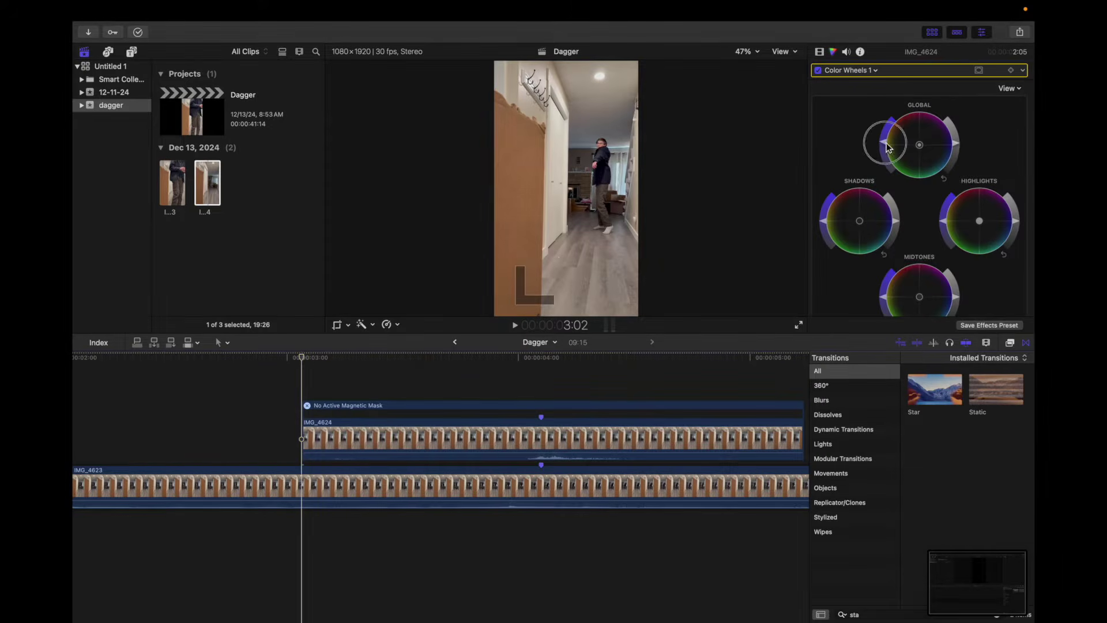
- Trim the start of IMG_4624 so it runs 1:23 and keyframe its opacity at 0% at the new start
{"action": "left_click_drag", "start_coordinate": [304, 438], "coordinate": [396, 438]}
{"action": "left_click", "coordinate": [819, 52]}
{"action": "left_click_drag", "start_coordinate": [938, 172], "coordinate": [887, 172]}
{"action": "left_click", "coordinate": [1012, 172]}
- Add an opacity keyframe to IMG_4624 further along so the clip fades in to 100%
{"action": "key", "text": "Right"}
{"action": "key", "text": "Right"}
{"action": "key", "text": "Right"}
{"action": "key", "text": "Right"}
{"action": "key", "text": "Right"}
{"action": "key", "text": "Right"}
{"action": "key", "text": "Right"}
{"action": "key", "text": "Right"}
{"action": "key", "text": "Right"}
{"action": "key", "text": "Right"}
{"action": "key", "text": "Right"}
{"action": "key", "text": "Right"}
{"action": "key", "text": "Right"}
{"action": "key", "text": "Right"}
{"action": "key", "text": "Right"}
{"action": "key", "text": "Right"}
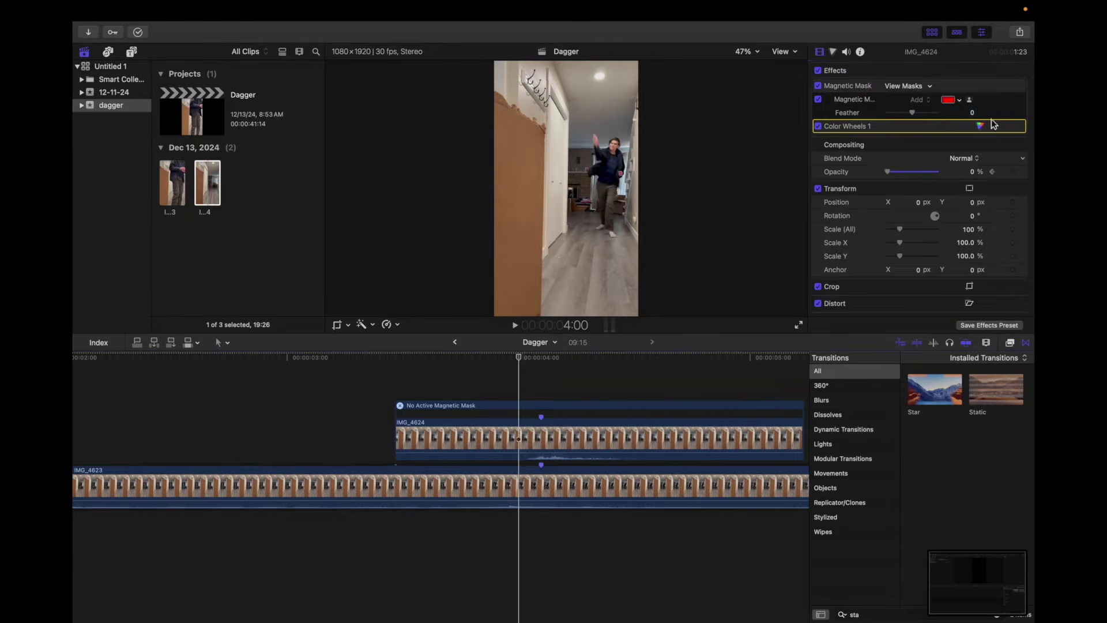
{"action": "scroll", "coordinate": [560, 414], "scroll_direction": "right", "scroll_amount": 3}
{"action": "left_click", "coordinate": [583, 387]}
{"action": "left_click", "coordinate": [1013, 172]}
- Inspect the cardboard's masked edge at 200% and increase the Magnetic Mask feather on IMG_4624
{"action": "left_click", "coordinate": [705, 388]}
{"action": "left_click", "coordinate": [563, 413]}
{"action": "left_click", "coordinate": [747, 51]}
{"action": "left_click", "coordinate": [750, 135]}
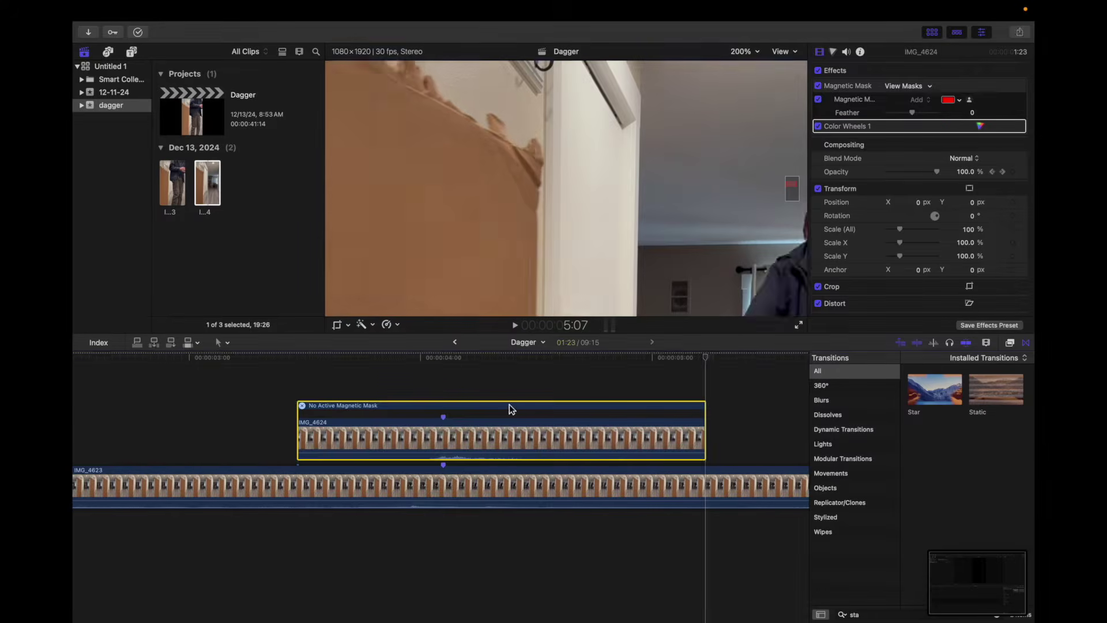
{"action": "scroll", "coordinate": [511, 408], "scroll_direction": "right", "scroll_amount": 3}
{"action": "left_click_drag", "start_coordinate": [912, 113], "coordinate": [962, 114]}
- Fit the whole timeline in view and play it to check how the masked clip blends in
{"action": "left_click", "coordinate": [399, 378]}
{"action": "key", "text": "super+minus"}
{"action": "key", "text": "super+minus"}
{"action": "key", "text": "super+minus"}
{"action": "key", "text": "super+minus"}
{"action": "key", "text": "shift+z"}
{"action": "key", "text": "space"}
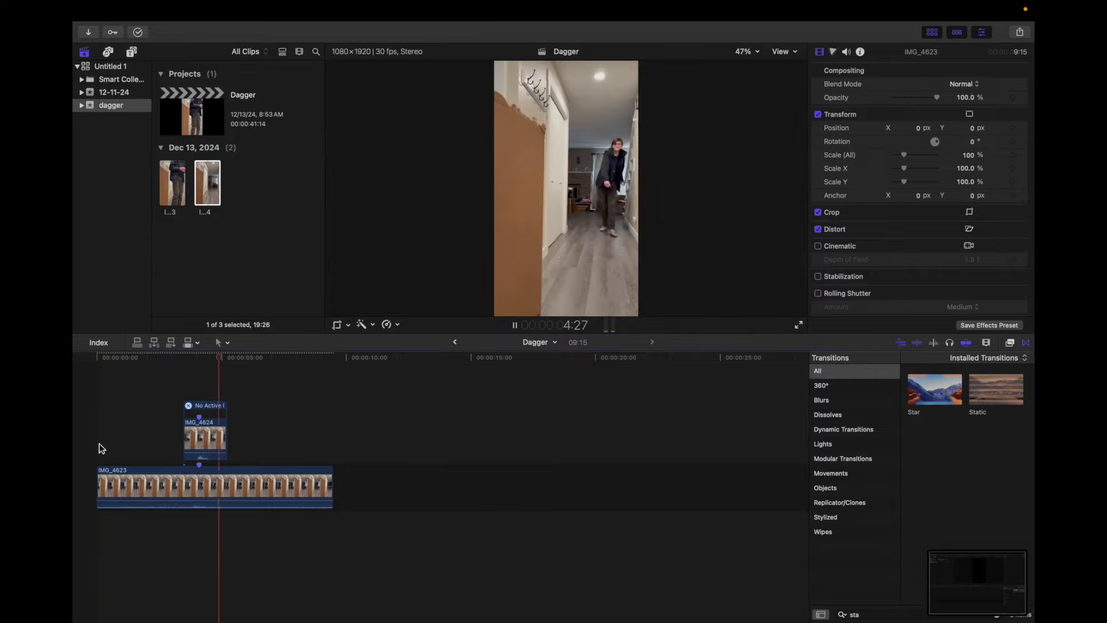
{"action": "key", "text": "space"}
- Enable Cinematic on both clips, with a focus point at 3:14 and depth of field f/2.0 on IMG_4623
{"action": "left_click_drag", "start_coordinate": [97, 369], "coordinate": [182, 372]}
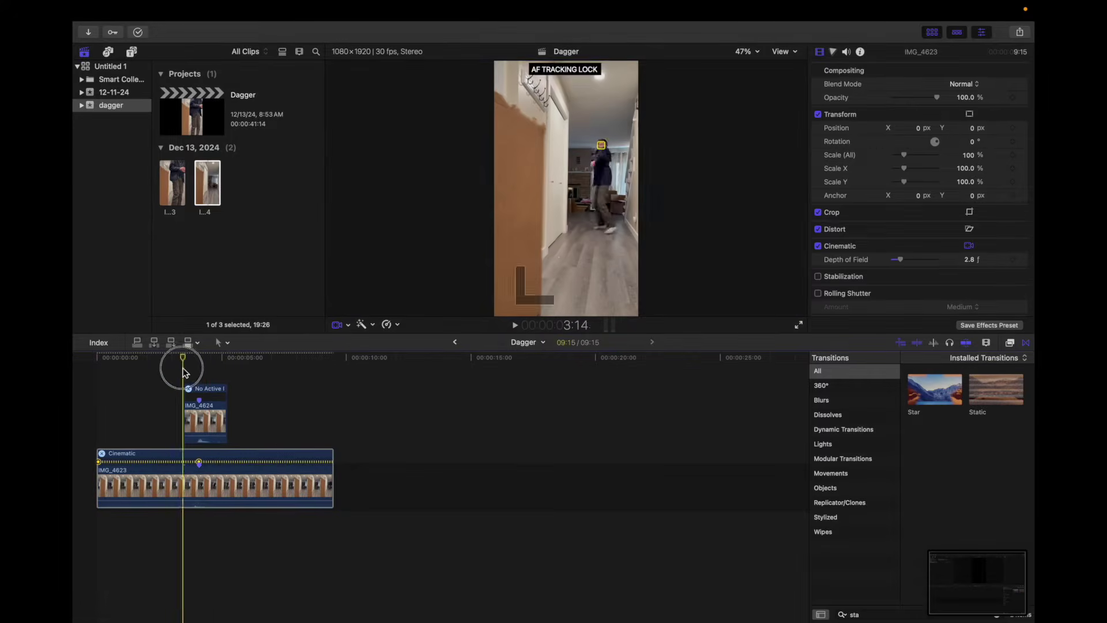
{"action": "left_click", "coordinate": [207, 404]}
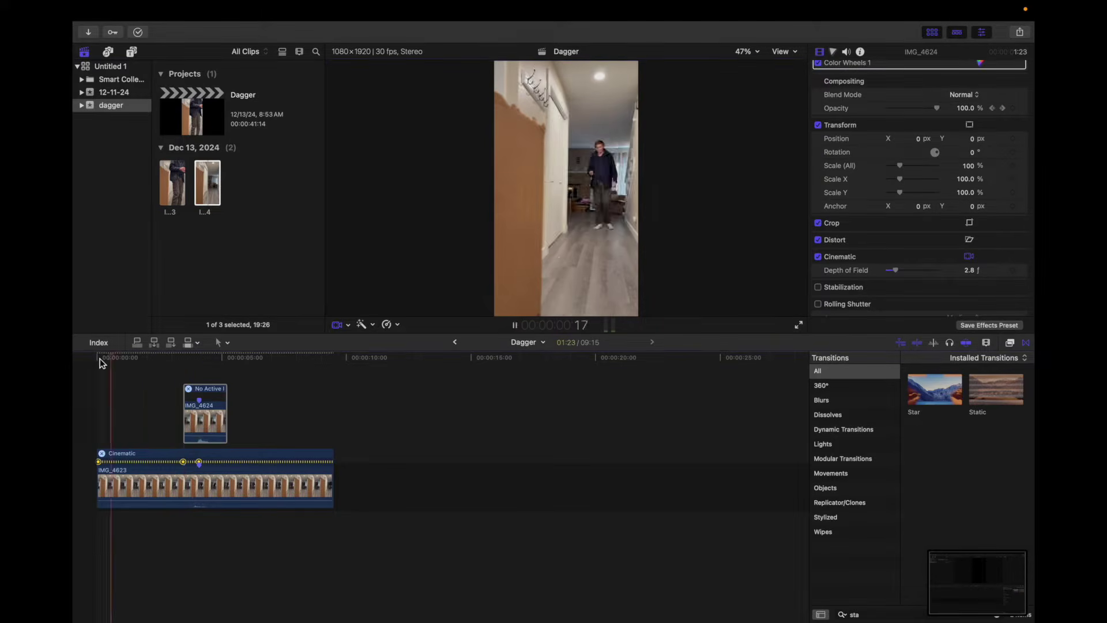
{"action": "left_click", "coordinate": [246, 485]}
{"action": "left_click", "coordinate": [97, 406]}
{"action": "key", "text": "space"}
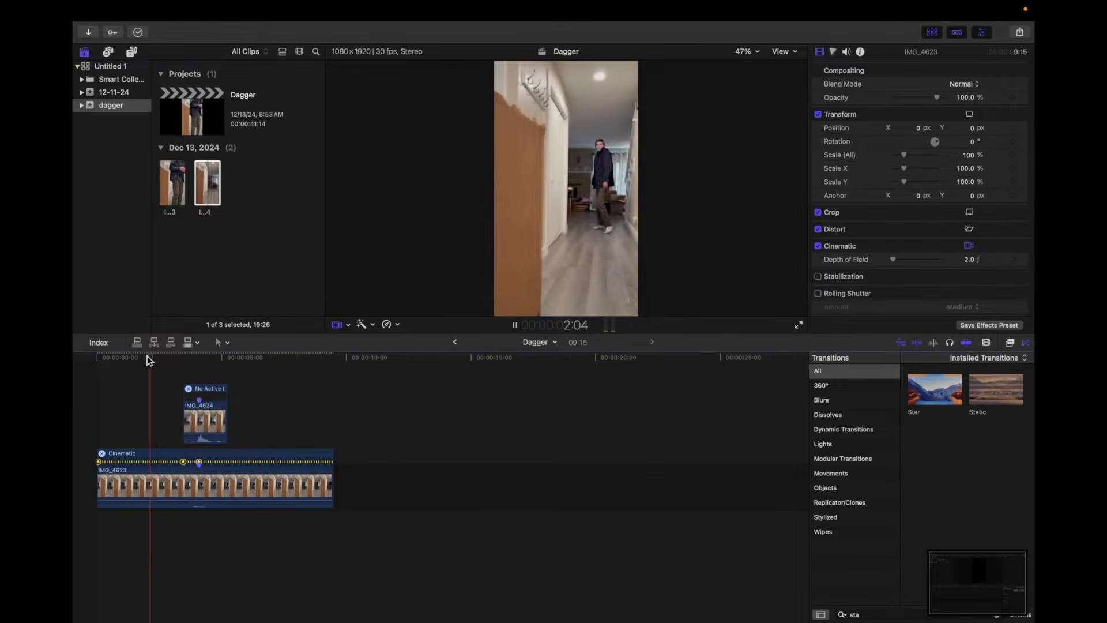
{"action": "key", "text": "space"}
- Shift IMG_4624 slightly later in the timeline and set its Cinematic depth of field to f/2.0
{"action": "left_click_drag", "start_coordinate": [222, 414], "coordinate": [242, 408]}
{"action": "scroll", "coordinate": [271, 455], "scroll_direction": "up", "scroll_amount": 8}
{"action": "scroll", "coordinate": [380, 415], "scroll_direction": "right", "scroll_amount": 3}
{"action": "left_click", "coordinate": [378, 366]}
{"action": "scroll", "coordinate": [323, 403], "scroll_direction": "left", "scroll_amount": 3}
{"action": "right_click", "coordinate": [444, 397]}
{"action": "left_click", "coordinate": [420, 366]}
{"action": "scroll", "coordinate": [1013, 163], "scroll_direction": "down", "scroll_amount": 5}
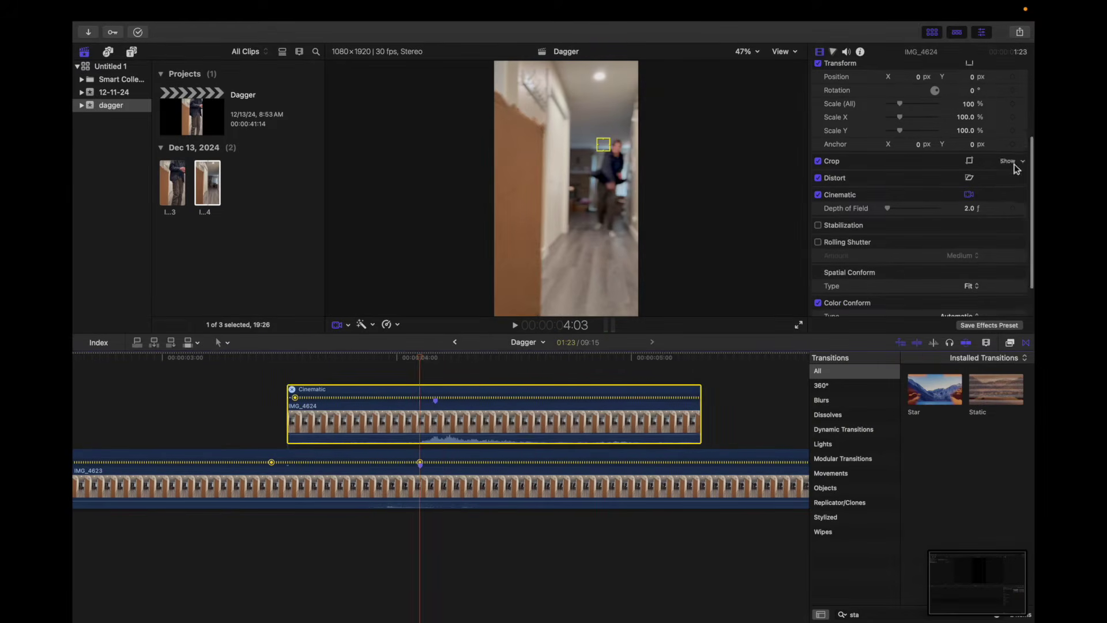
- Nudge IMG_4624 slightly earlier and adjust the Cinematic focus points around 3:28
{"action": "left_click_drag", "start_coordinate": [492, 417], "coordinate": [485, 417]}
{"action": "left_click", "coordinate": [222, 414]}
{"action": "key", "text": "space"}
{"action": "key", "text": "space"}
{"action": "scroll", "coordinate": [273, 402], "scroll_direction": "right", "scroll_amount": 4}
{"action": "left_click", "coordinate": [275, 406]}
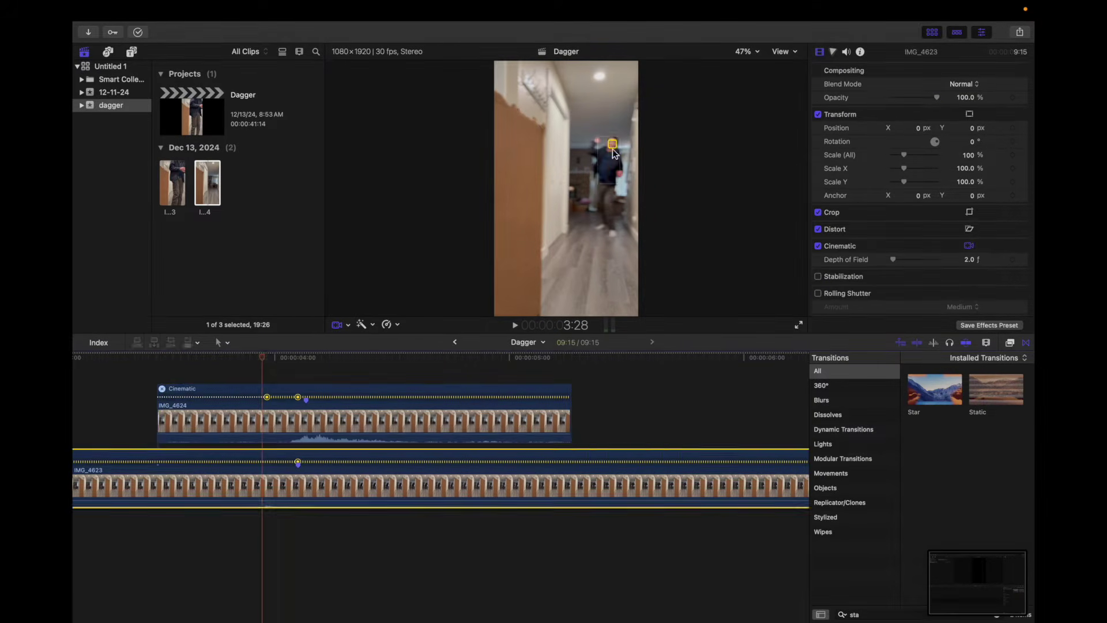
{"action": "right_click", "coordinate": [271, 397]}
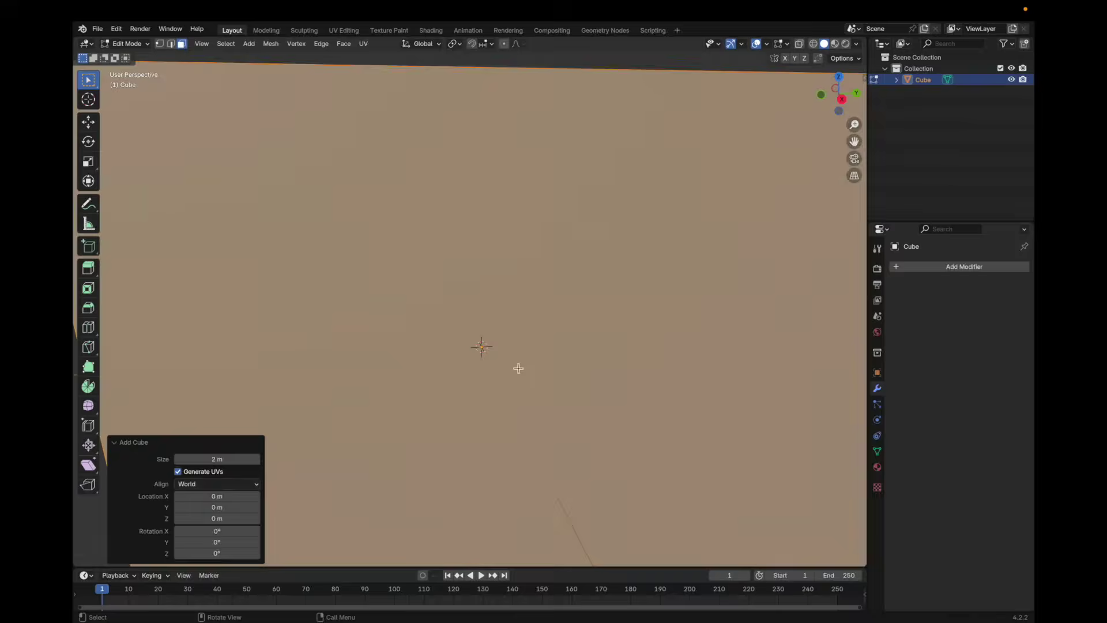
- In Blender, rotate the cube 45° about the Y axis and extrude its end face along Y
{"action": "type", "text": "ry45"}
{"action": "key", "text": "Return"}
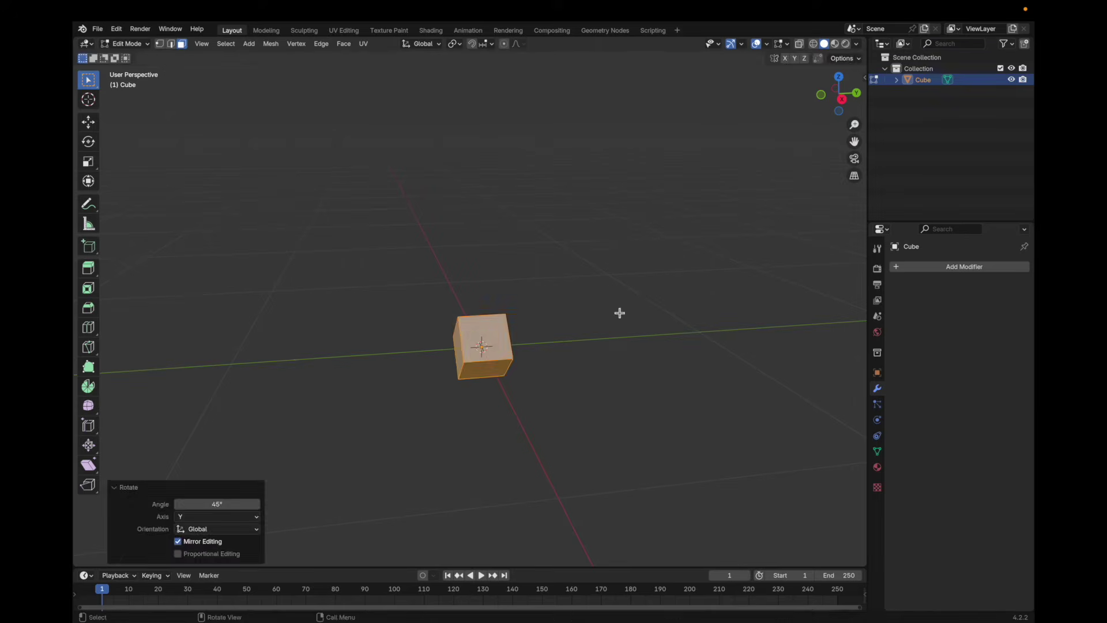
{"action": "key", "text": "e"}
{"action": "key", "text": "shift+d"}
{"action": "key", "text": "y"}
{"action": "left_click", "coordinate": [575, 366]}
- Scale the extruded end face to 0 and pull it out along Y to form the blade tip
{"action": "key", "text": "s"}
{"action": "key", "text": "0"}
{"action": "key", "text": "Return"}
{"action": "key", "text": "g"}
{"action": "key", "text": "y"}
{"action": "left_click", "coordinate": [805, 436]}
- Scale the edge loop at the narrow part of the blade's base along Z to about 0.53
{"action": "key", "text": "2"}
{"action": "key", "text": "s"}
{"action": "key", "text": "z"}
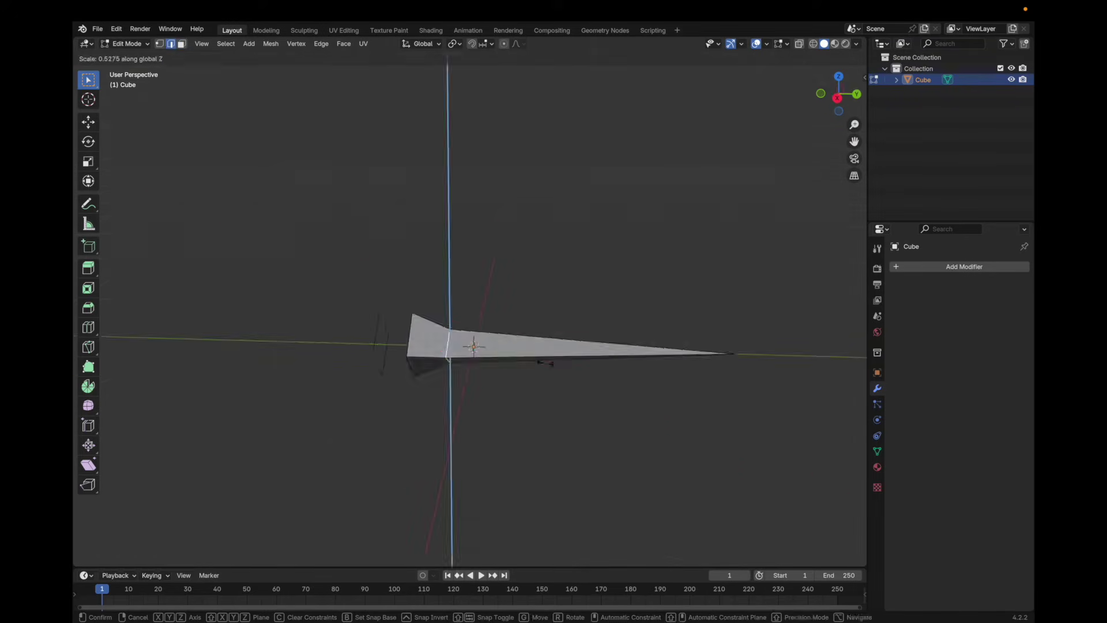
{"action": "left_click", "coordinate": [546, 364]}
{"action": "key", "text": "s"}
{"action": "middle_click_drag", "start_coordinate": [546, 363], "coordinate": [438, 397]}
{"action": "key", "text": "a"}
- Shift the edge loop near the blade along Y and scale the handle's open end ring to about 0.846
{"action": "left_click", "coordinate": [473, 403]}
{"action": "left_click", "coordinate": [414, 397], "text": "alt"}
{"action": "key", "text": "s"}
{"action": "left_click", "coordinate": [507, 382]}
{"action": "key", "text": "g"}
{"action": "key", "text": "y"}
{"action": "left_click", "coordinate": [495, 377], "text": "alt+shift"}
{"action": "left_click", "coordinate": [483, 372]}
{"action": "left_click", "coordinate": [416, 397], "text": "alt"}
{"action": "key", "text": "s"}
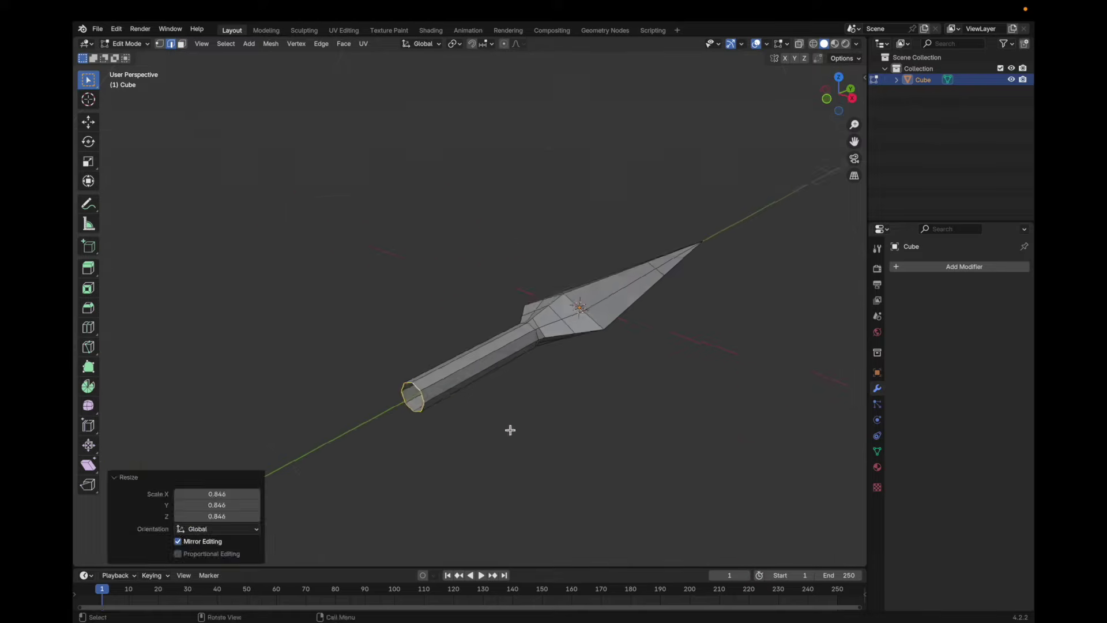
- Extrude the handle's end into a pommel and round it with To Sphere
{"action": "key", "text": "e"}
{"action": "key", "text": "a"}
{"action": "key", "text": "shift+z"}
{"action": "left_click_drag", "start_coordinate": [254, 309], "coordinate": [330, 404]}
{"action": "key", "text": "shift+alt+s"}
{"action": "left_click", "coordinate": [215, 226]}
{"action": "key", "text": "shift+z"}
- Apply Shade Auto Smooth to the dagger and remove the smoothing modifier it adds
{"action": "key", "text": "Tab"}
{"action": "right_click", "coordinate": [534, 347]}
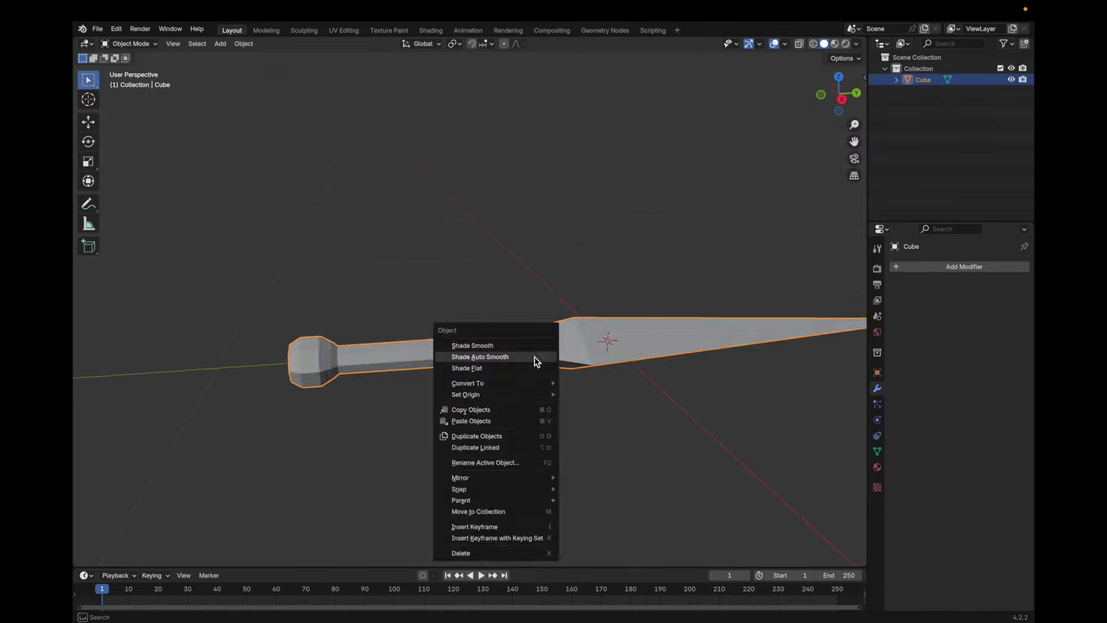
{"action": "left_click", "coordinate": [536, 359]}
{"action": "middle_click_drag", "start_coordinate": [536, 361], "coordinate": [602, 364]}
{"action": "left_click_drag", "start_coordinate": [973, 302], "coordinate": [997, 302]}
{"action": "left_click", "coordinate": [1007, 285]}
- Mark the blade's long edges as sharp
{"action": "key", "text": "Tab"}
{"action": "middle_click_drag", "start_coordinate": [600, 369], "coordinate": [400, 296]}
{"action": "left_click", "coordinate": [511, 390], "text": "alt"}
{"action": "key", "text": "Tab"}
{"action": "key", "text": "Tab"}
{"action": "middle_click_drag", "start_coordinate": [638, 429], "coordinate": [534, 314]}
- Remove the extra edge loops between the blade's shoulder and the handle's neck
{"action": "key", "text": "x"}
{"action": "left_click", "coordinate": [518, 363]}
{"action": "left_click", "coordinate": [434, 378], "text": "alt+shift"}
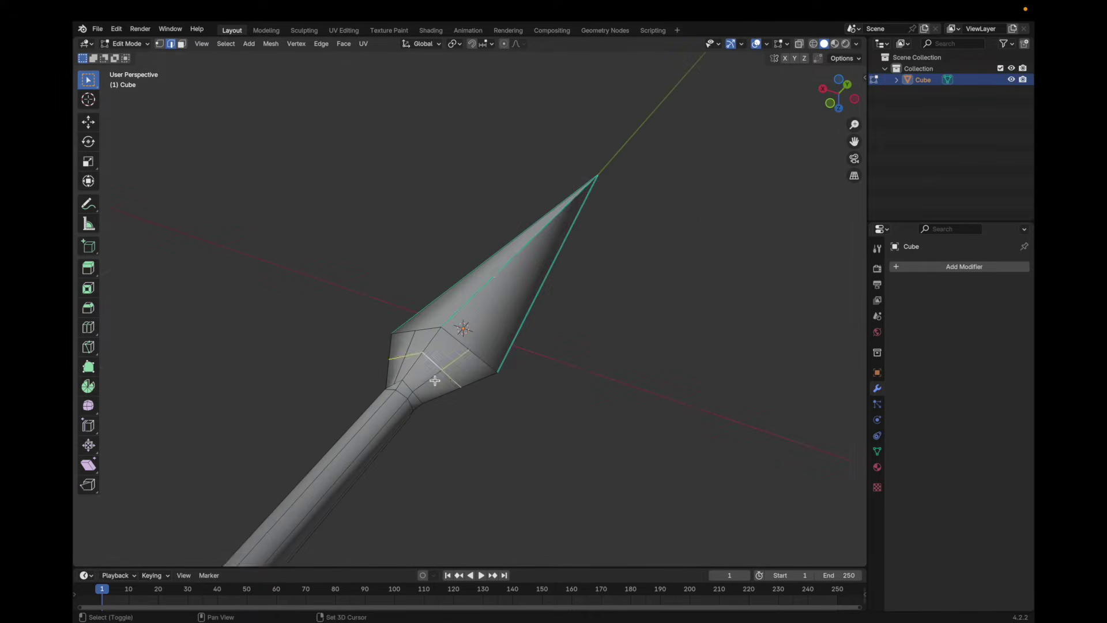
{"action": "key", "text": "x"}
{"action": "left_click", "coordinate": [498, 379]}
{"action": "key", "text": "1"}
{"action": "left_click", "coordinate": [406, 352]}
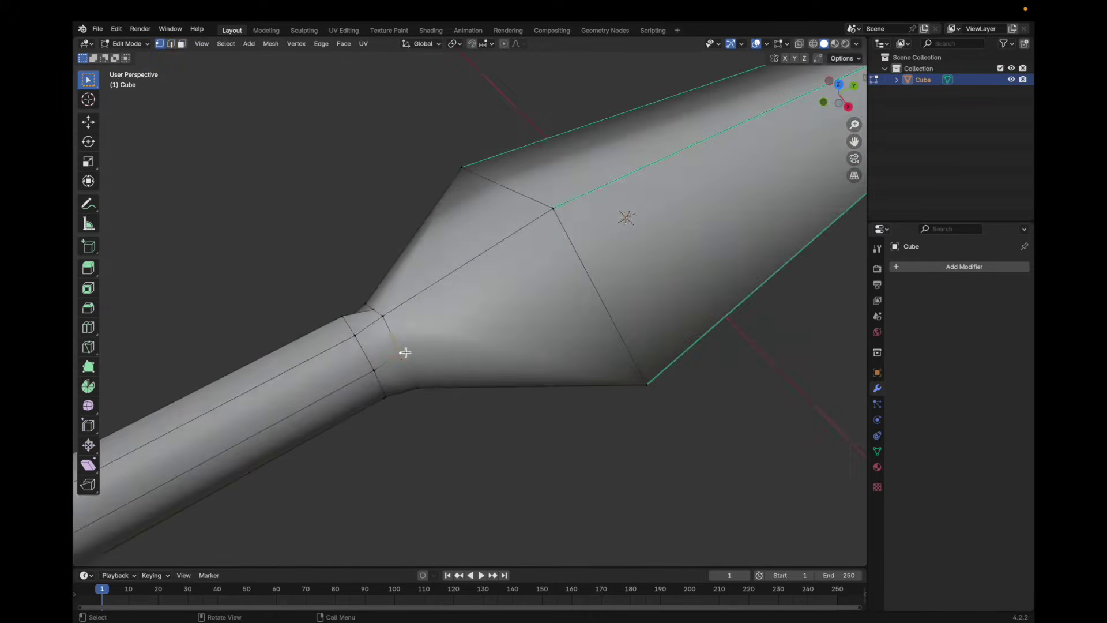
- Add a level 1 Subdivision modifier to the dagger
{"action": "middle_click_drag", "start_coordinate": [406, 352], "coordinate": [515, 357]}
{"action": "key", "text": "ctrl+1"}
{"action": "key", "text": "Tab"}
{"action": "key", "text": "Tab"}
- Crease the blade's edges, including those tapering from the shoulder to the handle, and leave mesh editing
{"action": "key", "text": "shift+z"}
{"action": "key", "text": "shift+e"}
{"action": "left_click", "coordinate": [405, 319], "text": "shift"}
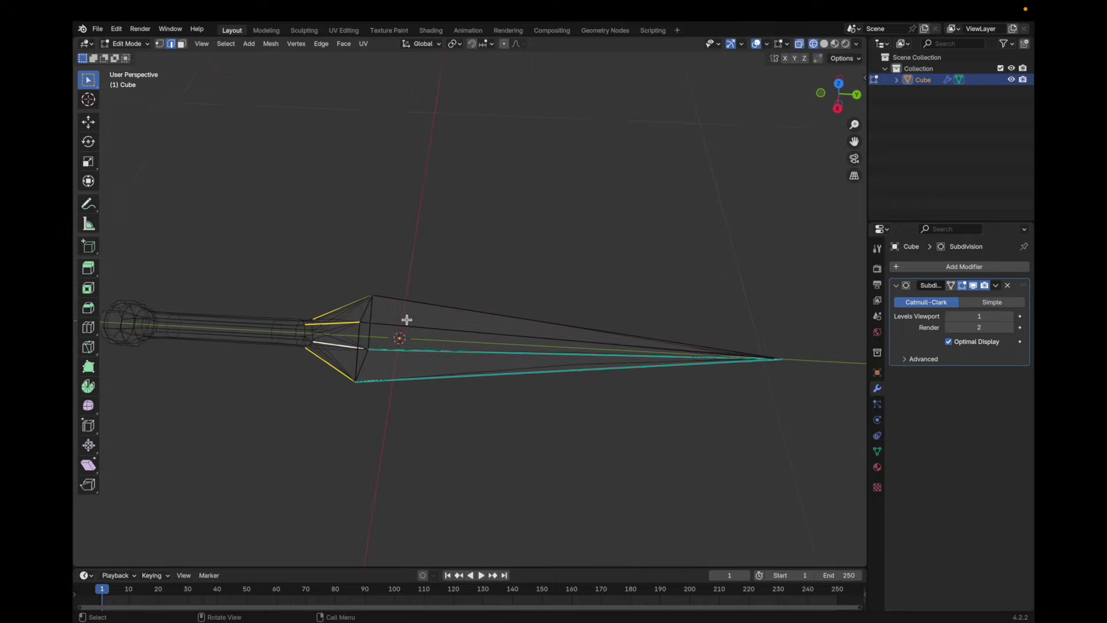
{"action": "key", "text": "shift+z"}
{"action": "middle_click_drag", "start_coordinate": [405, 318], "coordinate": [563, 407]}
{"action": "left_click", "coordinate": [622, 299]}
{"action": "key", "text": "shift+e"}
{"action": "left_click", "coordinate": [711, 375]}
{"action": "key", "text": "Tab"}
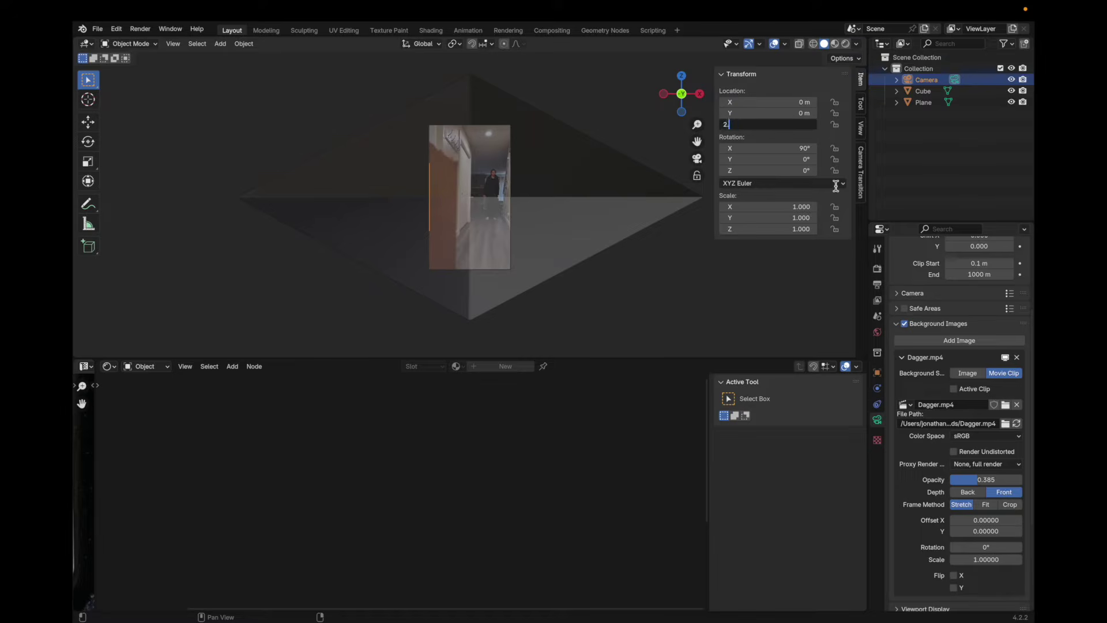
- Set the camera's Z location to 2.3 ft and turn it about 10.7° around Z
{"action": "type", "text": "3ft"}
{"action": "key", "text": "Return"}
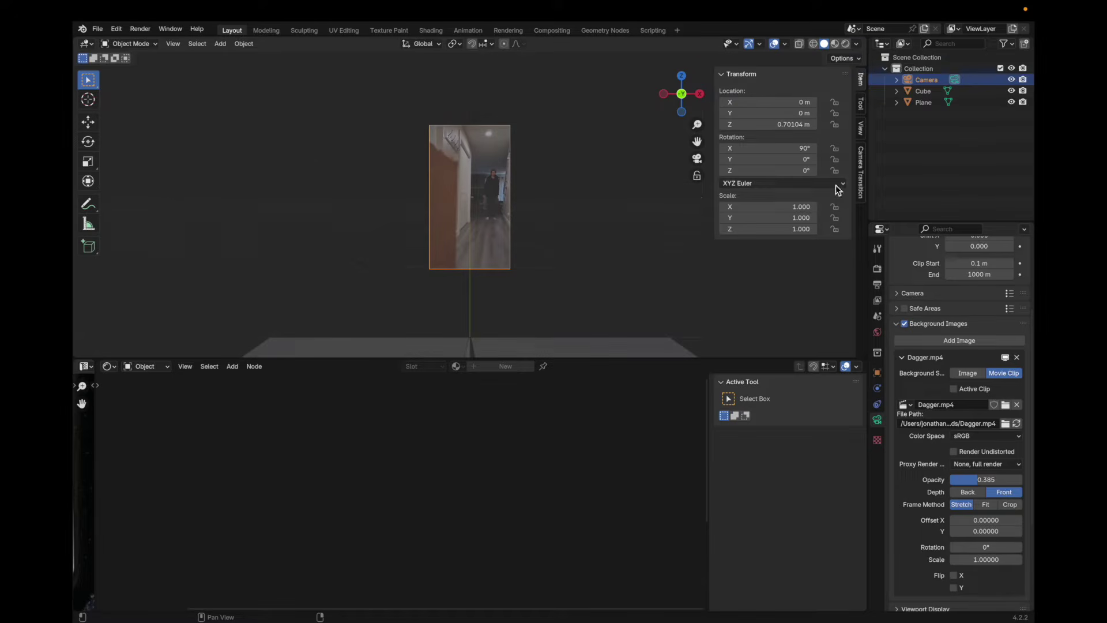
{"action": "key", "text": "z"}
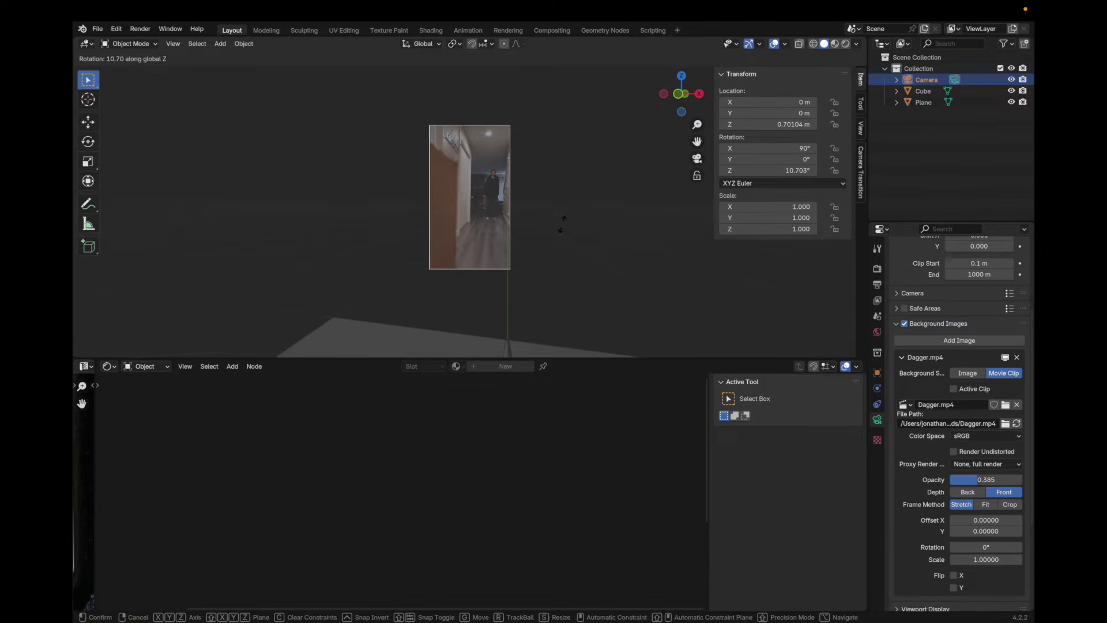
{"action": "left_click", "coordinate": [563, 223]}
- Shift the camera about 0.70 m along X and turn it back to about 6.6° around Z
{"action": "key", "text": "g"}
{"action": "key", "text": "x"}
{"action": "left_click", "coordinate": [584, 227]}
{"action": "key", "text": "r"}
{"action": "left_click", "coordinate": [599, 241]}
{"action": "scroll", "coordinate": [600, 247], "scroll_direction": "up", "scroll_amount": 3}
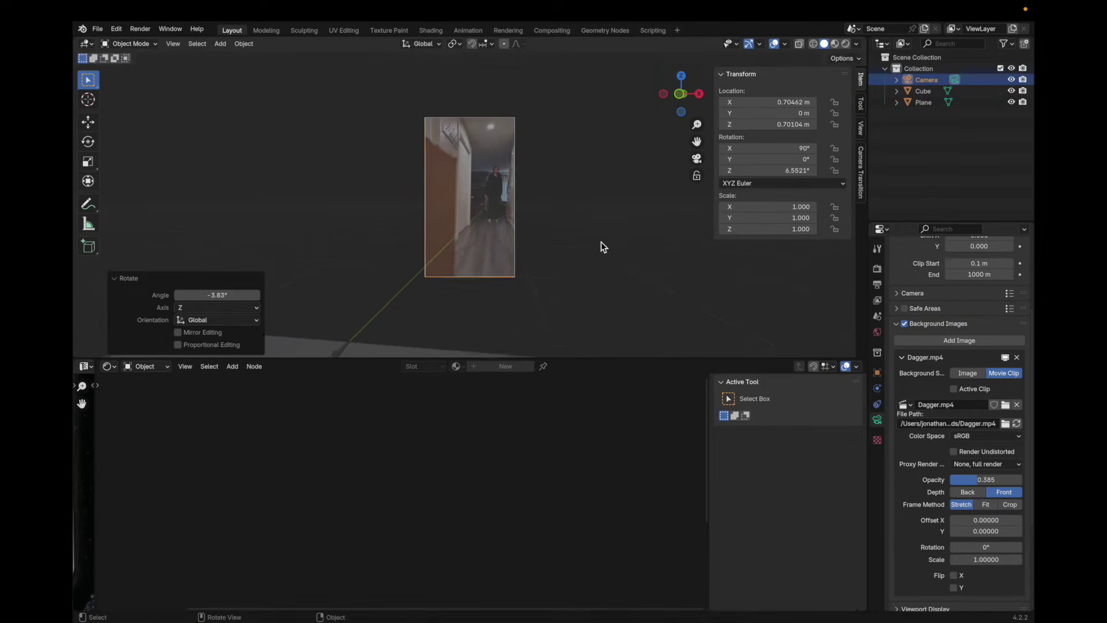
- Move the floor plane's mesh about 0.49 m forward along Y in Edit Mode
{"action": "left_click", "coordinate": [697, 158]}
{"action": "left_click", "coordinate": [922, 103]}
{"action": "key", "text": "Tab"}
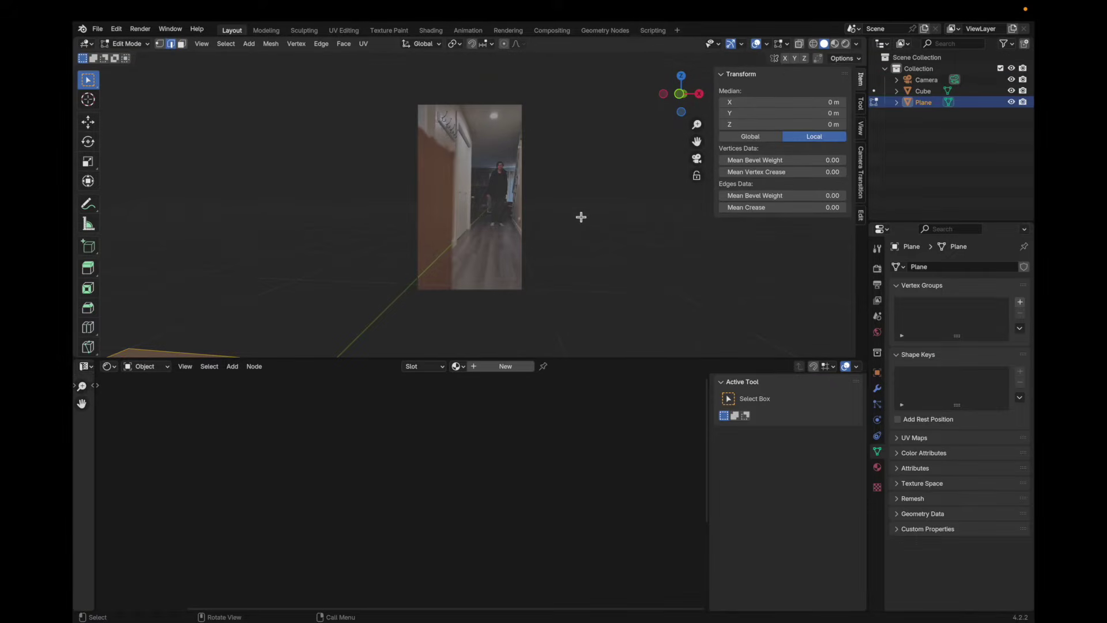
{"action": "key", "text": "g"}
{"action": "key", "text": "y"}
{"action": "left_click", "coordinate": [747, 260]}
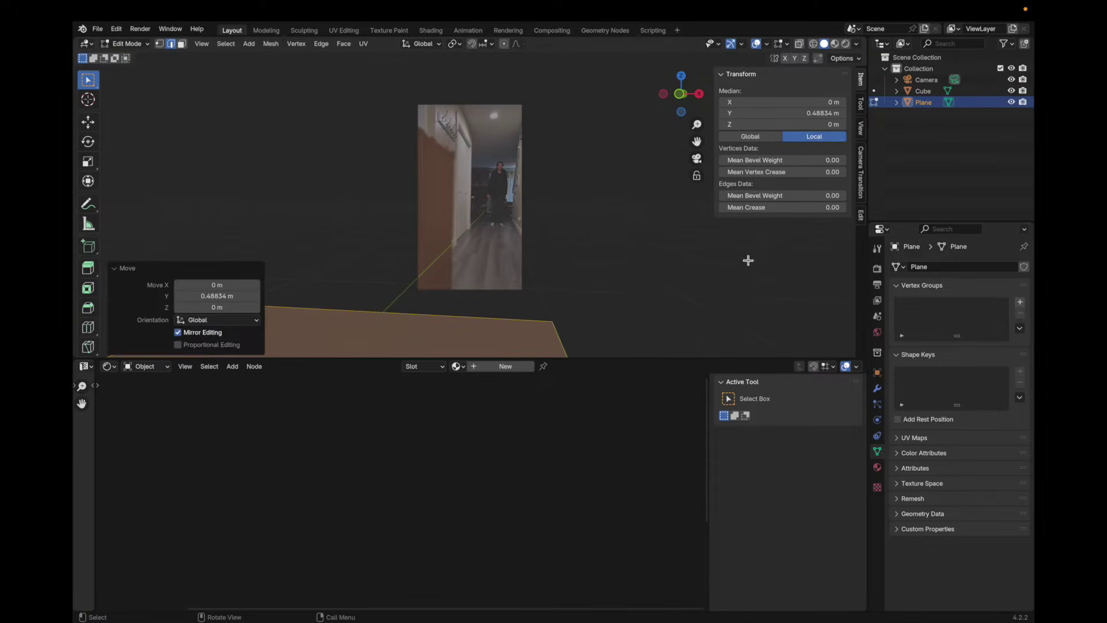
- Split the 3D viewport in two and set the new one to a top view without its side panel and toolbar
{"action": "left_click_drag", "start_coordinate": [76, 41], "coordinate": [482, 121]}
{"action": "key", "text": "KP_7"}
{"action": "key", "text": "n"}
{"action": "key", "text": "n"}
{"action": "key", "text": "t"}
{"action": "key", "text": "t"}
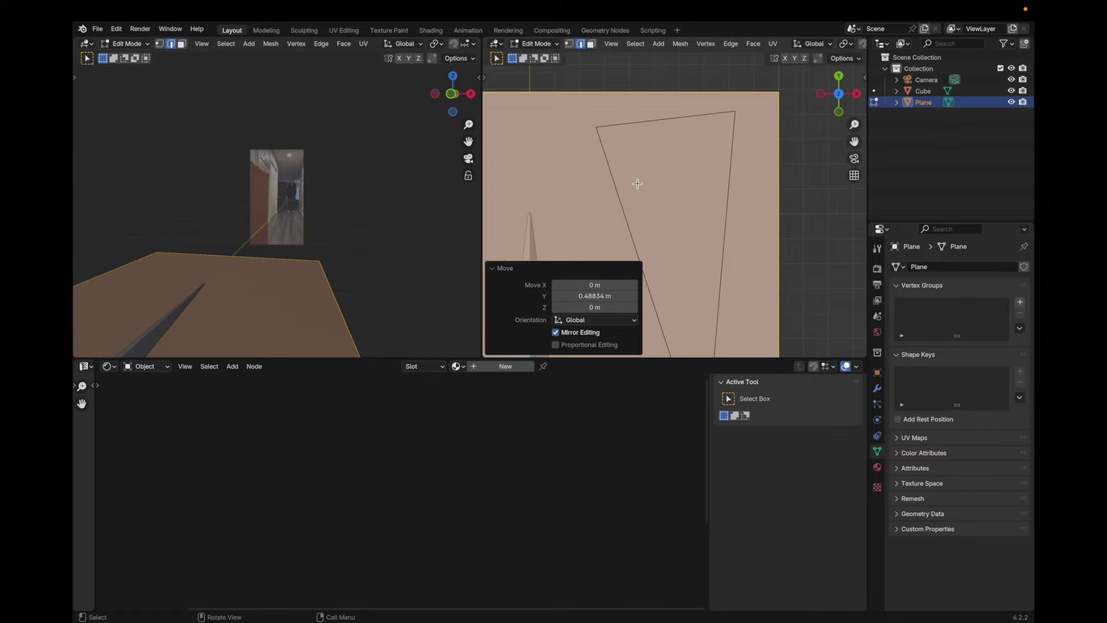
- Move the plane's mesh in the top view about 0.98 m along X and 1.51 m along Y, ahead of the camera
{"action": "scroll", "coordinate": [638, 190], "scroll_direction": "down", "scroll_amount": 10}
{"action": "key", "text": "g"}
{"action": "left_click", "coordinate": [684, 163]}
{"action": "scroll", "coordinate": [346, 245], "scroll_direction": "up", "scroll_amount": 5}
{"action": "scroll", "coordinate": [347, 245], "scroll_direction": "right", "scroll_amount": 3, "text": "shift"}
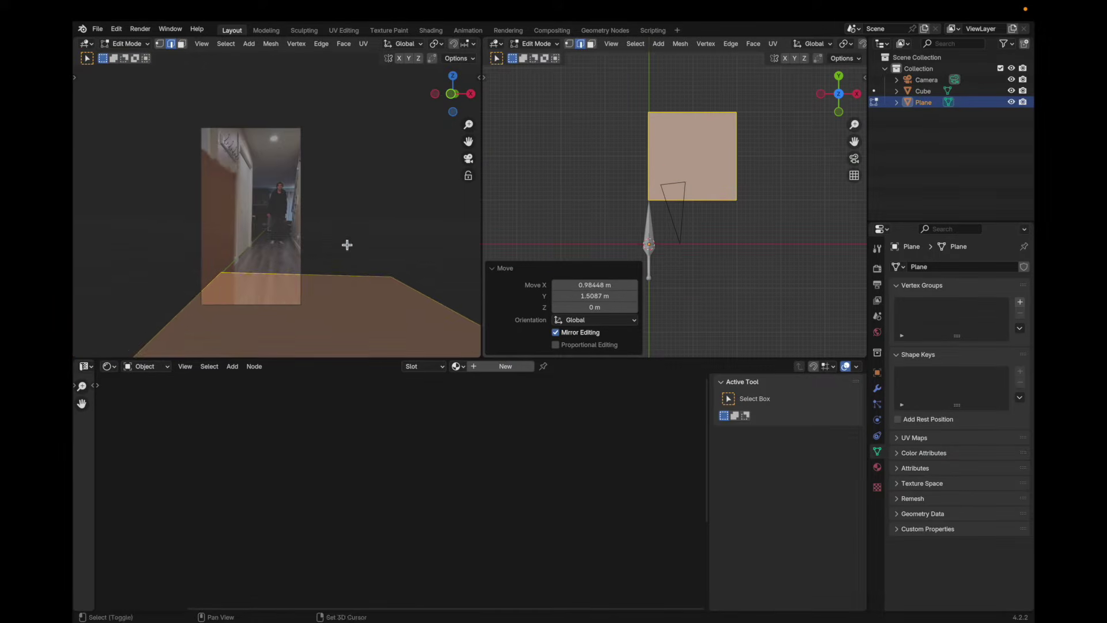
- Extrude the floor plane's far edge along Y to run down the hallway
{"action": "left_click", "coordinate": [323, 270]}
{"action": "key", "text": "e"}
{"action": "key", "text": "y"}
{"action": "left_click", "coordinate": [337, 228]}
- Narrow the floor plane by moving its right long edge inward along X to fit the hallway, and leave mesh editing
{"action": "key", "text": "g"}
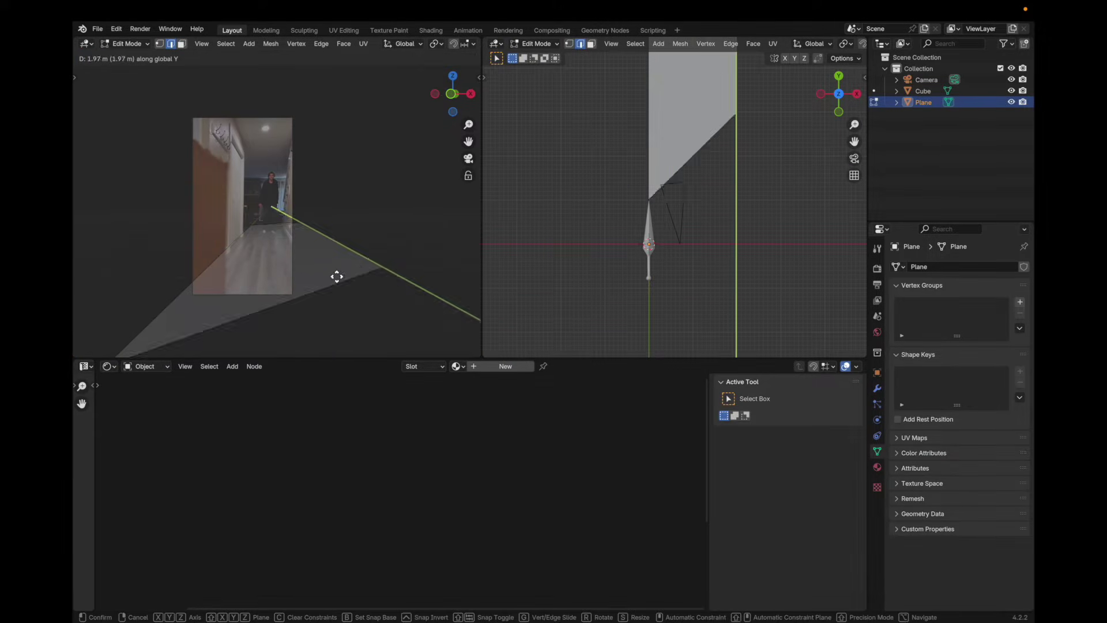
{"action": "key", "text": "x"}
{"action": "left_click", "coordinate": [324, 287]}
{"action": "scroll", "coordinate": [321, 275], "scroll_direction": "up", "scroll_amount": 6}
{"action": "key", "text": "Tab"}
- Reduce the camera's focal length to about 40.6 mm while comparing the floor plane with the footage
{"action": "left_click", "coordinate": [681, 231]}
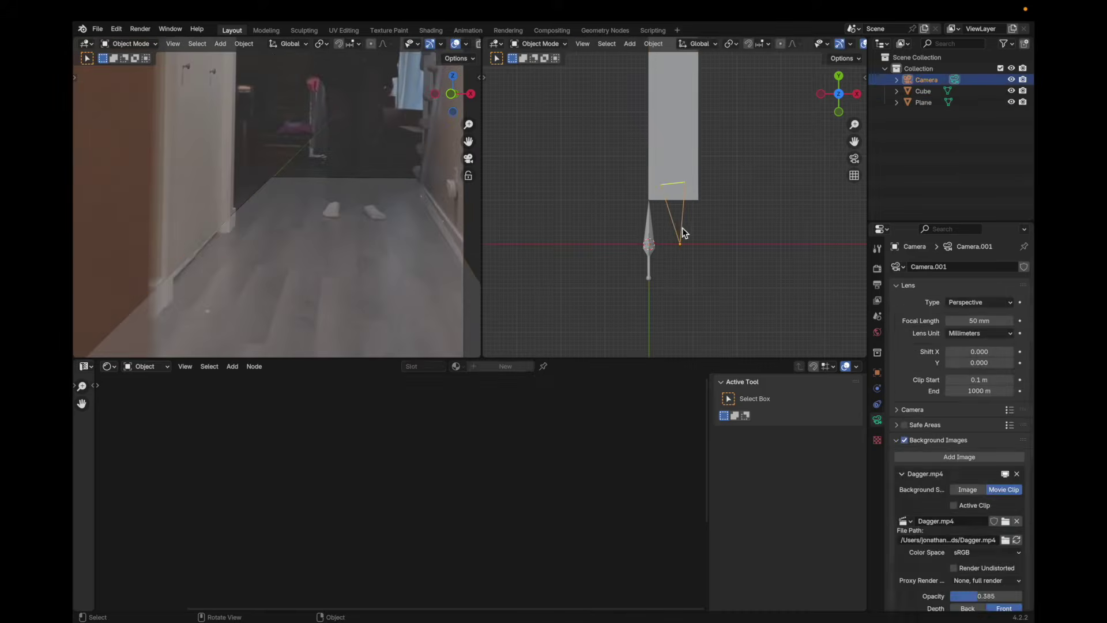
{"action": "left_click", "coordinate": [401, 230]}
{"action": "key", "text": "Tab"}
{"action": "mouse_move", "coordinate": [978, 320]}
{"action": "left_mouse_down"}
{"action": "mouse_move", "coordinate": [948, 320]}
{"action": "mouse_move", "coordinate": [957, 321]}
{"action": "left_mouse_up"}
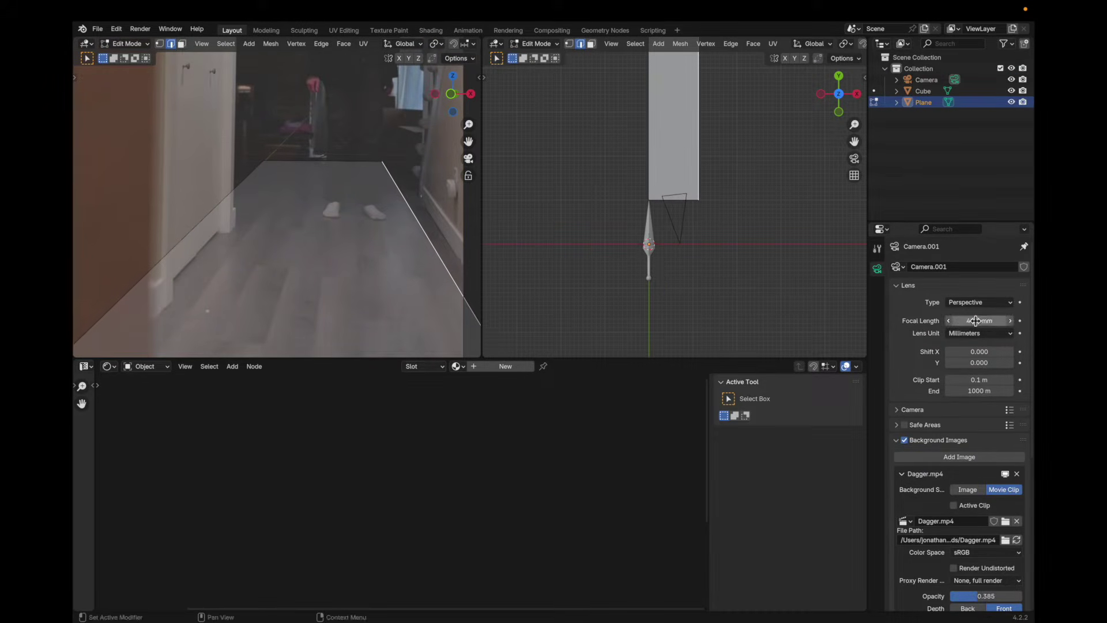
- Rotate the camera about 1.6° around Z to align the floor plane with the hallway
{"action": "key", "text": "Tab"}
{"action": "left_click", "coordinate": [685, 217]}
{"action": "key", "text": "r"}
{"action": "key", "text": "z"}
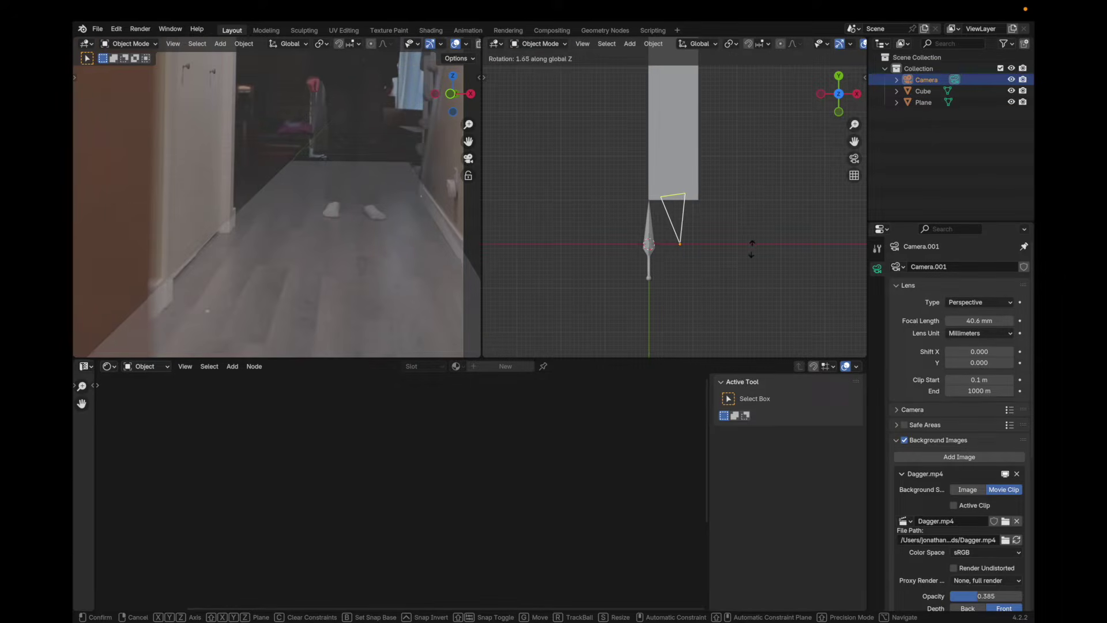
{"action": "left_click", "coordinate": [752, 252]}
- Set the camera's focal length to 24 mm and rotate it to realign the floor with the footage
{"action": "right_click", "coordinate": [981, 321]}
{"action": "double_click", "coordinate": [981, 320]}
{"action": "type", "text": "24"}
{"action": "key", "text": "Return"}
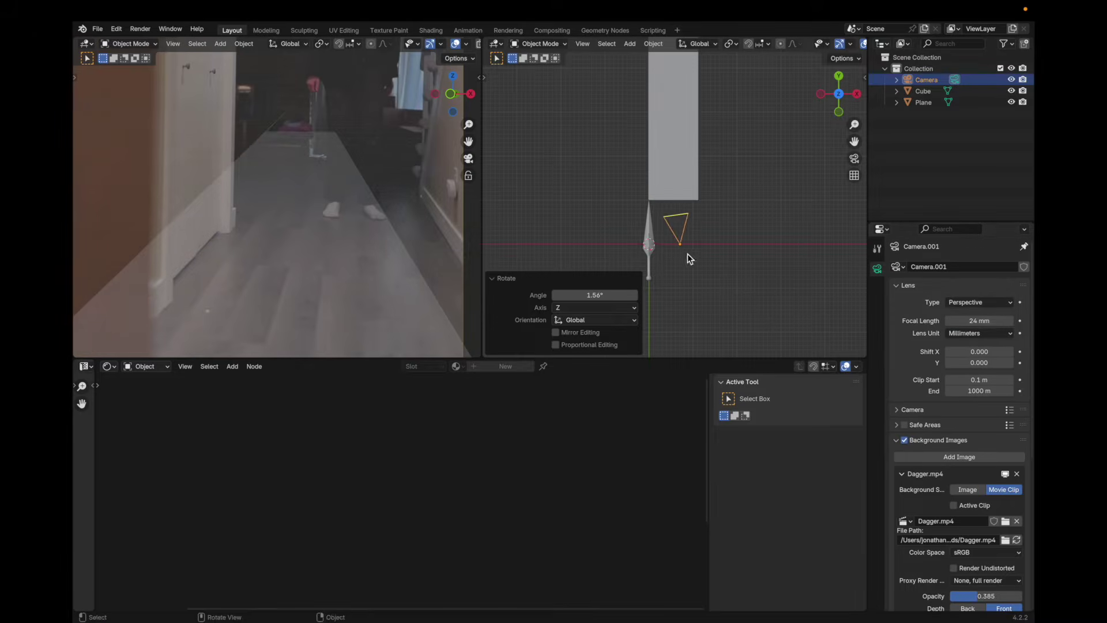
{"action": "key", "text": "r"}
{"action": "left_click", "coordinate": [672, 143]}
- Move the floor plane's right long edge slightly inward along X to match the hallway's width
{"action": "left_click", "coordinate": [680, 143]}
{"action": "key", "text": "Tab"}
{"action": "left_click", "coordinate": [724, 144]}
{"action": "key", "text": "g"}
{"action": "key", "text": "x"}
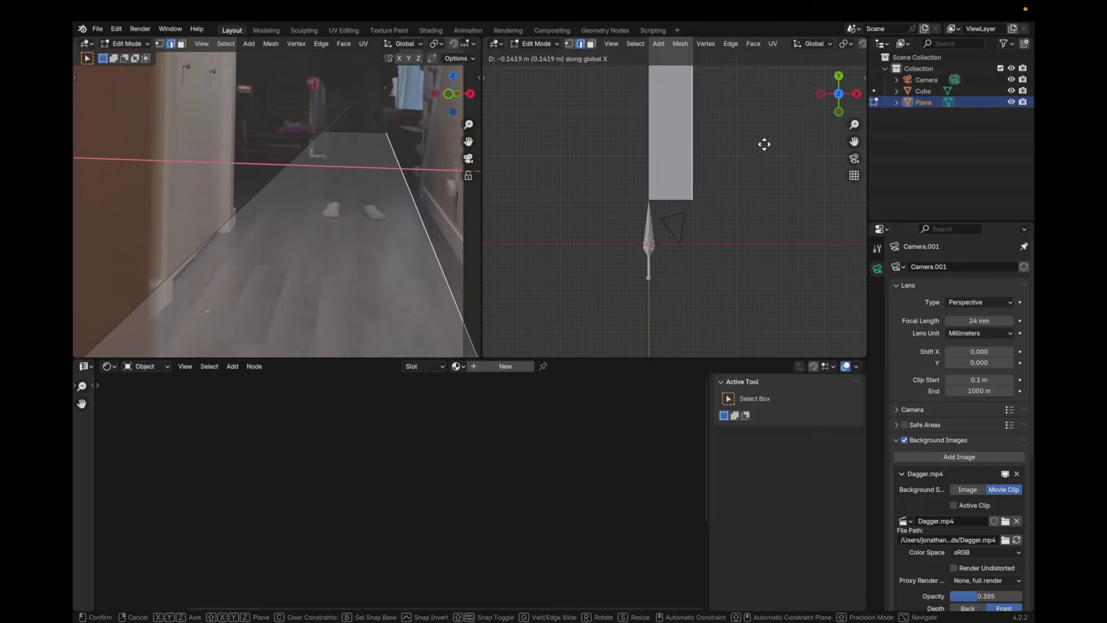
{"action": "left_click", "coordinate": [771, 144]}
{"action": "key", "text": "Tab"}
- Fine-tune the camera's tilt around its local X axis to match the floor's perspective
{"action": "left_click", "coordinate": [687, 237]}
{"action": "key", "text": "r"}
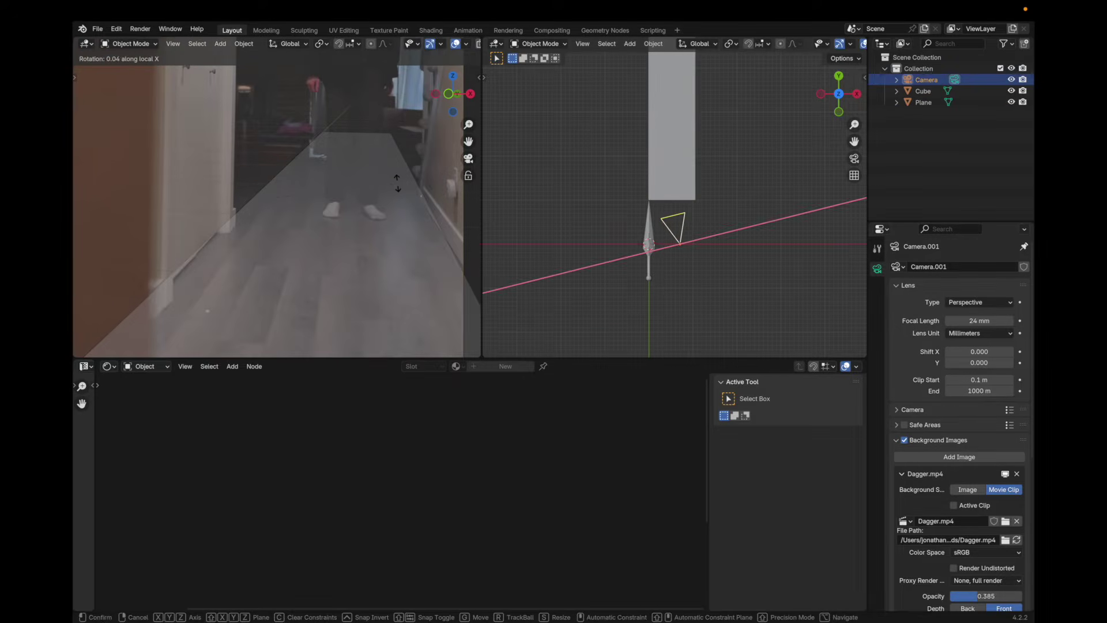
{"action": "left_click", "coordinate": [255, 210]}
- Slide the floor plane slightly along Y toward the camera
{"action": "left_click", "coordinate": [353, 267]}
{"action": "key", "text": "g"}
{"action": "key", "text": "y"}
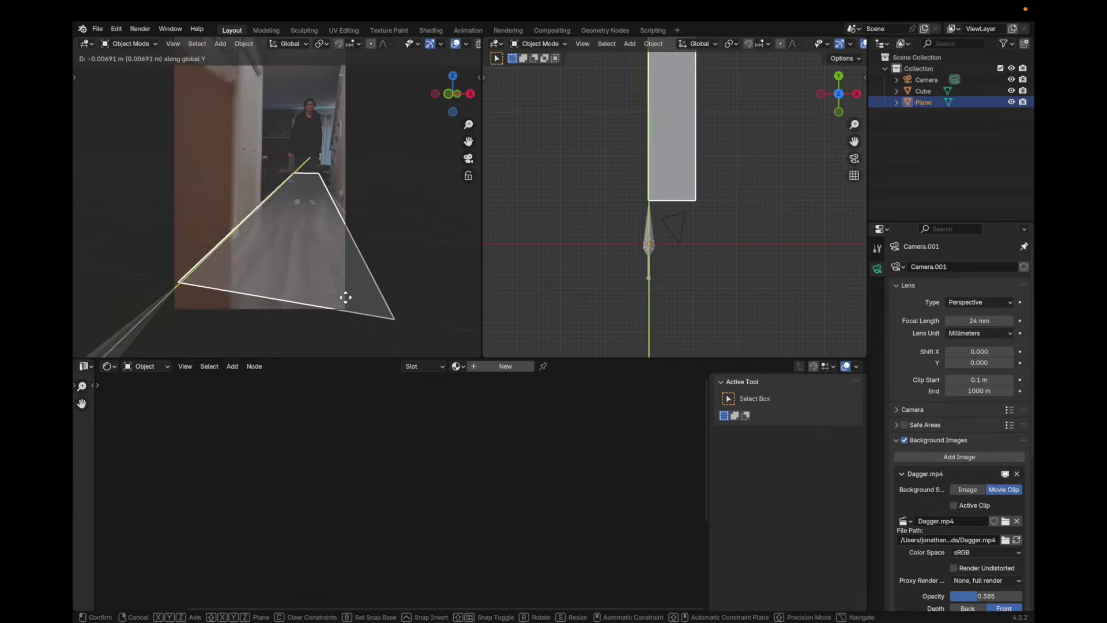
{"action": "left_click", "coordinate": [541, 175]}
- Extrude the floor's left edge upward along Z into a wall and lower its top edge to the footage's ceiling line
{"action": "key", "text": "Tab"}
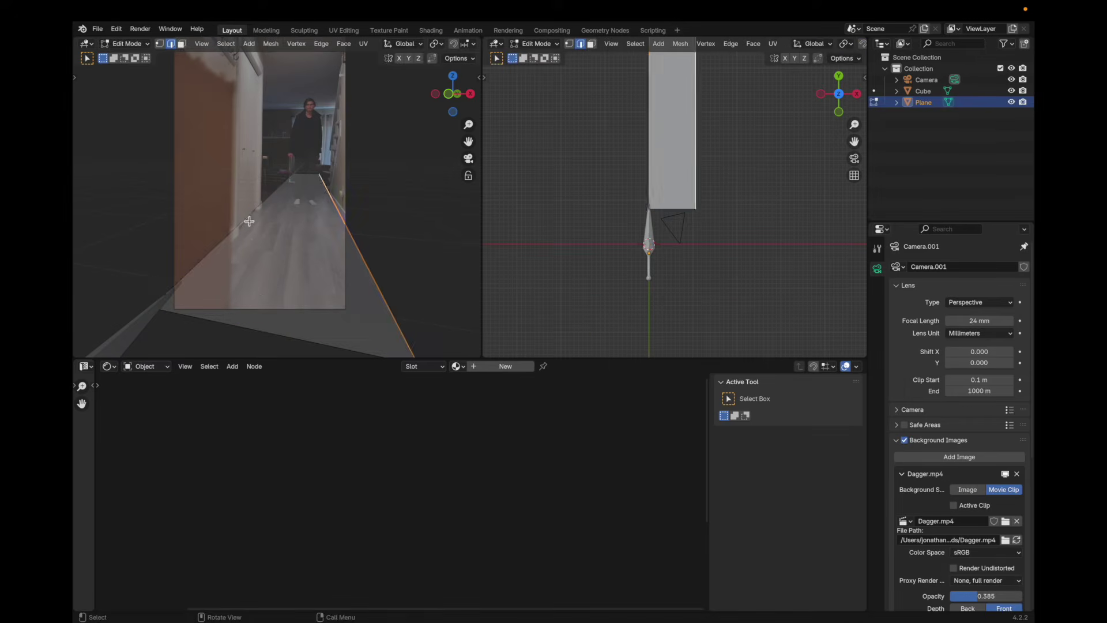
{"action": "left_click", "coordinate": [249, 221]}
{"action": "key", "text": "e"}
{"action": "key", "text": "z"}
{"action": "left_click", "coordinate": [249, 71]}
{"action": "scroll", "coordinate": [256, 66], "scroll_direction": "up", "scroll_amount": 5, "text": "shift"}
{"action": "key", "text": "g"}
{"action": "key", "text": "z"}
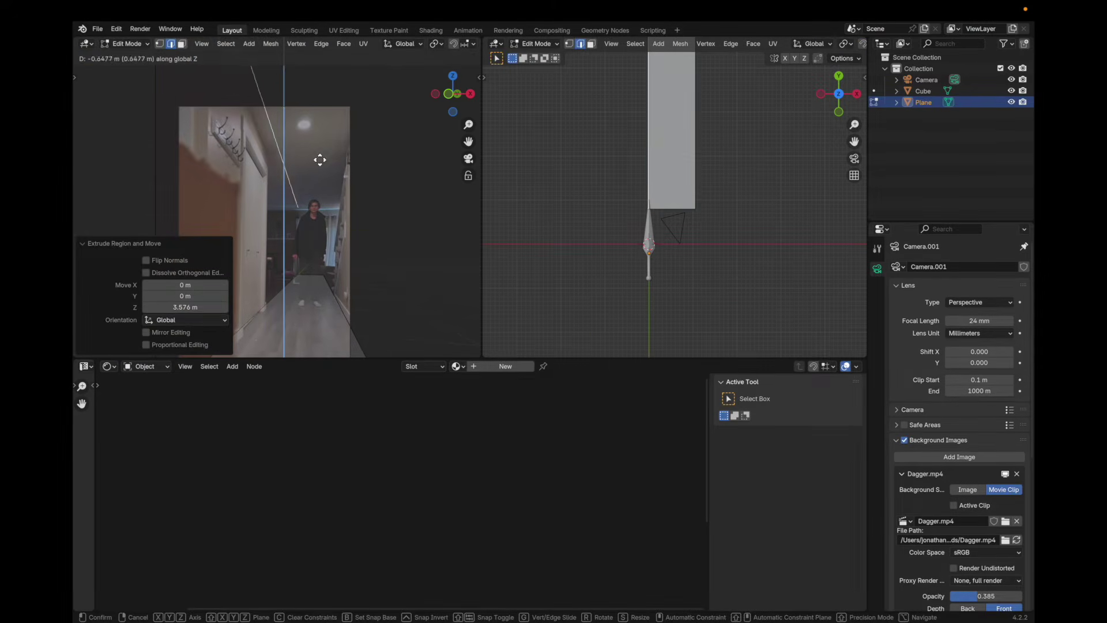
{"action": "left_click", "coordinate": [323, 177]}
- Extrude the floor's right edge upward about 2.09 m along Z to form the opposite wall
{"action": "left_click", "coordinate": [348, 313]}
{"action": "key", "text": "e"}
{"action": "key", "text": "z"}
{"action": "left_click", "coordinate": [356, 223]}
- Use edge snapping to raise the right wall's top edge to the left wall's height, and fill the ceiling between them
{"action": "left_click", "coordinate": [838, 112]}
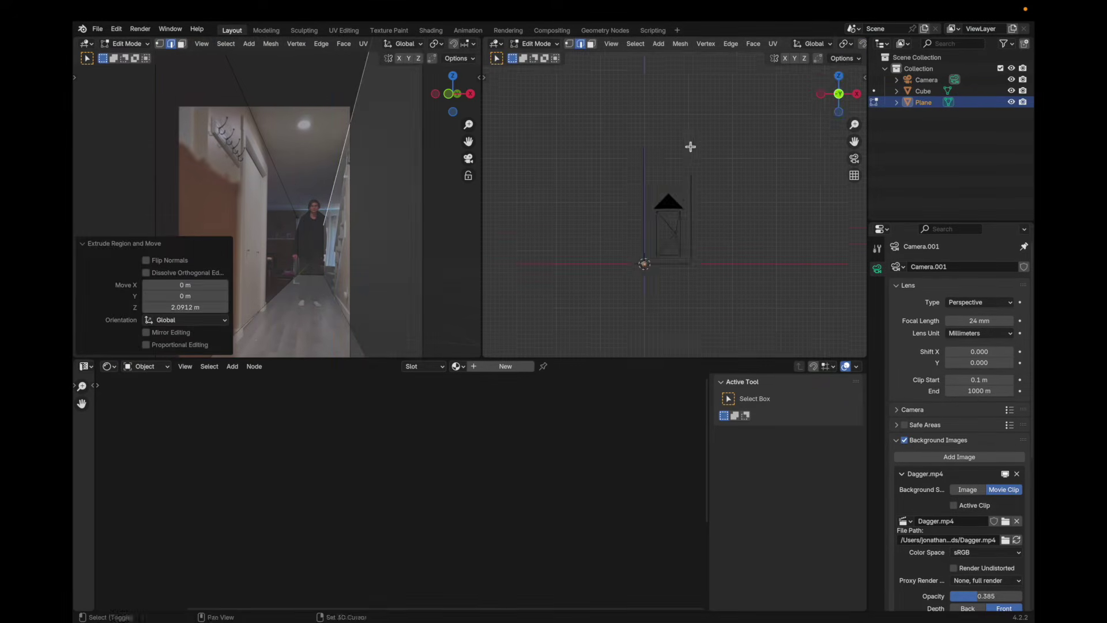
{"action": "middle_click_drag", "start_coordinate": [690, 146], "coordinate": [692, 148]}
{"action": "scroll", "coordinate": [795, 49], "scroll_direction": "down", "scroll_amount": 5}
{"action": "left_click", "coordinate": [653, 45]}
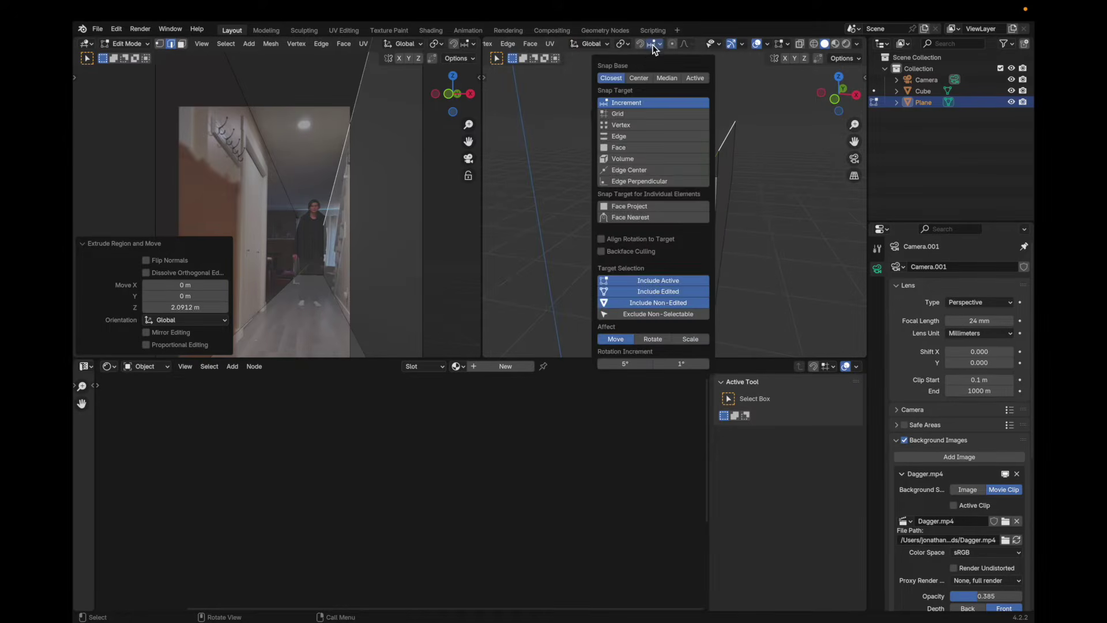
{"action": "left_click", "coordinate": [652, 137]}
{"action": "key", "text": "g"}
{"action": "key", "text": "z"}
{"action": "left_click", "coordinate": [654, 112]}
{"action": "key", "text": "f"}
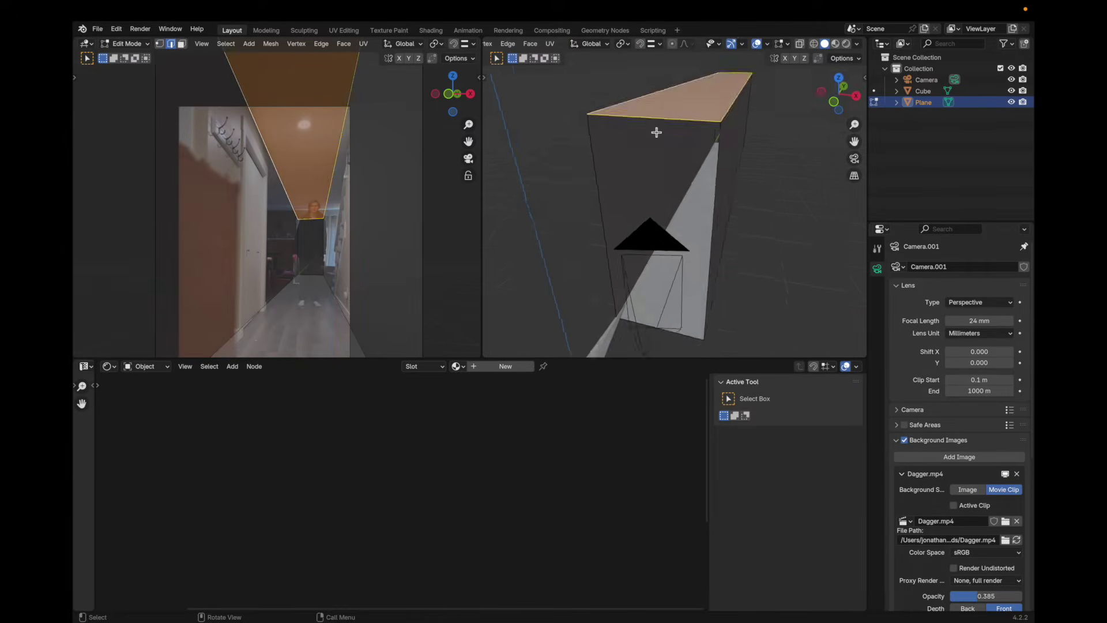
- Add a plane inside the hallway mesh and scale it down to about 0.28
{"action": "middle_click_drag", "start_coordinate": [655, 131], "coordinate": [668, 214]}
{"action": "key", "text": "shift+a"}
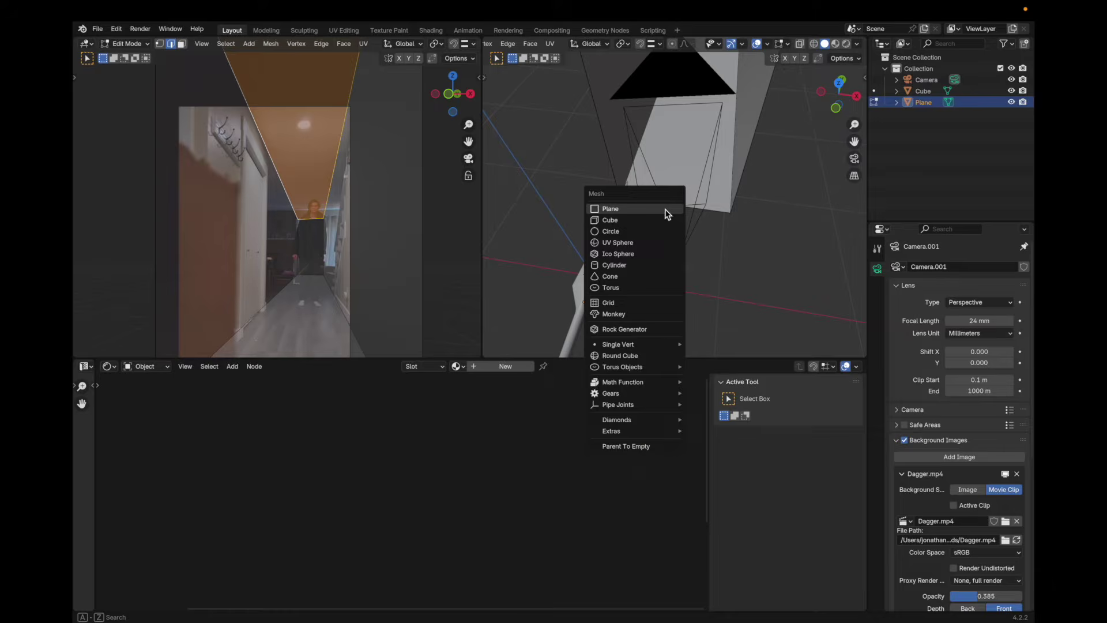
{"action": "left_click", "coordinate": [666, 212]}
{"action": "key", "text": "a"}
{"action": "key", "text": "alt+a"}
{"action": "key", "text": "l"}
{"action": "key", "text": "s"}
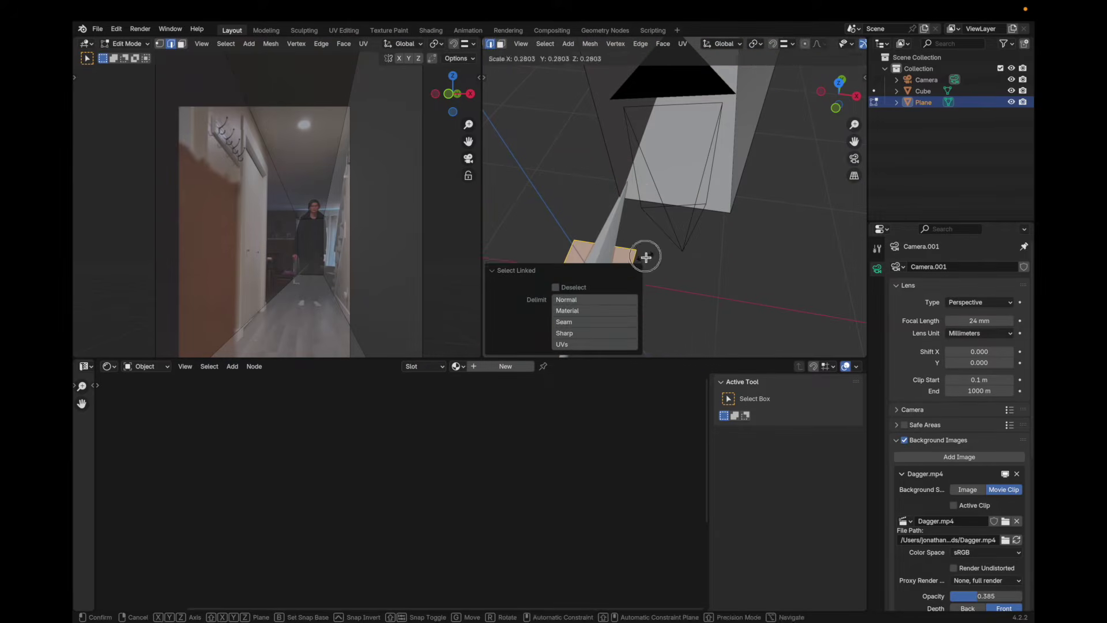
{"action": "left_click", "coordinate": [646, 257]}
- Rotate the small plane 90° around X and 90° around Z, and move it beside the brown door in the foreground
{"action": "key", "text": "r"}
{"action": "key", "text": "x"}
{"action": "key", "text": "9"}
{"action": "key", "text": "0"}
{"action": "key", "text": "Return"}
{"action": "key", "text": "r"}
{"action": "key", "text": "z"}
{"action": "key", "text": "9"}
{"action": "key", "text": "0"}
{"action": "key", "text": "Return"}
{"action": "key", "text": "g"}
{"action": "left_click", "coordinate": [664, 136]}
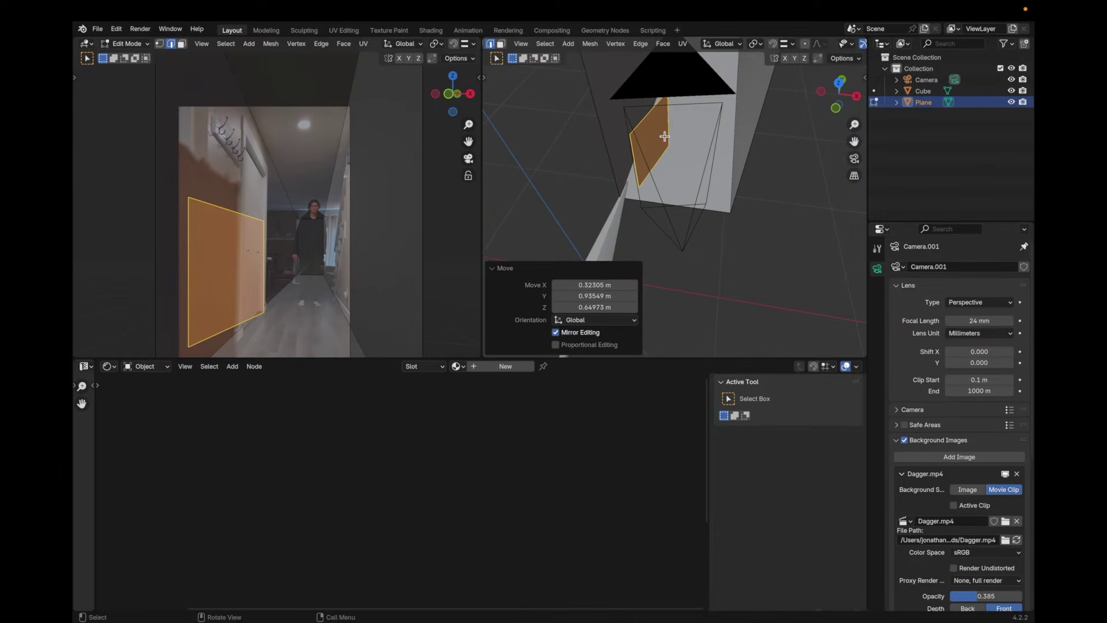
- Align the upright plane with the brown door, scale it to about 2 along Z, and leave mesh editing
{"action": "middle_click_drag", "start_coordinate": [245, 207], "coordinate": [259, 141], "text": "shift"}
{"action": "key", "text": "r"}
{"action": "key", "text": "z"}
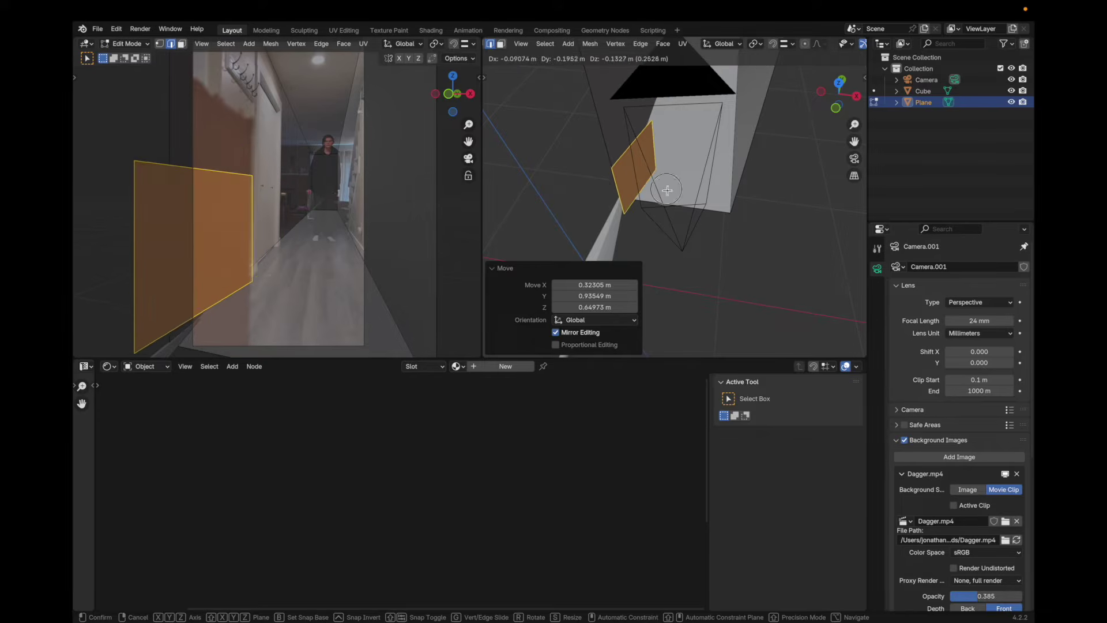
{"action": "key", "text": "s"}
{"action": "left_click", "coordinate": [690, 188]}
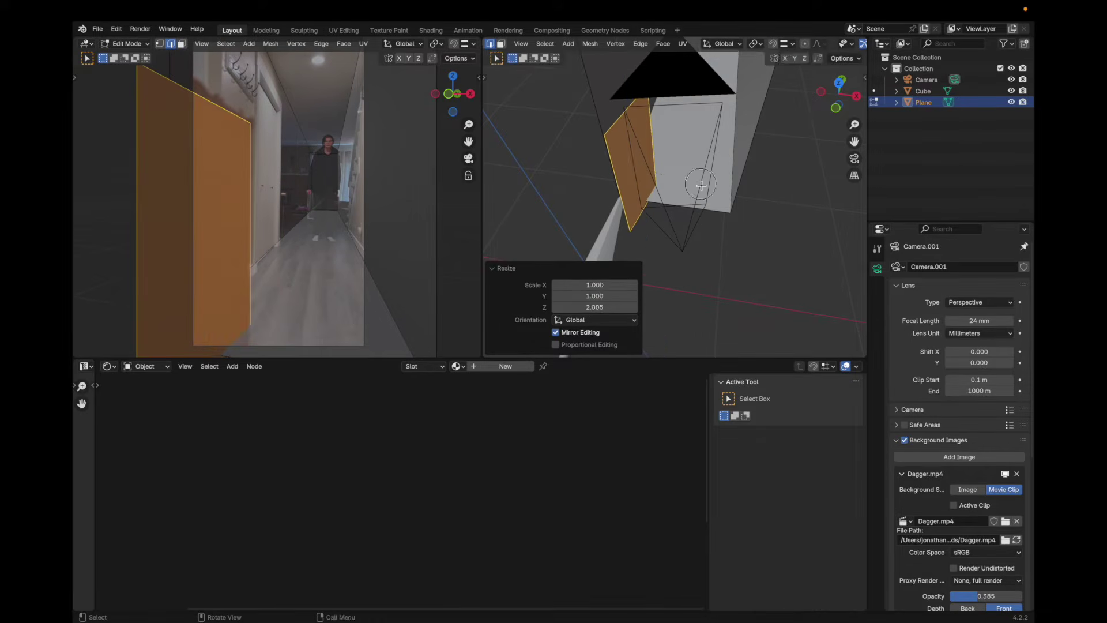
{"action": "key", "text": "Tab"}
{"action": "scroll", "coordinate": [706, 175], "scroll_direction": "up", "scroll_amount": 5}
- Switch to Final Cut Pro and save the Dagger project's first frame as a PNG named Dagger in Downloads
{"action": "key", "text": "ctrl+Right"}
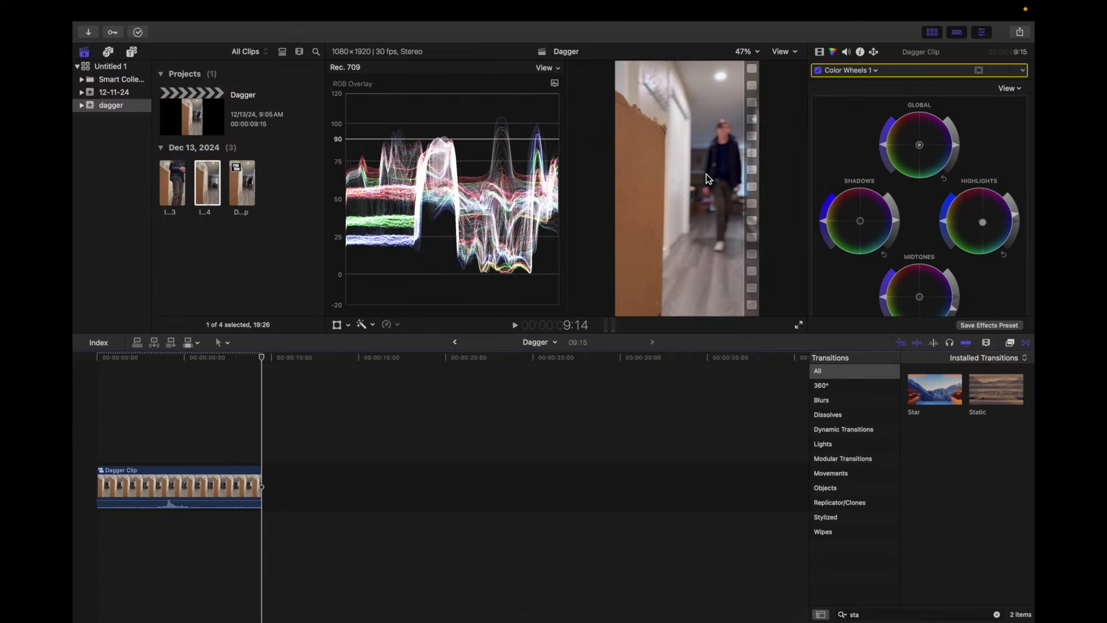
{"action": "left_click", "coordinate": [98, 358]}
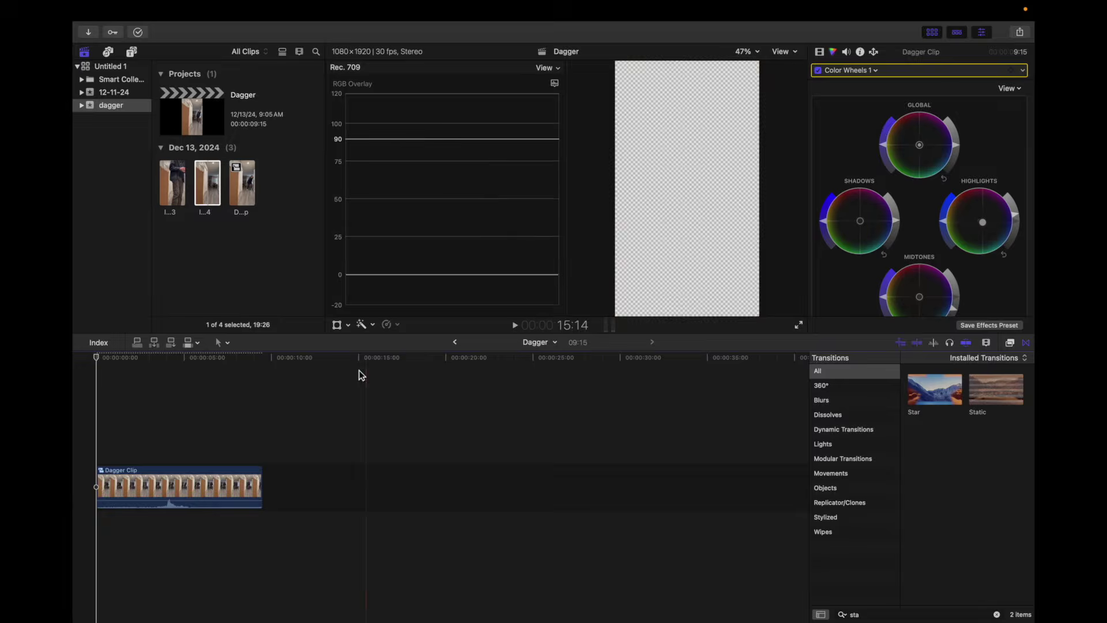
{"action": "left_click", "coordinate": [1019, 33]}
{"action": "left_click", "coordinate": [946, 55]}
{"action": "left_click", "coordinate": [751, 373]}
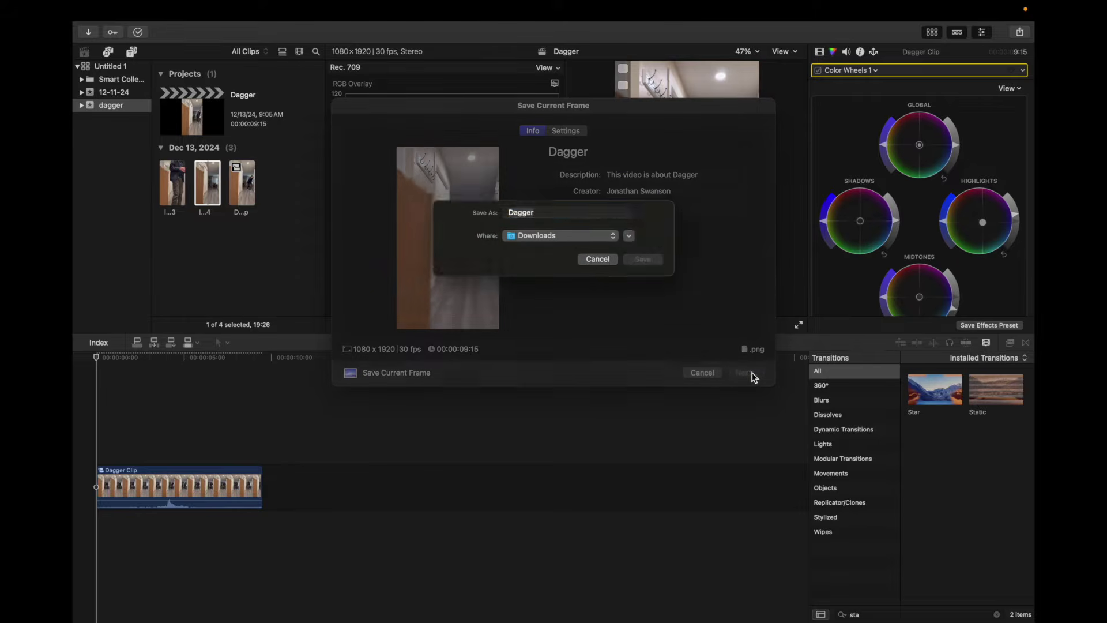
{"action": "left_click", "coordinate": [642, 261]}
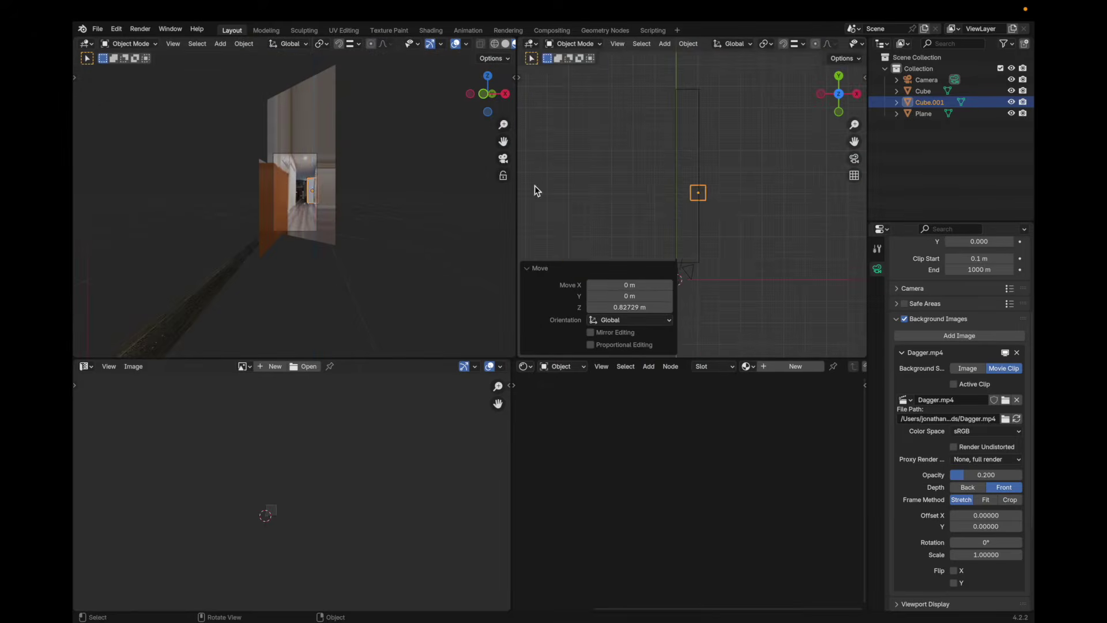
- Position the block over the person in the footage, and move the dagger's mesh about -0.073 m along Y
{"action": "key", "text": "g"}
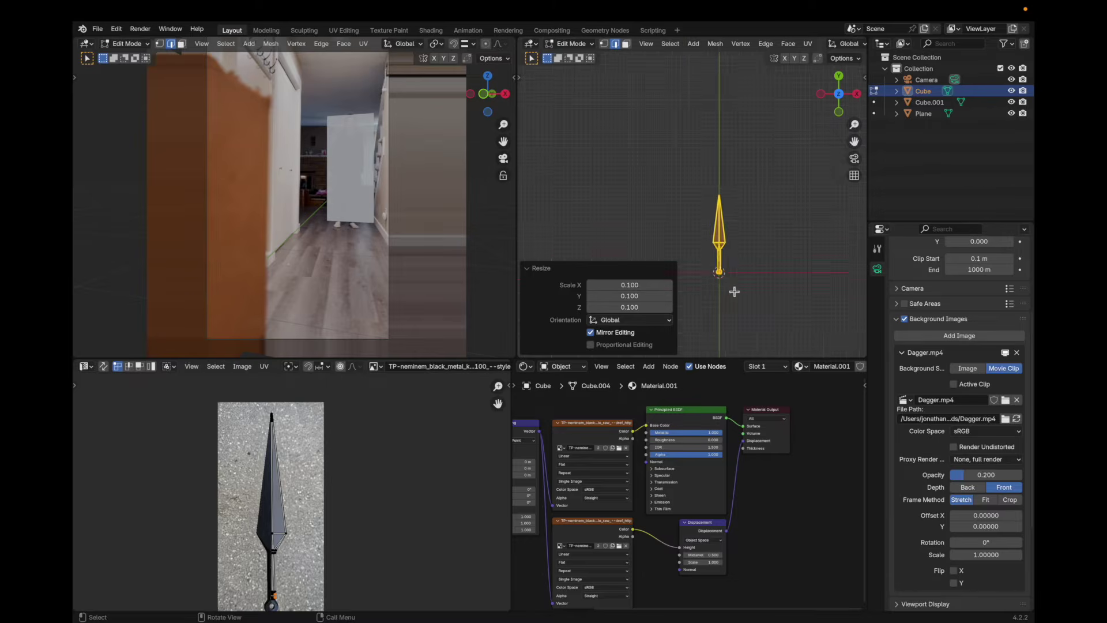
{"action": "key", "text": "g"}
{"action": "key", "text": "y"}
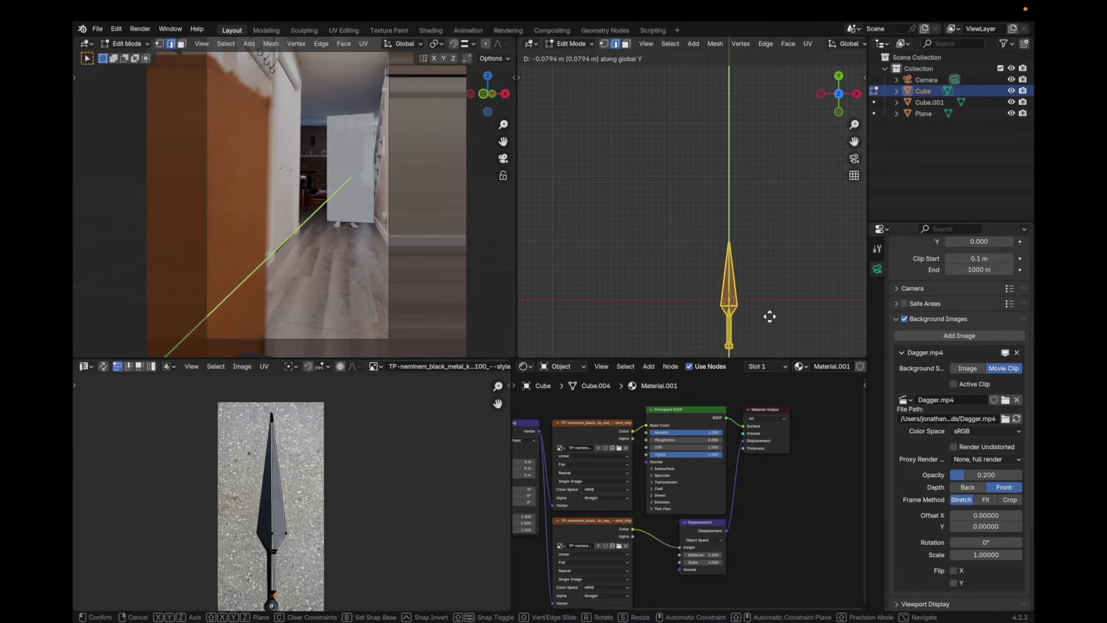
{"action": "left_click", "coordinate": [760, 289]}
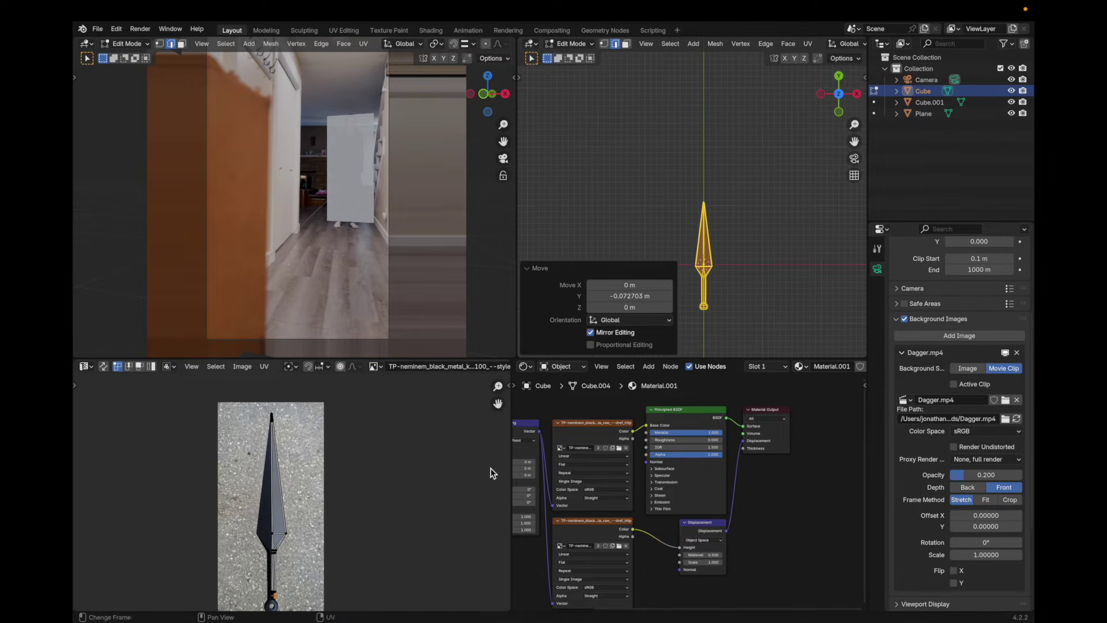
- Open a Video Sequencer and add Dagger.mp4 from Downloads as a movie strip
{"action": "left_click", "coordinate": [525, 366]}
{"action": "left_click", "coordinate": [564, 485]}
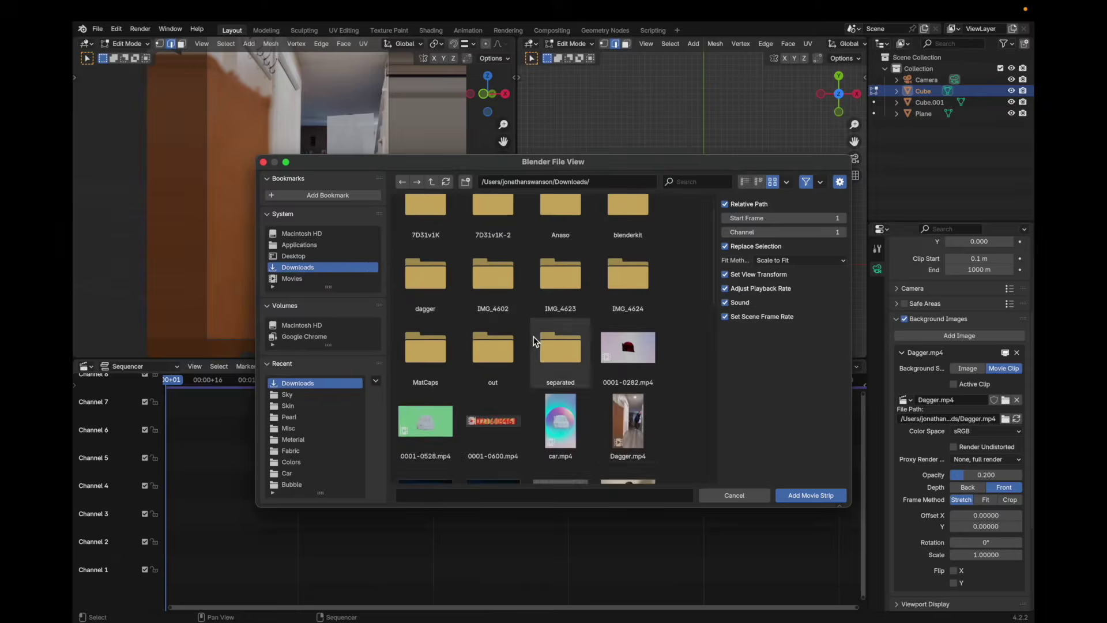
{"action": "double_click", "coordinate": [627, 421]}
{"action": "scroll", "coordinate": [346, 490], "scroll_direction": "down", "scroll_amount": 5}
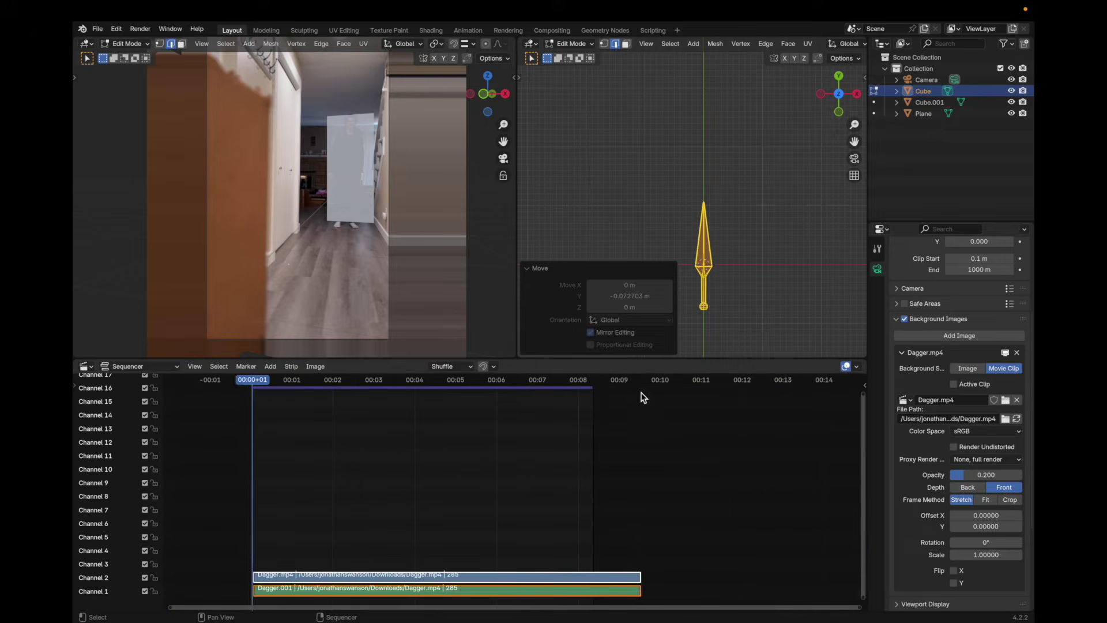
- Set the scene's end frame to 286 to match the movie strip's end, and add a Timeline above the Video Sequencer
{"action": "left_click", "coordinate": [641, 381]}
{"action": "scroll", "coordinate": [1003, 300], "scroll_direction": "up", "scroll_amount": 10}
{"action": "left_click", "coordinate": [1024, 246]}
{"action": "left_click", "coordinate": [877, 284]}
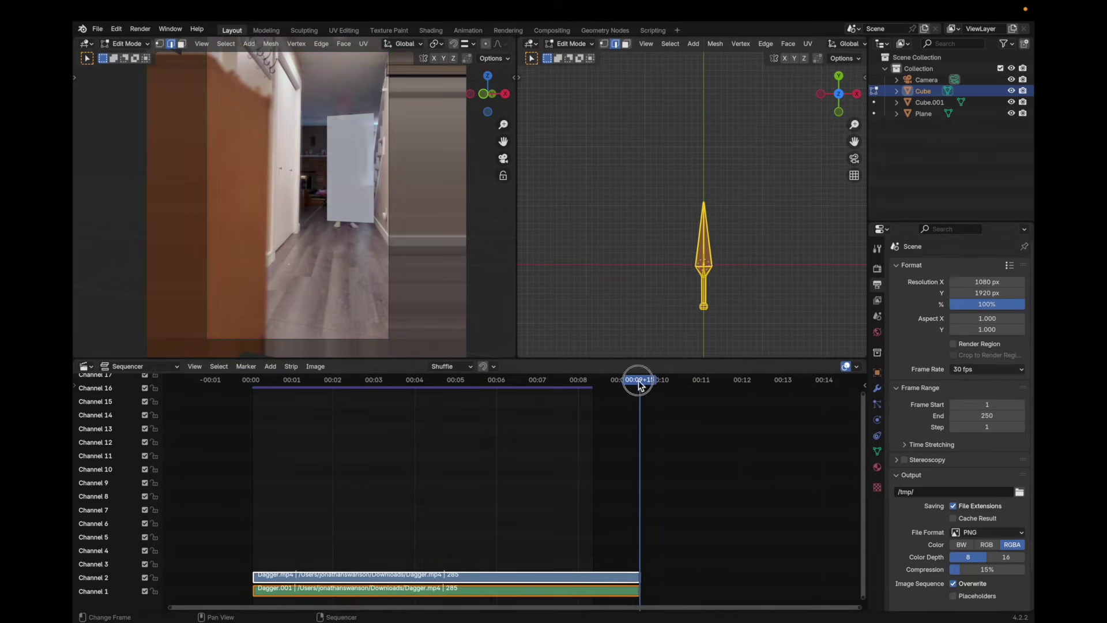
{"action": "left_click", "coordinate": [85, 366]}
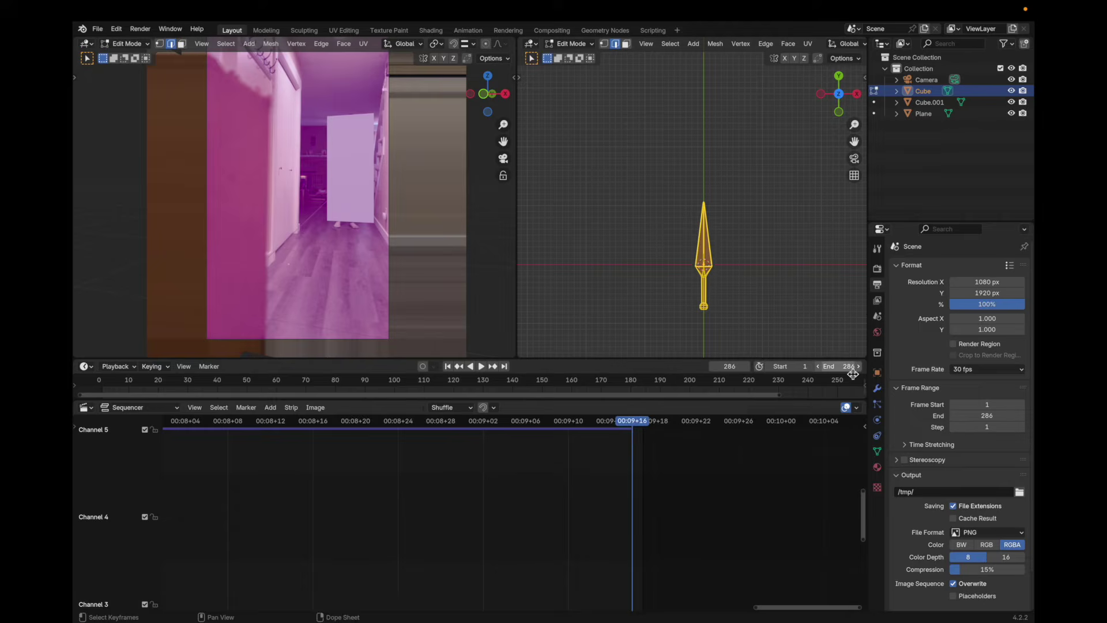
{"action": "key", "text": "Home"}
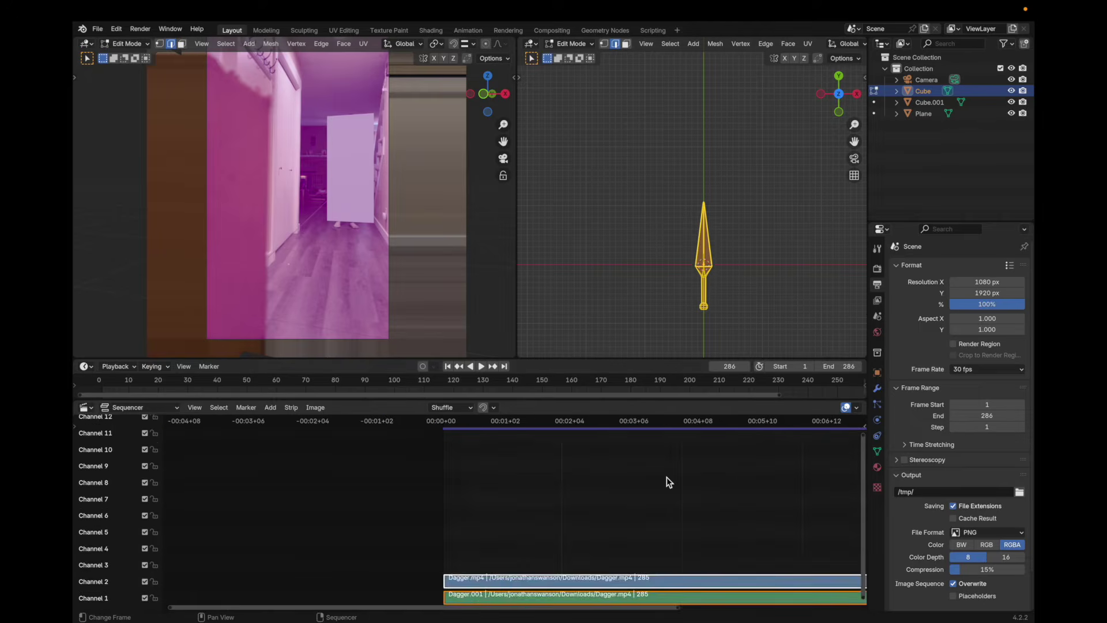
{"action": "key", "text": "space"}
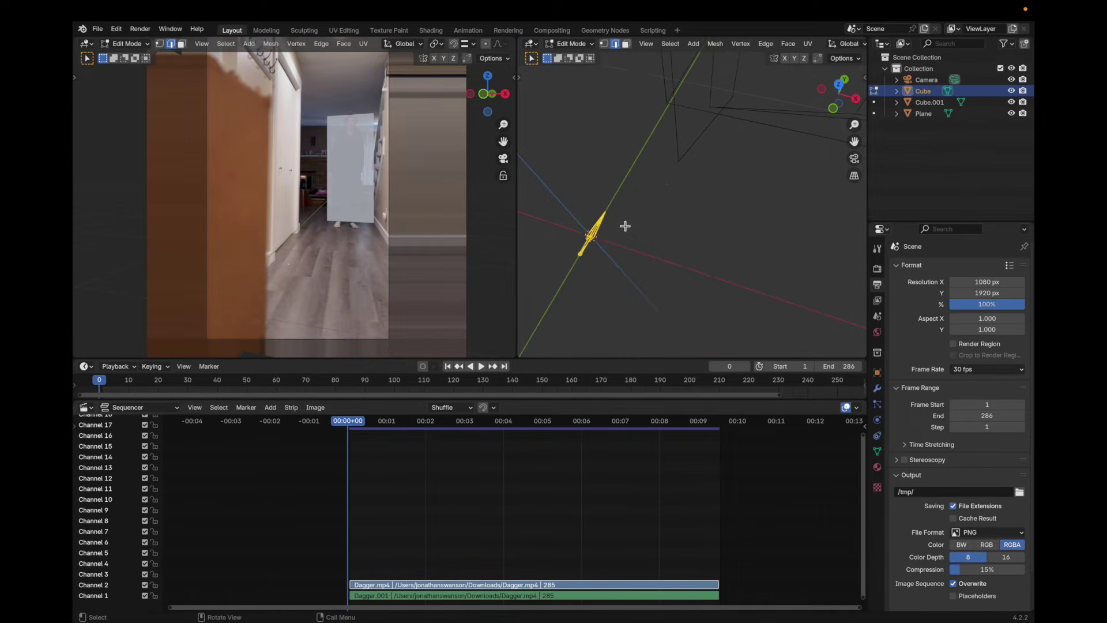
- Move the dagger's mesh along Y until its tip meets the object's origin, and leave mesh editing
{"action": "key", "text": "g"}
{"action": "key", "text": "y"}
{"action": "left_click", "coordinate": [666, 189]}
{"action": "key", "text": "Tab"}
{"action": "key", "text": "shift+a"}
{"action": "type", "text": "emp"}
{"action": "left_click", "coordinate": [689, 276]}
{"action": "left_click_drag", "start_coordinate": [640, 262], "coordinate": [605, 262]}
{"action": "left_click", "coordinate": [630, 250]}
{"action": "left_click", "coordinate": [627, 325]}
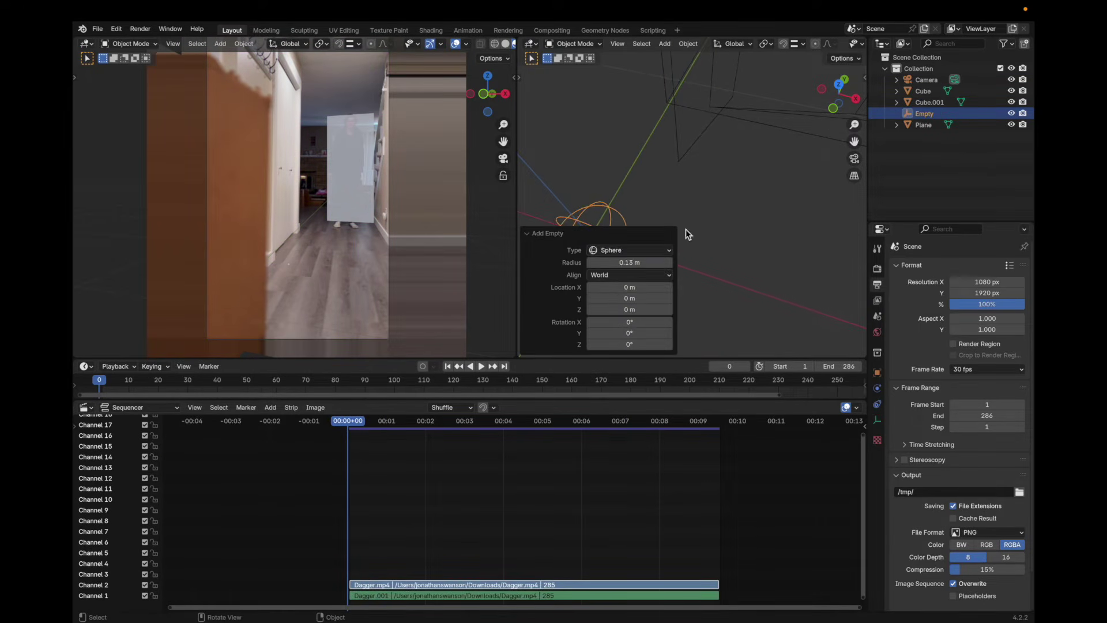
{"action": "left_click", "coordinate": [547, 234]}
{"action": "key", "text": "g"}
{"action": "key", "text": "y"}
{"action": "left_click", "coordinate": [584, 269]}
{"action": "key", "text": "x"}
{"action": "left_click", "coordinate": [603, 253]}
- Move the dagger's mesh along Y until it is centred on its origin, and return to Object Mode
{"action": "left_click", "coordinate": [579, 253]}
{"action": "key", "text": "Tab"}
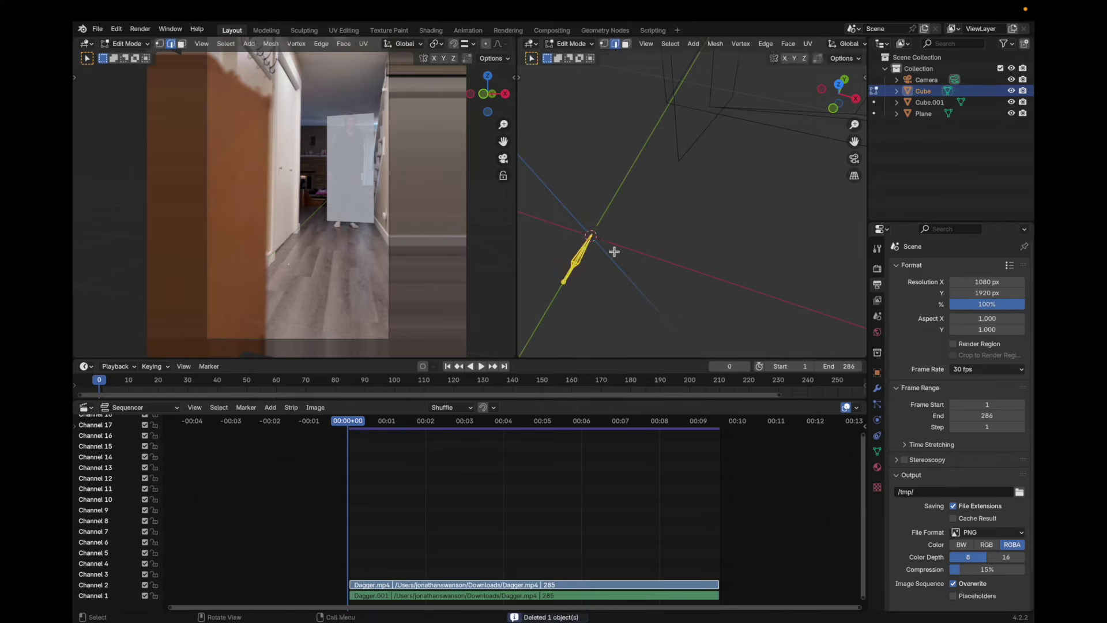
{"action": "key", "text": "g"}
{"action": "key", "text": "y"}
{"action": "left_click", "coordinate": [631, 225]}
{"action": "key", "text": "Tab"}
- Hide the block covering the person in the viewport and disable it in renders
{"action": "scroll", "coordinate": [356, 131], "scroll_direction": "up", "scroll_amount": 6}
{"action": "left_click", "coordinate": [697, 116]}
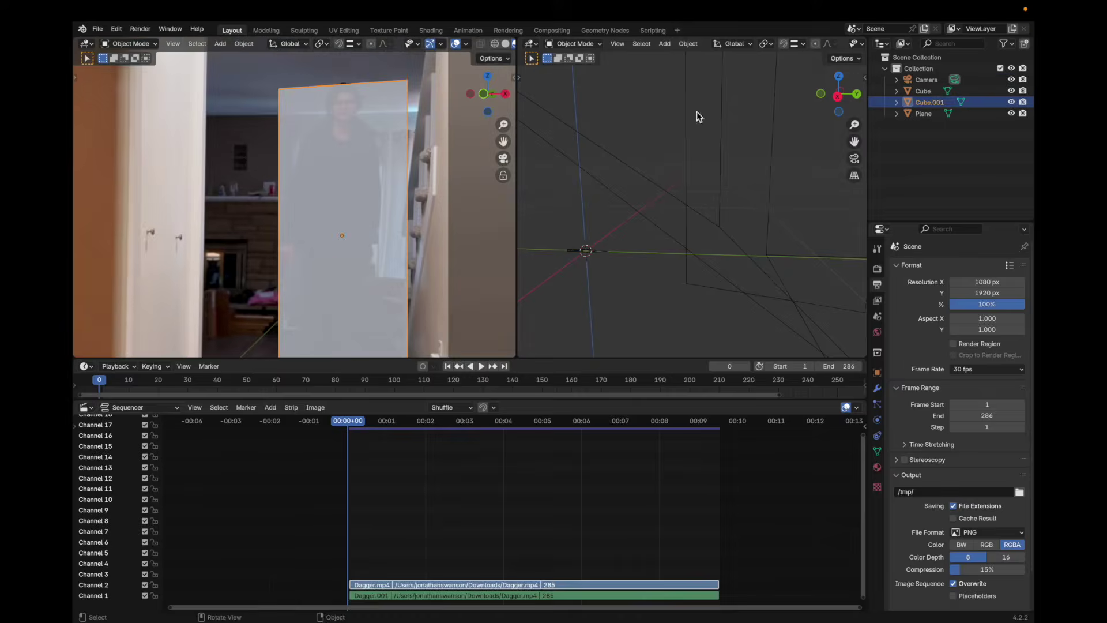
{"action": "left_click", "coordinate": [1011, 102]}
{"action": "scroll", "coordinate": [678, 206], "scroll_direction": "down", "scroll_amount": 3}
{"action": "left_click", "coordinate": [1011, 102]}
{"action": "left_click", "coordinate": [1011, 102]}
{"action": "left_click", "coordinate": [1022, 102]}
- Move the dagger along Y to the depth of the person's block, showing the block briefly as a reference
{"action": "middle_click_drag", "start_coordinate": [672, 211], "coordinate": [576, 225], "text": "shift"}
{"action": "left_click", "coordinate": [527, 247]}
{"action": "scroll", "coordinate": [656, 222], "scroll_direction": "down", "scroll_amount": 4}
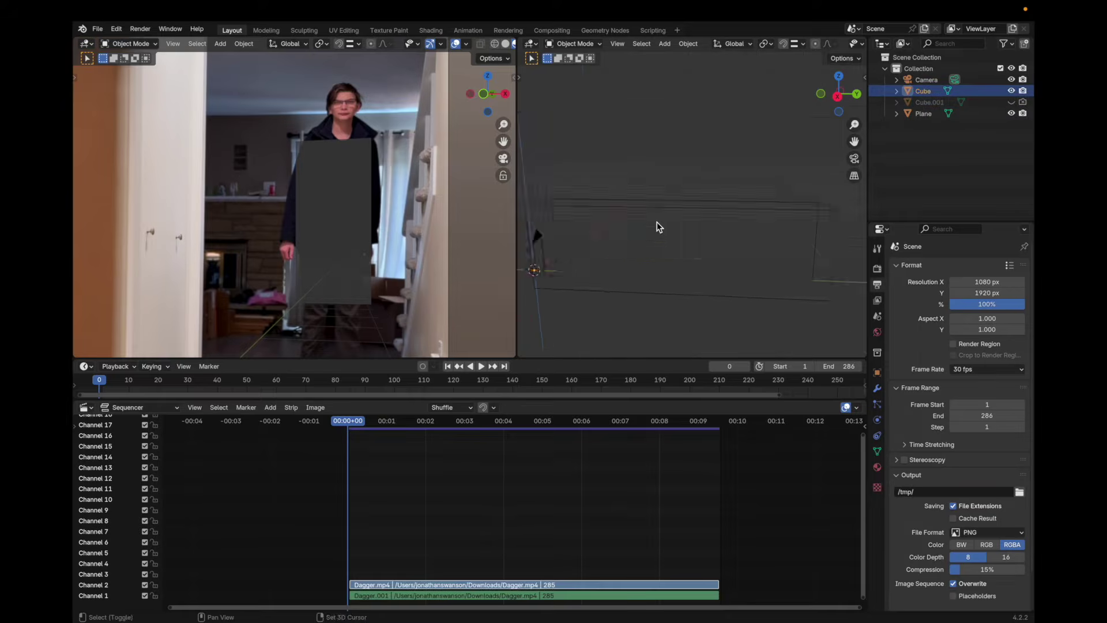
{"action": "left_click", "coordinate": [1011, 102]}
{"action": "key", "text": "g"}
{"action": "key", "text": "y"}
{"action": "left_click", "coordinate": [692, 280]}
{"action": "left_click", "coordinate": [1011, 102]}
{"action": "scroll", "coordinate": [644, 285], "scroll_direction": "up", "scroll_amount": 2}
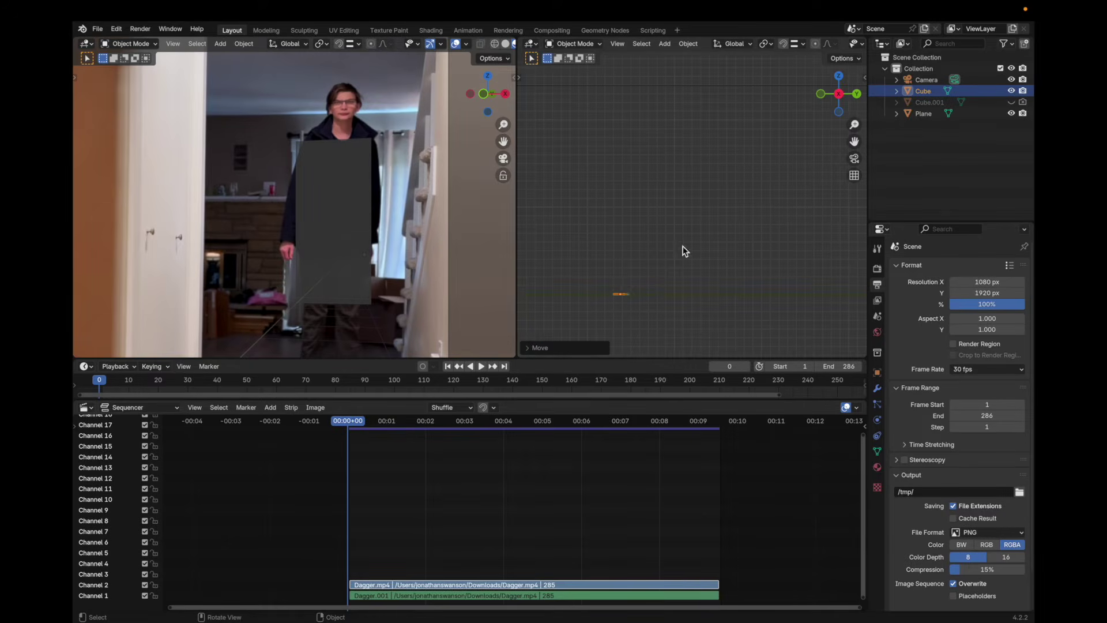
- Show the person's block, raise and tilt the dagger to fit the person's hand at frame 0, and keyframe it
{"action": "left_click", "coordinate": [621, 203]}
{"action": "left_click", "coordinate": [1011, 102]}
{"action": "key", "text": "g"}
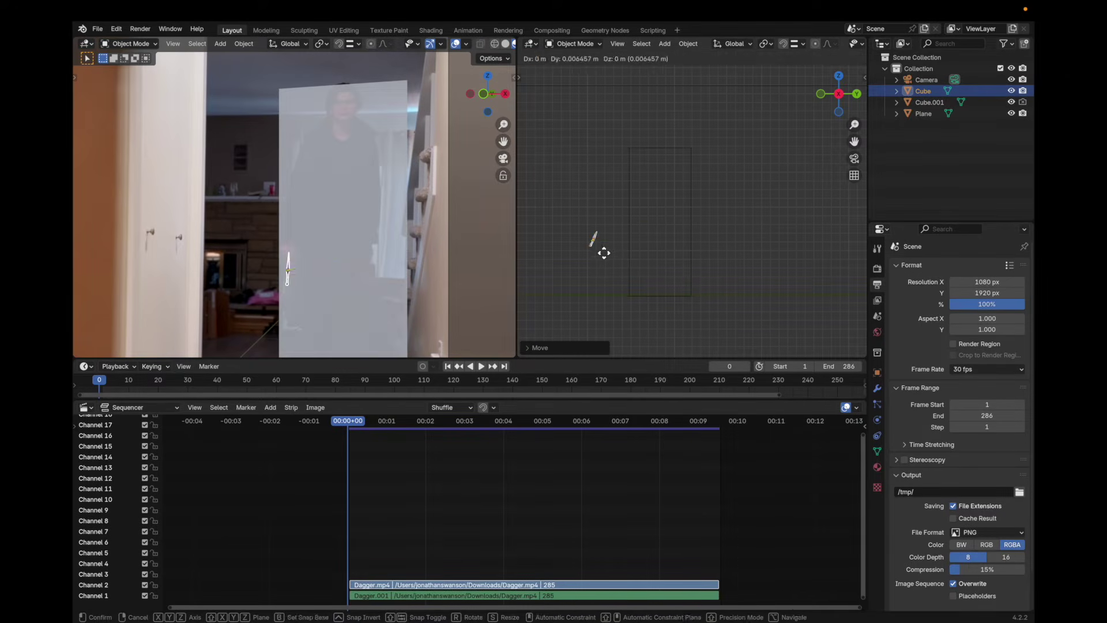
{"action": "key", "text": "x"}
{"action": "key", "text": "x"}
{"action": "left_click", "coordinate": [360, 266]}
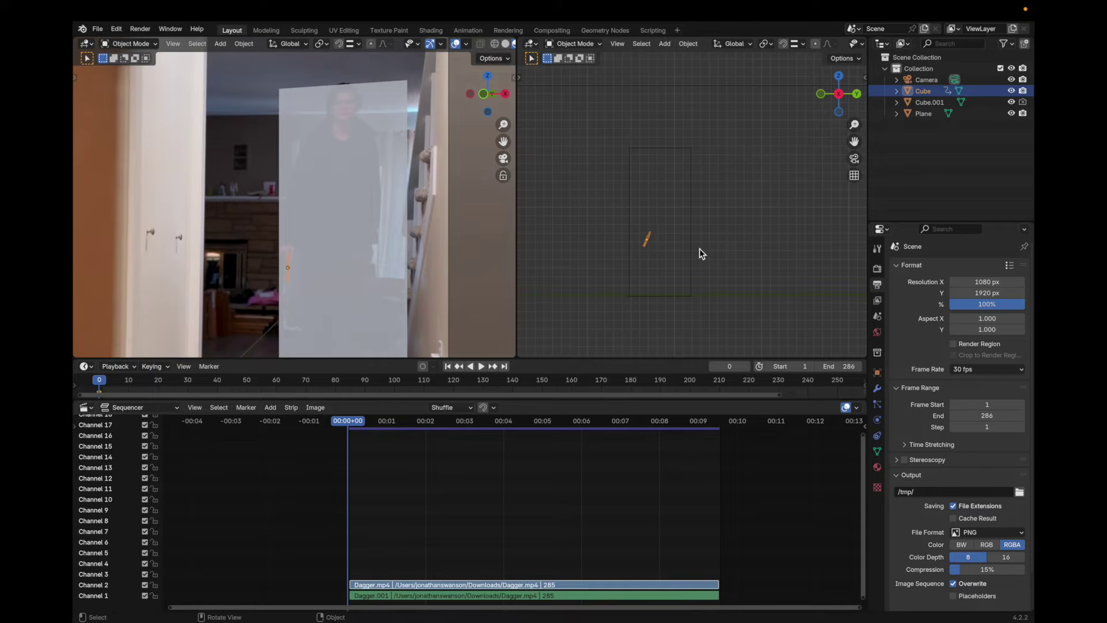
{"action": "key", "text": "g"}
{"action": "key", "text": "x"}
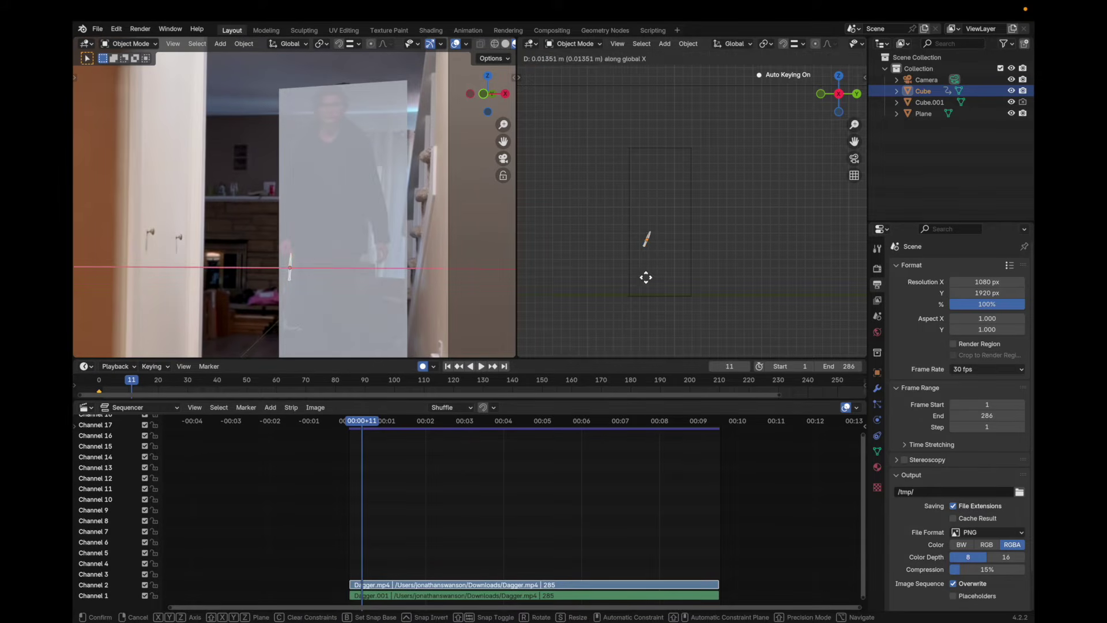
{"action": "right_click", "coordinate": [645, 276]}
- Move the dagger along X to follow the hand at frame 11 with auto keying on
{"action": "middle_click_drag", "start_coordinate": [647, 277], "coordinate": [736, 284]}
{"action": "key", "text": "g"}
{"action": "key", "text": "x"}
{"action": "left_click", "coordinate": [728, 283]}
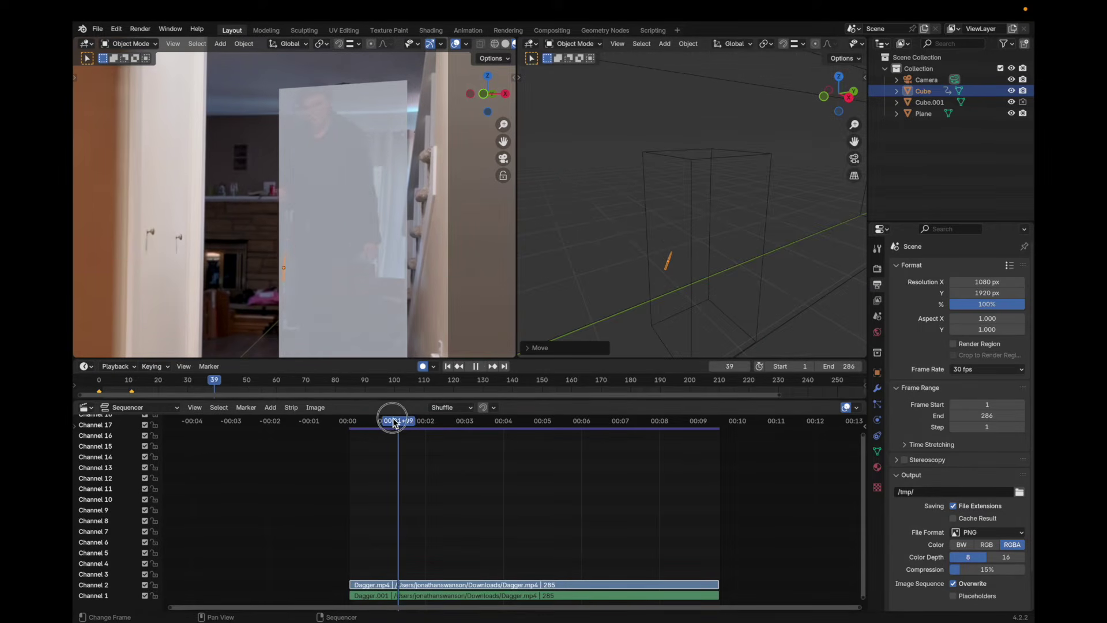
- At frame 25, raise the dagger along Z and rotate it about Y and Z to follow its toss
{"action": "key", "text": "g"}
{"action": "key", "text": "z"}
{"action": "left_click", "coordinate": [727, 204]}
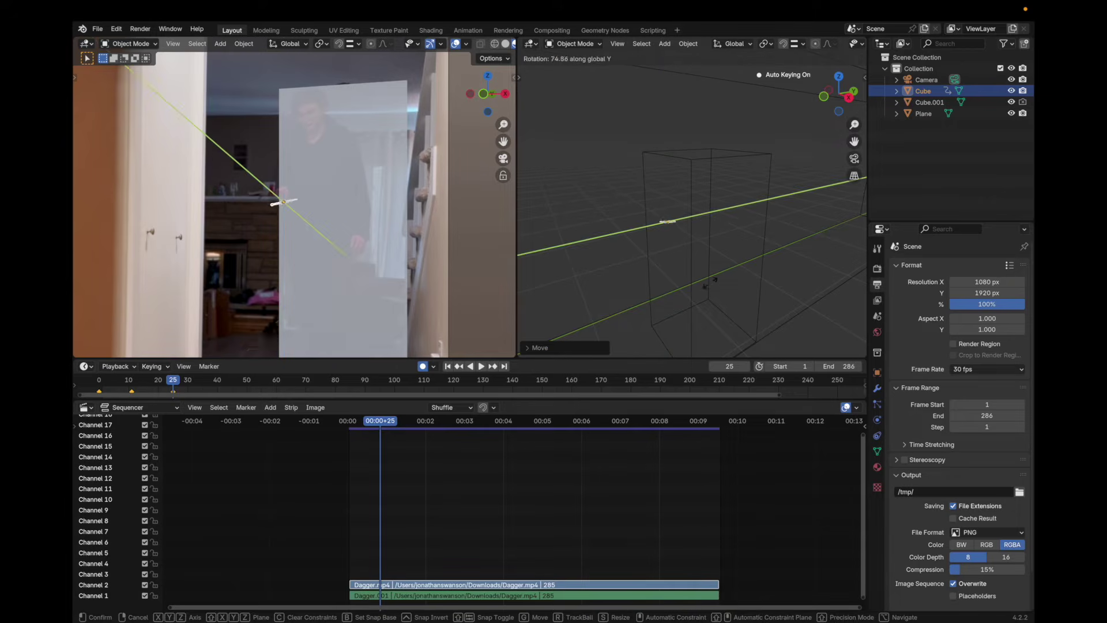
{"action": "left_click", "coordinate": [709, 282]}
{"action": "key", "text": "r"}
{"action": "key", "text": "z"}
{"action": "left_click", "coordinate": [728, 271]}
{"action": "key", "text": "r"}
{"action": "key", "text": "y"}
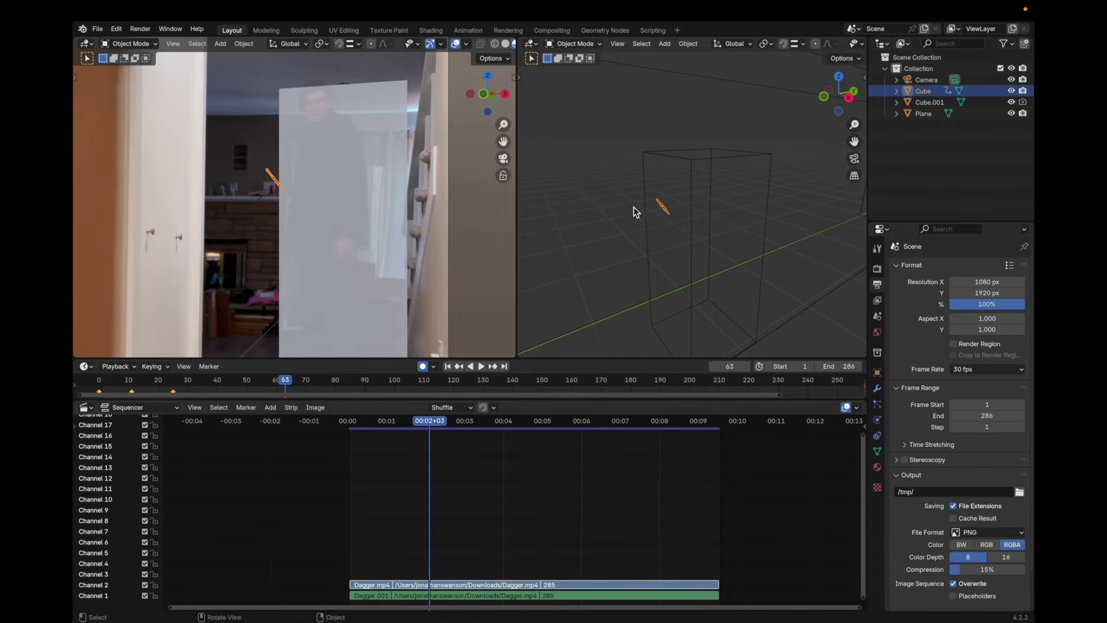
- At frame 63, lower the dagger along Z, shift it along X, rotate it about Y and adjust its position
{"action": "key", "text": "g"}
{"action": "key", "text": "z"}
{"action": "left_click", "coordinate": [666, 249]}
{"action": "key", "text": "g"}
{"action": "key", "text": "x"}
{"action": "left_click", "coordinate": [669, 249]}
{"action": "key", "text": "r"}
{"action": "key", "text": "y"}
{"action": "left_click", "coordinate": [680, 163]}
{"action": "key", "text": "g"}
{"action": "left_click", "coordinate": [672, 173]}
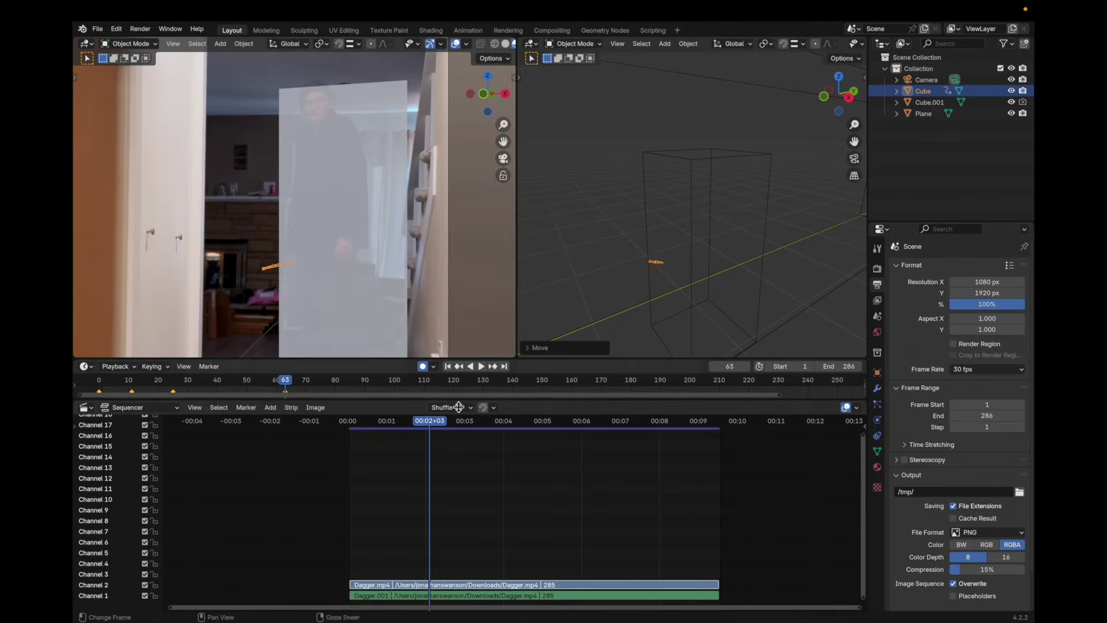
- At frame 82, raise the dagger to head height, rotate it about X and reposition it beside the person
{"action": "left_click", "coordinate": [486, 422]}
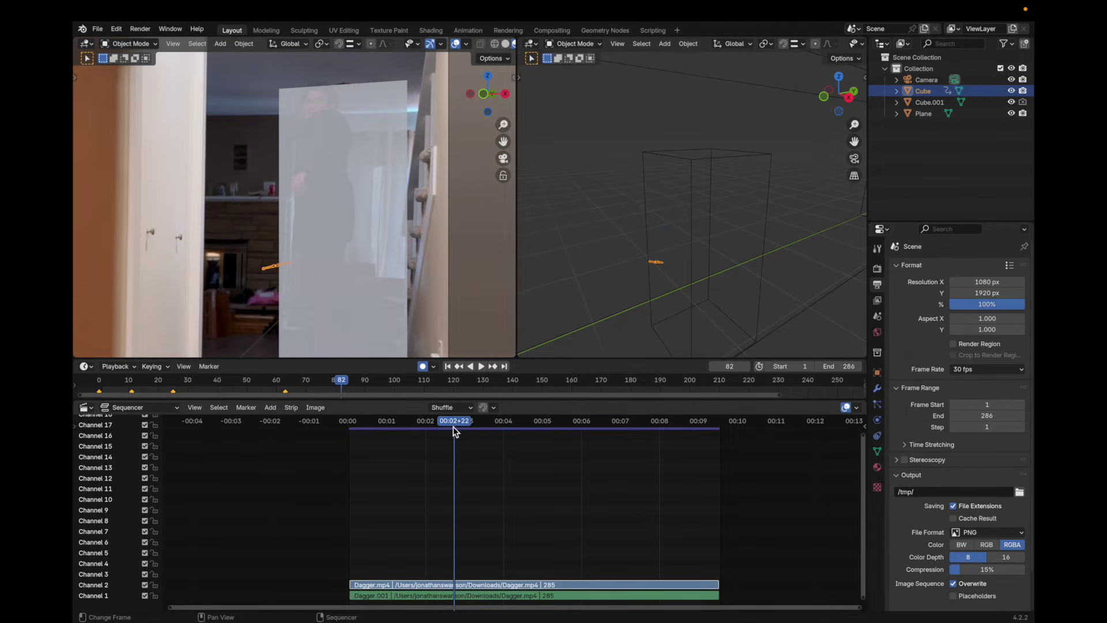
{"action": "key", "text": "g"}
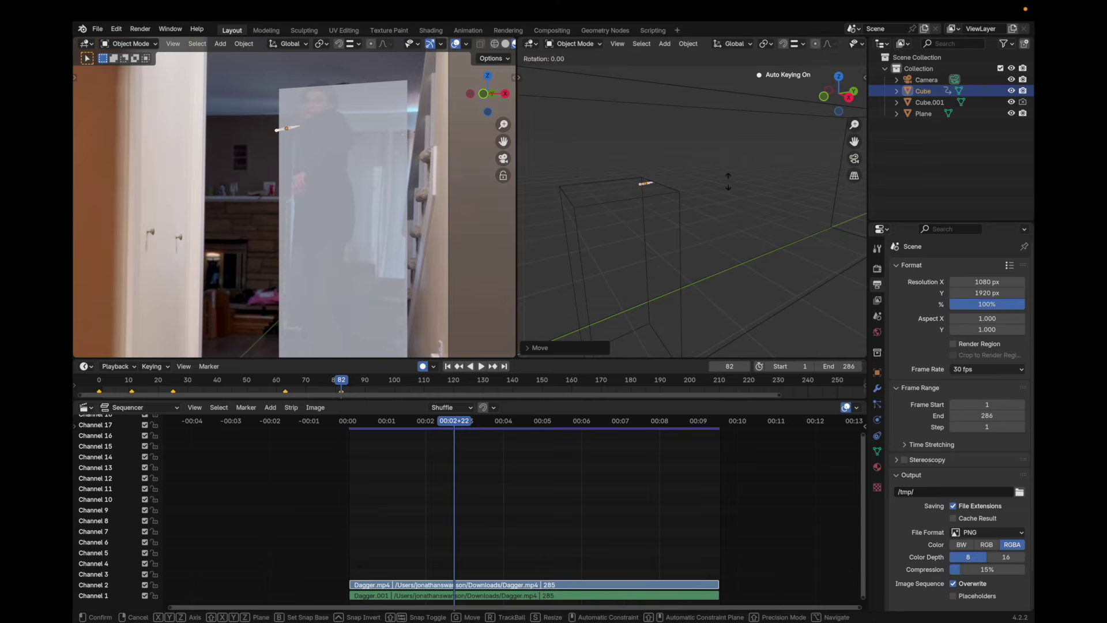
{"action": "middle_click_drag", "start_coordinate": [604, 244], "coordinate": [562, 234]}
{"action": "key", "text": "t"}
{"action": "key", "text": "r"}
{"action": "key", "text": "x"}
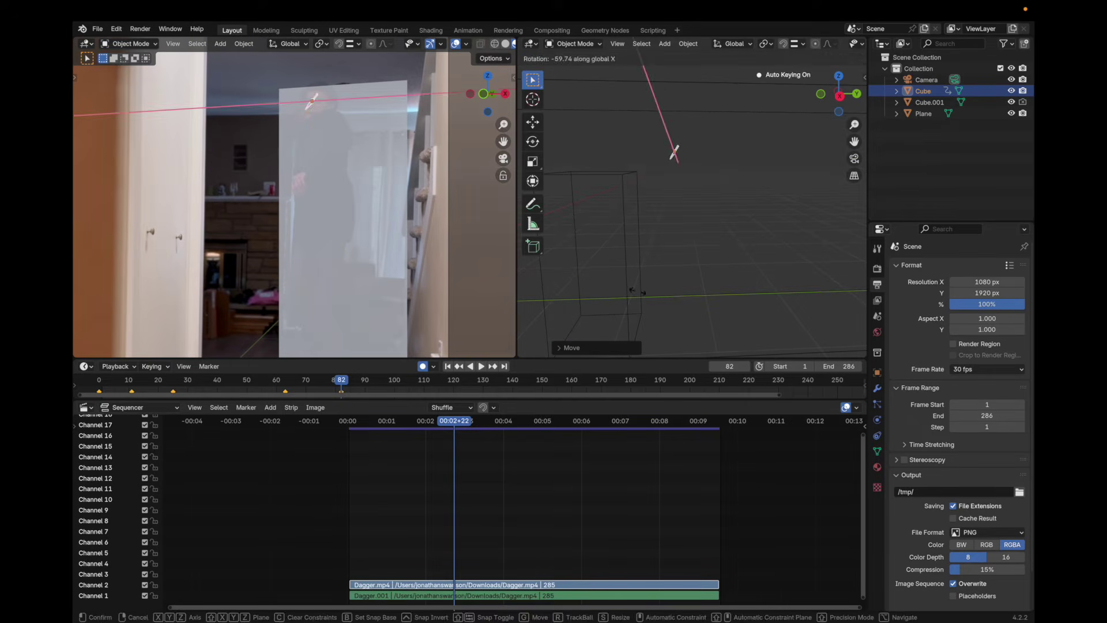
{"action": "left_click", "coordinate": [713, 273]}
{"action": "key", "text": "g"}
{"action": "left_click", "coordinate": [694, 286]}
{"action": "key", "text": "g"}
{"action": "left_click", "coordinate": [424, 239]}
- At frame 105, move the dagger to its next position beside the person's head
{"action": "left_click_drag", "start_coordinate": [472, 422], "coordinate": [485, 422]}
{"action": "middle_click_drag", "start_coordinate": [686, 130], "coordinate": [715, 141]}
{"action": "key", "text": "g"}
{"action": "left_click", "coordinate": [747, 157]}
- At frame 122, rotate the dagger and move it to the person's throwing hand
{"action": "left_click_drag", "start_coordinate": [487, 423], "coordinate": [506, 423]}
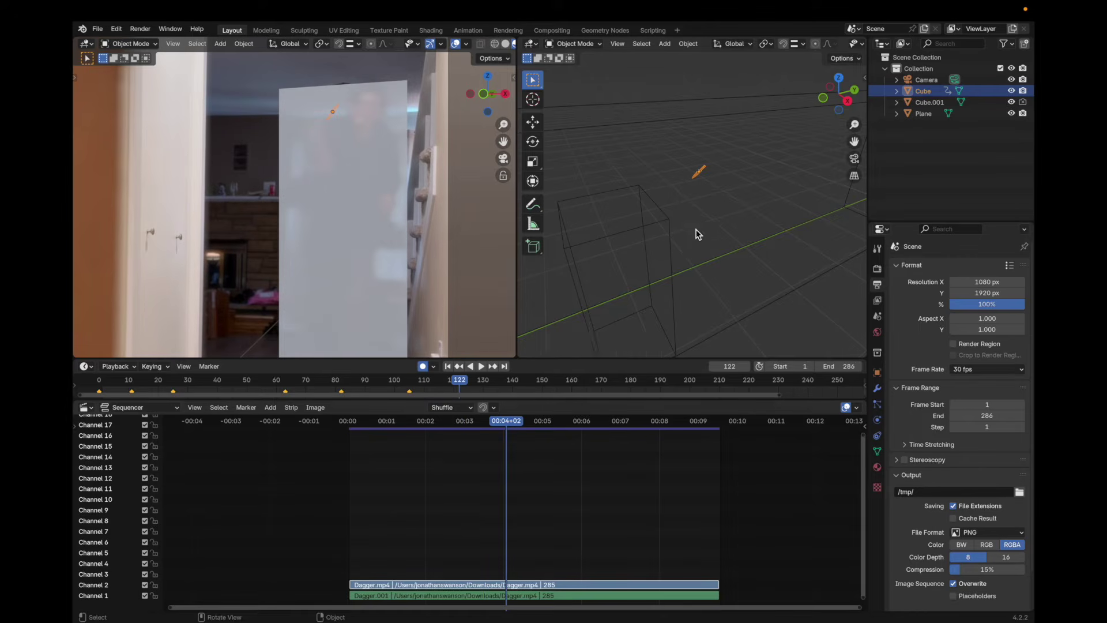
{"action": "key", "text": "g"}
{"action": "left_click", "coordinate": [821, 224]}
{"action": "key", "text": "g"}
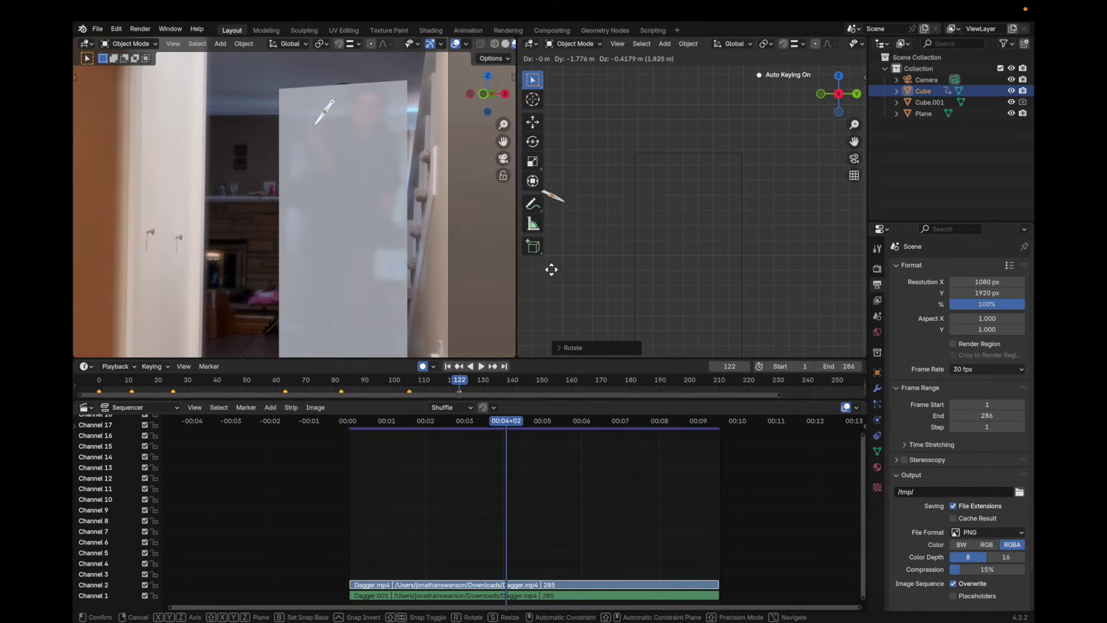
{"action": "left_click", "coordinate": [555, 276]}
{"action": "middle_click_drag", "start_coordinate": [615, 276], "coordinate": [720, 277]}
{"action": "key", "text": "r"}
{"action": "left_click", "coordinate": [653, 216]}
{"action": "key", "text": "g"}
{"action": "left_click", "coordinate": [643, 219]}
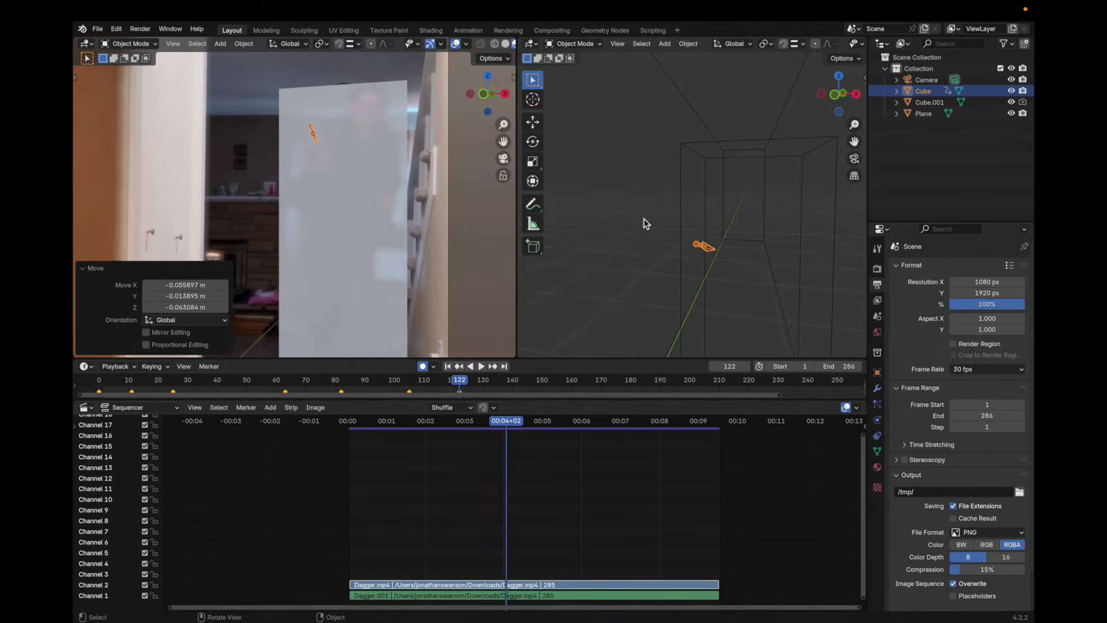
- At frame 126, bring the dagger up the hallway near the brown door, and rotate it freely and about Z
{"action": "scroll", "coordinate": [548, 485], "scroll_direction": "down", "scroll_amount": 4}
{"action": "middle_click_drag", "start_coordinate": [369, 199], "coordinate": [402, 207]}
{"action": "key", "text": "KP_0"}
{"action": "scroll", "coordinate": [368, 180], "scroll_direction": "down", "scroll_amount": 6}
{"action": "left_click", "coordinate": [83, 268]}
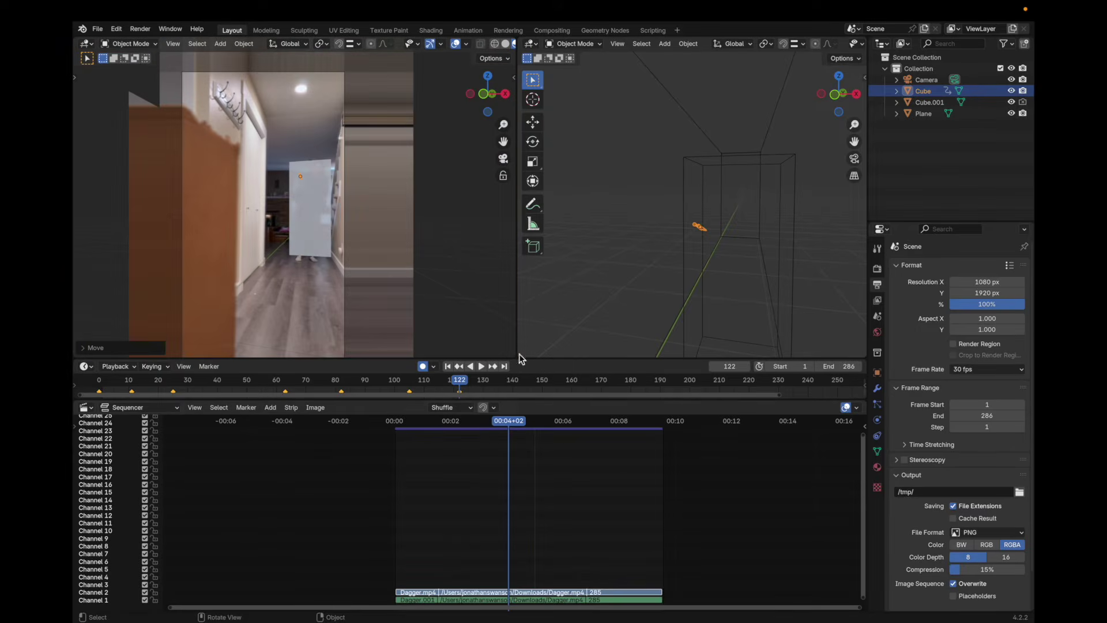
{"action": "left_click_drag", "start_coordinate": [565, 431], "coordinate": [517, 439]}
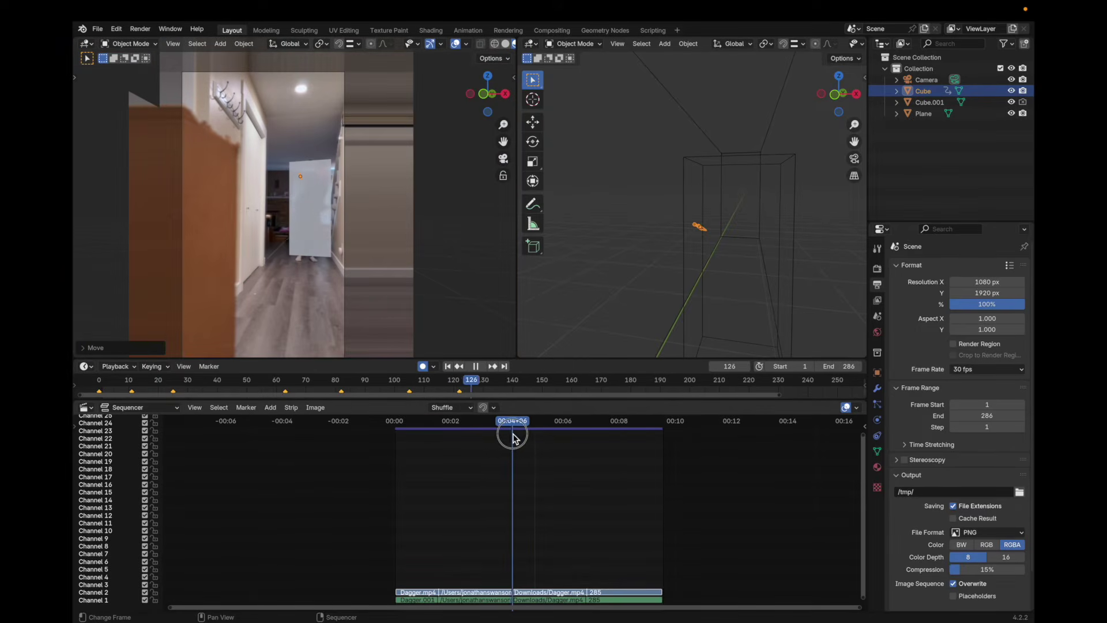
{"action": "middle_click_drag", "start_coordinate": [650, 267], "coordinate": [654, 189]}
{"action": "left_click", "coordinate": [630, 203]}
{"action": "left_click", "coordinate": [667, 218]}
{"action": "key", "text": "r"}
{"action": "left_click", "coordinate": [721, 206]}
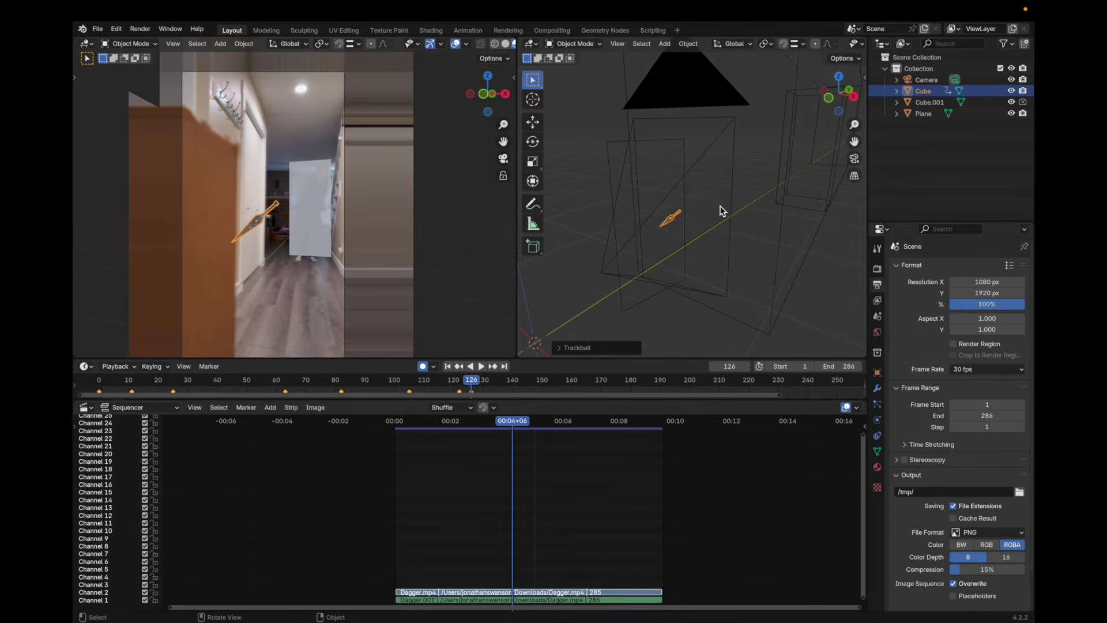
{"action": "middle_click_drag", "start_coordinate": [721, 206], "coordinate": [663, 209]}
{"action": "key", "text": "r"}
{"action": "key", "text": "z"}
{"action": "left_click", "coordinate": [639, 118]}
- Scale the brown door's linked geometry down toward the camera, using the 3D cursor as the pivot point
{"action": "left_click", "coordinate": [639, 118]}
{"action": "middle_click_drag", "start_coordinate": [696, 153], "coordinate": [767, 173], "text": "shift"}
{"action": "left_click", "coordinate": [657, 162]}
{"action": "key", "text": "Tab"}
{"action": "left_click", "coordinate": [656, 163]}
{"action": "key", "text": "l"}
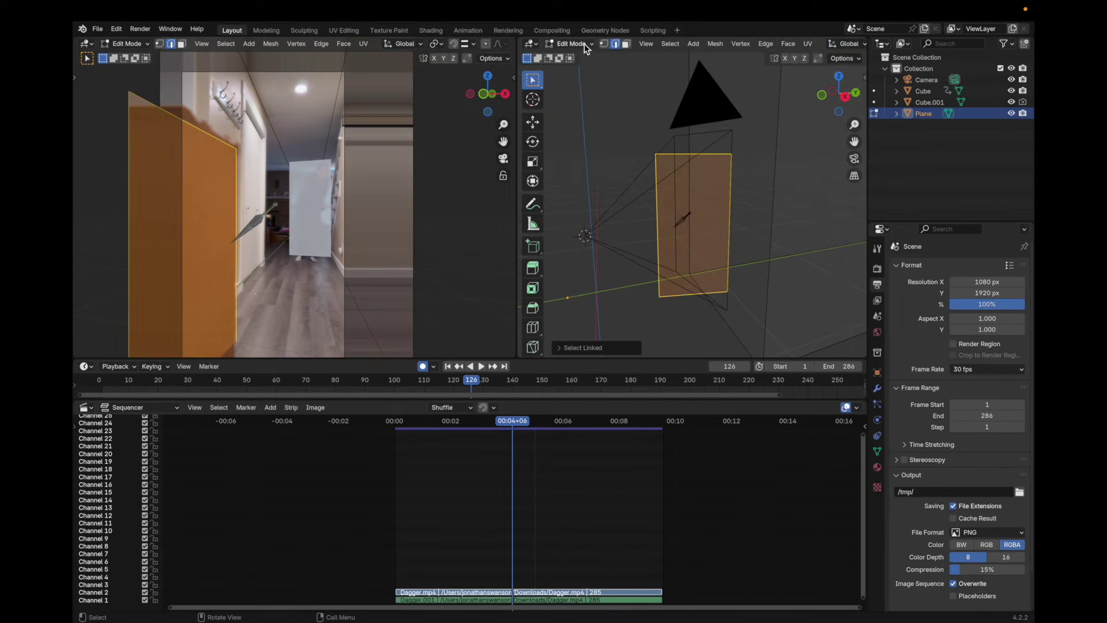
{"action": "left_click", "coordinate": [766, 45]}
{"action": "mouse_move", "coordinate": [622, 44]}
{"action": "left_click", "coordinate": [625, 79]}
{"action": "key", "text": "s"}
{"action": "left_click", "coordinate": [692, 145]}
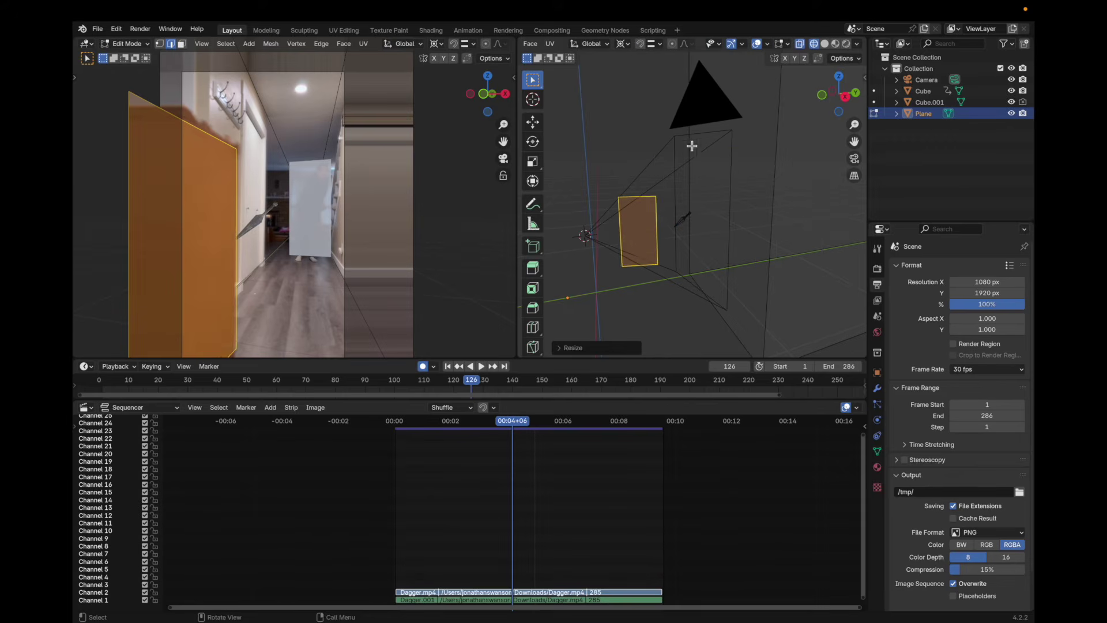
- Extend the hallway mesh's near edge along Y past the camera, and return to Object Mode
{"action": "left_click", "coordinate": [766, 254]}
{"action": "key", "text": "g"}
{"action": "key", "text": "y"}
{"action": "left_click", "coordinate": [689, 223]}
{"action": "key", "text": "Tab"}
- Move the dagger closer to the camera at frame 126 so it sits beside the shrunken door plane
{"action": "left_click", "coordinate": [686, 222]}
{"action": "key", "text": "g"}
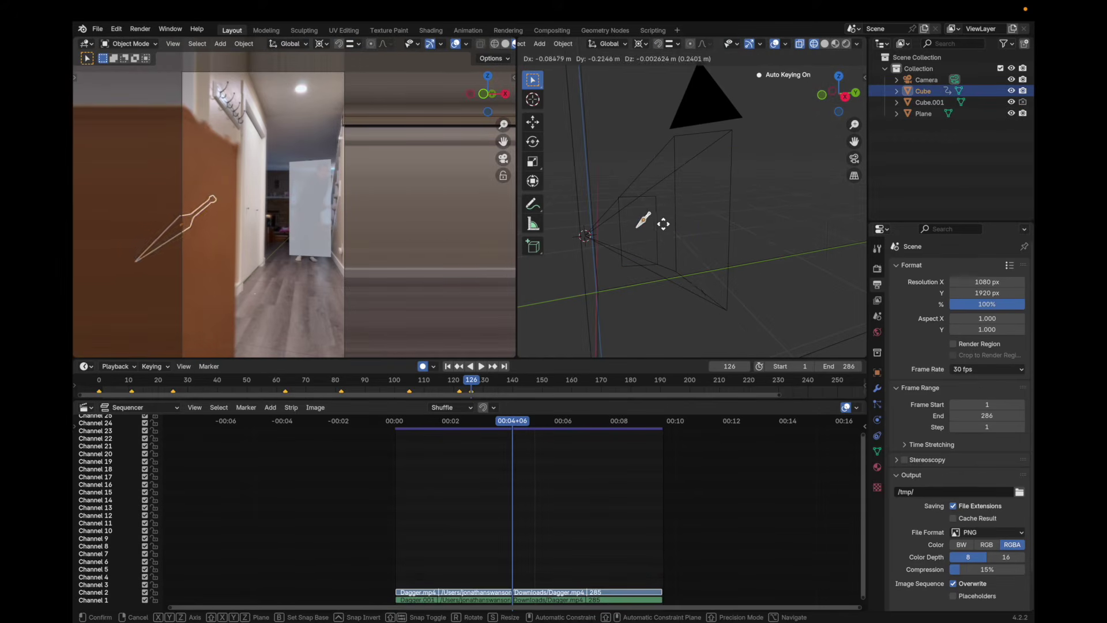
{"action": "left_click", "coordinate": [663, 225]}
{"action": "key", "text": "g"}
{"action": "middle_click_drag", "start_coordinate": [672, 231], "coordinate": [721, 247]}
{"action": "left_click", "coordinate": [773, 248]}
{"action": "scroll", "coordinate": [438, 231], "scroll_direction": "up", "scroll_amount": 2}
{"action": "scroll", "coordinate": [720, 246], "scroll_direction": "up", "scroll_amount": 4}
{"action": "key", "text": "g"}
{"action": "left_click", "coordinate": [217, 249]}
{"action": "key", "text": "r"}
{"action": "key", "text": "r"}
{"action": "right_click", "coordinate": [216, 250]}
- Set the transform pivot to Median Point, and trackball-rotate and reposition the dagger in front of the door's edge
{"action": "left_click", "coordinate": [640, 44]}
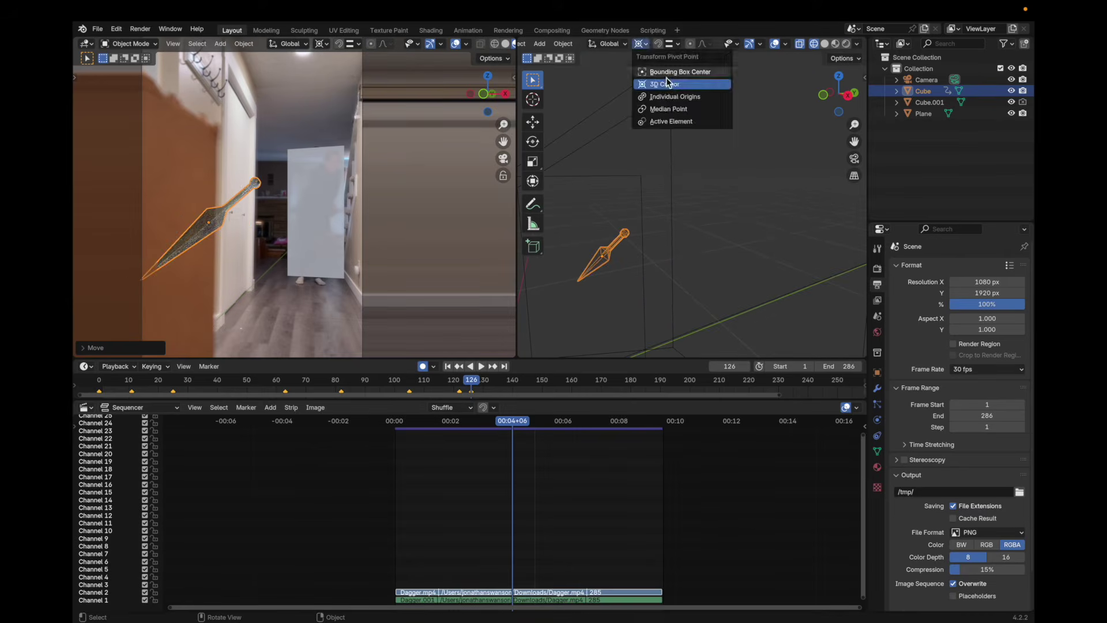
{"action": "left_click", "coordinate": [663, 109]}
{"action": "key", "text": "r"}
{"action": "key", "text": "r"}
{"action": "left_click", "coordinate": [277, 235]}
{"action": "key", "text": "g"}
{"action": "left_click", "coordinate": [282, 242]}
- Enlarge the Timeline editor, and rotate the dagger about -169° in the side view at frame 126
{"action": "left_click_drag", "start_coordinate": [471, 382], "coordinate": [471, 386]}
{"action": "left_click_drag", "start_coordinate": [484, 401], "coordinate": [511, 473]}
{"action": "left_click", "coordinate": [848, 95]}
{"action": "key", "text": "r"}
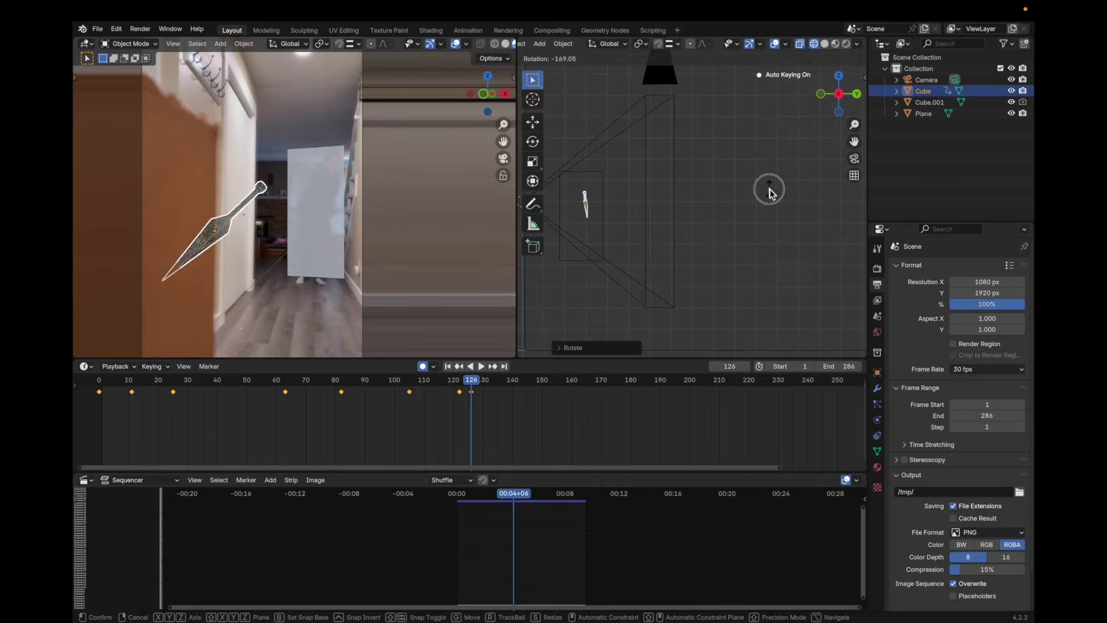
{"action": "left_click", "coordinate": [769, 190]}
{"action": "left_click_drag", "start_coordinate": [471, 382], "coordinate": [471, 385]}
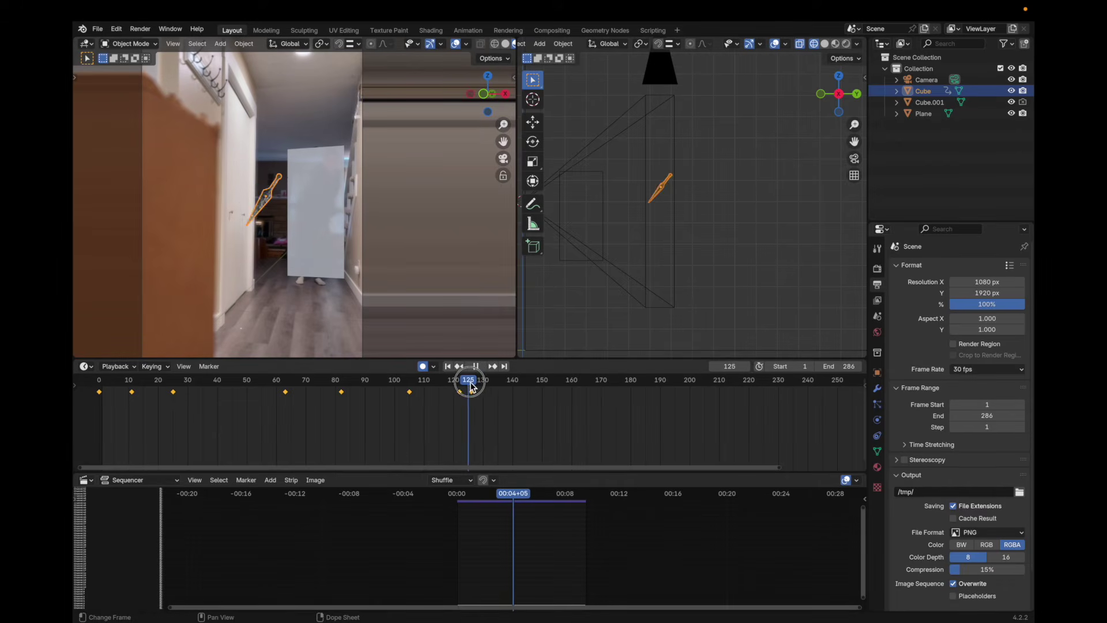
- Reposition the dagger at frame 128, and step back through the preceding frames to check its path
{"action": "key", "text": "g"}
{"action": "left_click", "coordinate": [270, 229]}
{"action": "key", "text": "Right"}
{"action": "key", "text": "Left"}
{"action": "key", "text": "Left"}
{"action": "key", "text": "Left"}
{"action": "key", "text": "Left"}
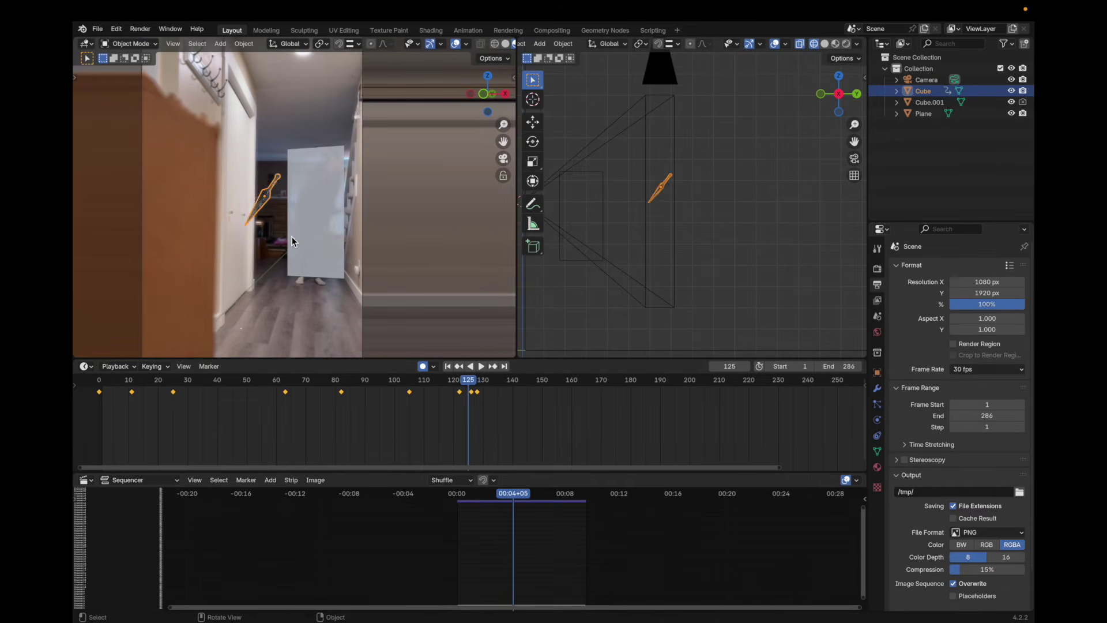
- Move the dagger over the brown door's edge close to the camera at frame 134, and play back the throw
{"action": "key", "text": "Right"}
{"action": "key", "text": "Right"}
{"action": "key", "text": "Right"}
{"action": "key", "text": "Right"}
{"action": "key", "text": "Right"}
{"action": "key", "text": "Right"}
{"action": "key", "text": "Left"}
{"action": "key", "text": "space"}
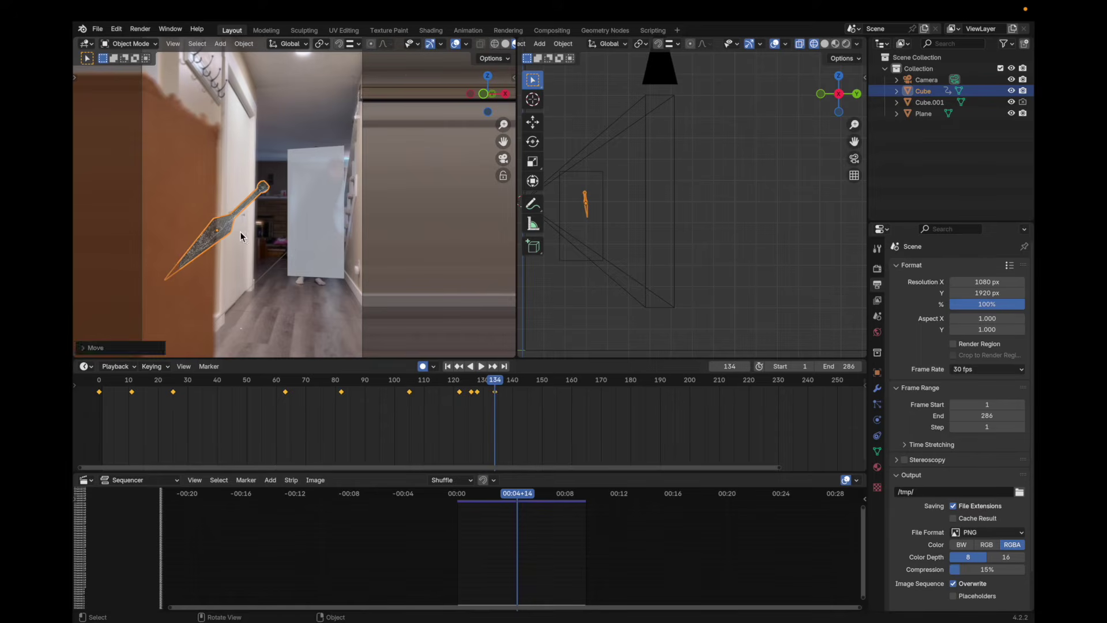
{"action": "key", "text": "space"}
{"action": "key", "text": "space"}
{"action": "left_click", "coordinate": [391, 383]}
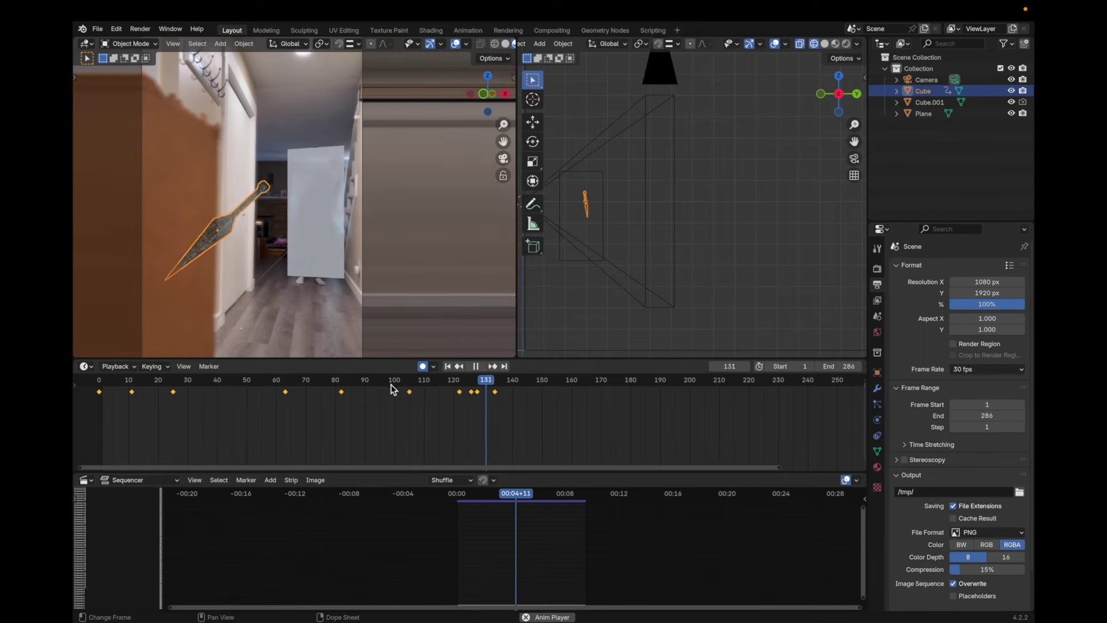
{"action": "key", "text": "space"}
- Delete the pale upright plane covering the person in the hallway
{"action": "left_click_drag", "start_coordinate": [392, 383], "coordinate": [297, 384]}
{"action": "scroll", "coordinate": [333, 223], "scroll_direction": "up", "scroll_amount": 5}
{"action": "left_click", "coordinate": [334, 224]}
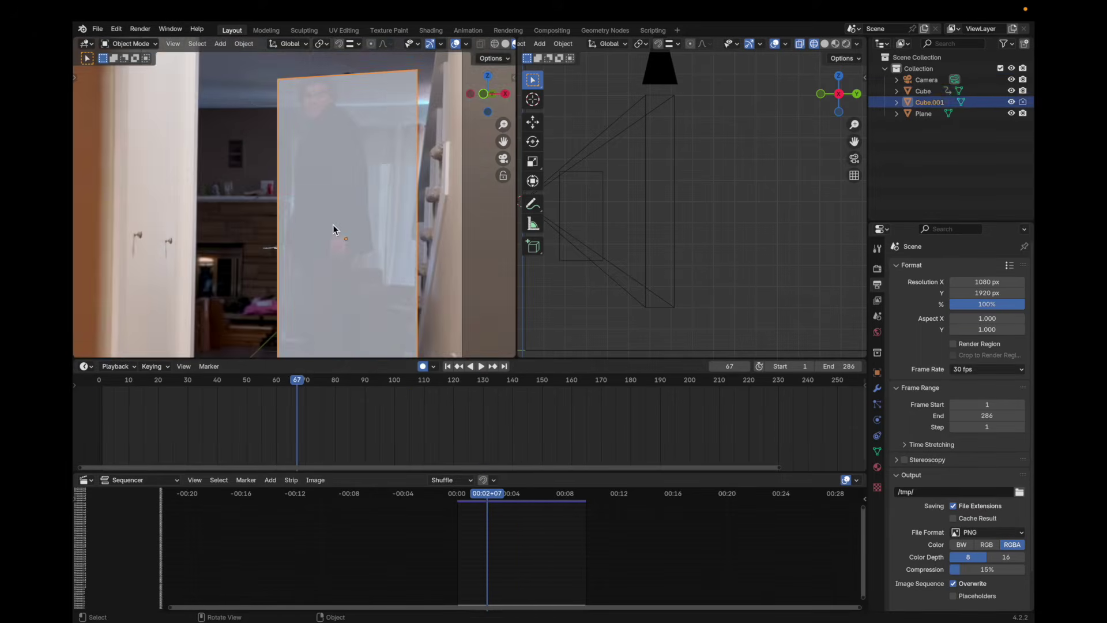
{"action": "key", "text": "Delete"}
- Select the hallway Plane at frame 17, split off a Shader Editor from the Sequencer area, and mute its mix shader node
{"action": "left_click", "coordinate": [279, 257]}
{"action": "mouse_move", "coordinate": [130, 383]}
{"action": "left_mouse_down"}
{"action": "mouse_move", "coordinate": [118, 383]}
{"action": "mouse_move", "coordinate": [149, 384]}
{"action": "left_mouse_up"}
{"action": "left_click", "coordinate": [340, 242]}
{"action": "left_click_drag", "start_coordinate": [76, 477], "coordinate": [278, 503]}
{"action": "left_click", "coordinate": [87, 480]}
{"action": "left_click", "coordinate": [110, 576]}
{"action": "left_click", "coordinate": [198, 546]}
{"action": "key", "text": "m"}
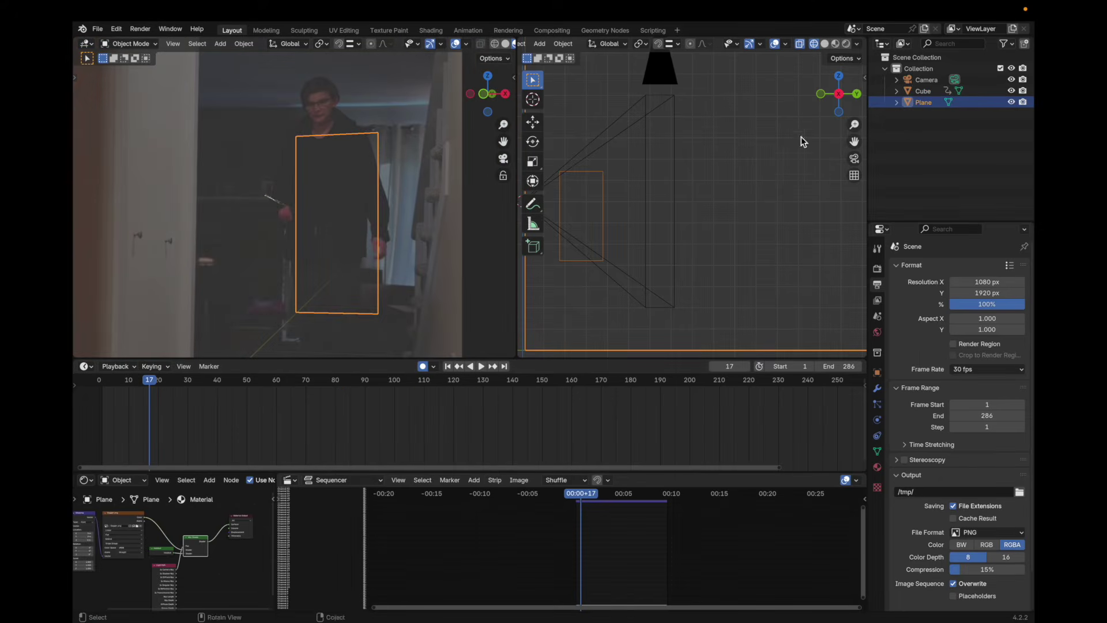
- Raise the camera's background footage opacity to 1.000
{"action": "left_click", "coordinate": [925, 81]}
{"action": "left_click", "coordinate": [877, 419]}
{"action": "scroll", "coordinate": [967, 469], "scroll_direction": "down", "scroll_amount": 3}
{"action": "left_click_drag", "start_coordinate": [980, 518], "coordinate": [1019, 518]}
- Select the dagger, and rotate and move it into the person's hand at frames 7 and 20
{"action": "left_click", "coordinate": [274, 199]}
{"action": "mouse_move", "coordinate": [149, 381]}
{"action": "left_mouse_down"}
{"action": "mouse_move", "coordinate": [109, 381]}
{"action": "mouse_move", "coordinate": [163, 377]}
{"action": "left_mouse_up"}
{"action": "key", "text": "g"}
{"action": "left_click", "coordinate": [336, 243]}
{"action": "key", "text": "r"}
{"action": "left_click", "coordinate": [292, 249]}
{"action": "key", "text": "g"}
{"action": "left_click", "coordinate": [270, 273]}
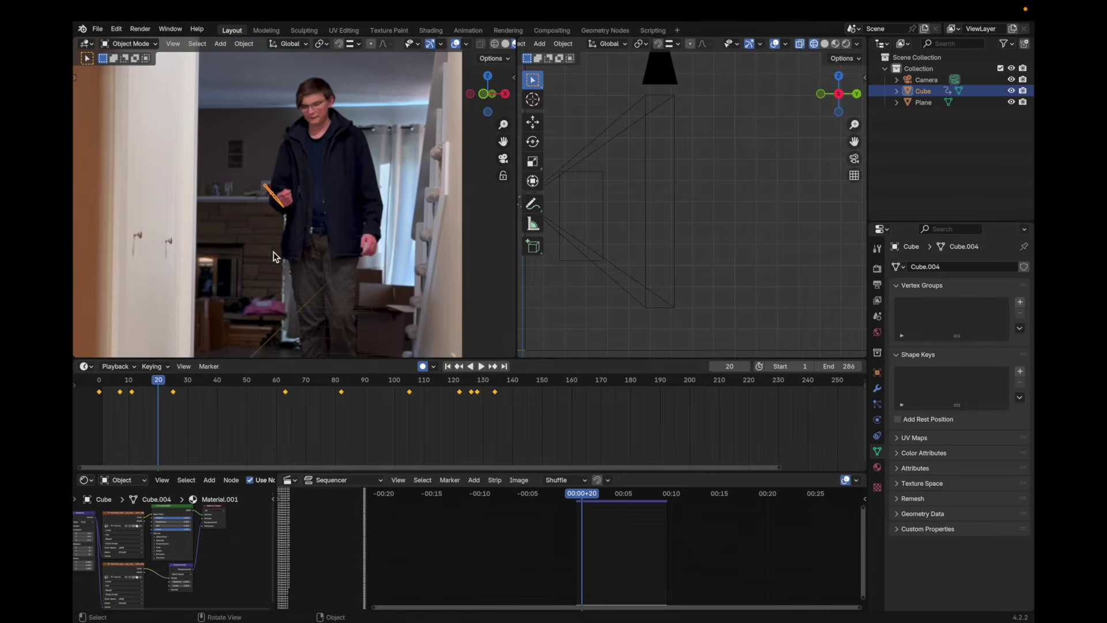
{"action": "key", "text": "space"}
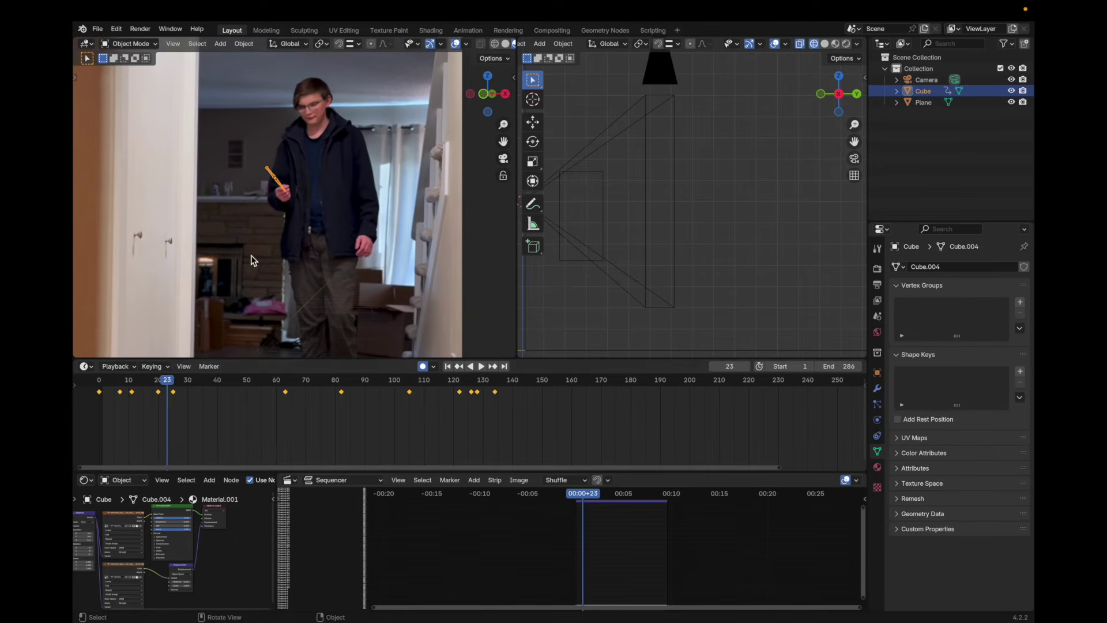
- Move the dagger to follow the hand at frame 29
{"action": "key", "text": "Right"}
{"action": "key", "text": "Right"}
{"action": "key", "text": "Right"}
{"action": "key", "text": "g"}
{"action": "left_click", "coordinate": [348, 256]}
- Go back to frame 14 and move the dagger onto the person's hand
{"action": "key", "text": "Left"}
{"action": "key", "text": "Left"}
{"action": "key", "text": "Left"}
{"action": "key", "text": "Left"}
{"action": "key", "text": "Left"}
{"action": "key", "text": "Left"}
{"action": "key", "text": "Left"}
{"action": "key", "text": "Left"}
{"action": "key", "text": "Left"}
{"action": "key", "text": "Left"}
{"action": "key", "text": "Left"}
{"action": "key", "text": "Left"}
{"action": "key", "text": "Left"}
{"action": "key", "text": "Left"}
{"action": "key", "text": "Left"}
{"action": "key", "text": "g"}
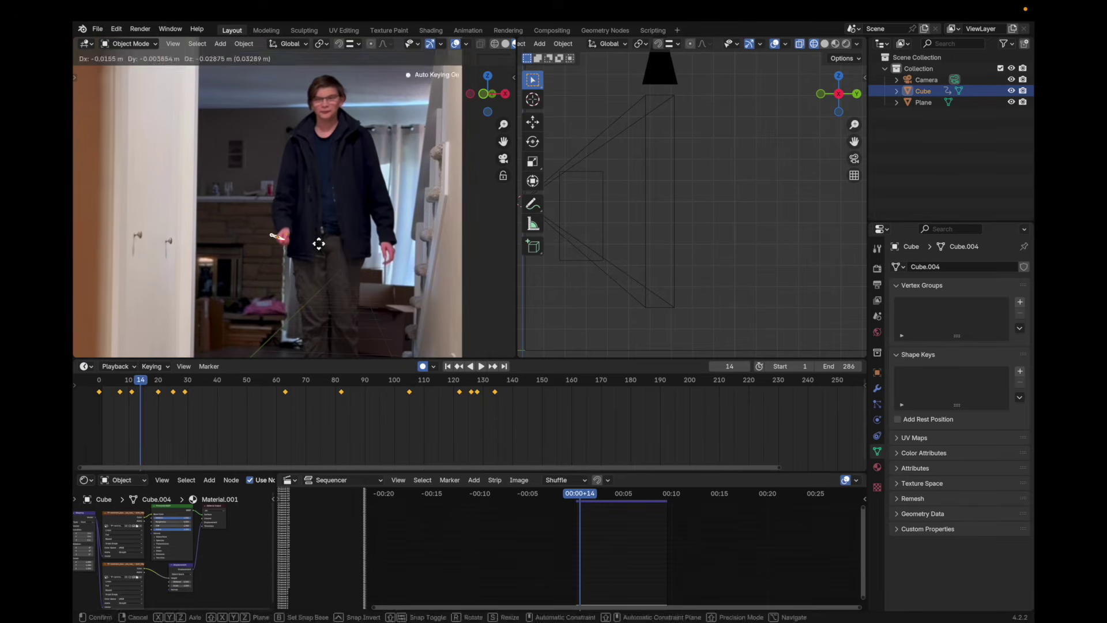
{"action": "left_click", "coordinate": [343, 251]}
- Go back to frame 4 and move the dagger to the lowered hand
{"action": "key", "text": "Left"}
{"action": "key", "text": "Left"}
{"action": "key", "text": "Left"}
{"action": "key", "text": "Left"}
{"action": "key", "text": "Left"}
{"action": "key", "text": "Left"}
{"action": "key", "text": "Left"}
{"action": "key", "text": "Left"}
{"action": "key", "text": "Left"}
{"action": "key", "text": "Left"}
{"action": "key", "text": "g"}
{"action": "left_click", "coordinate": [337, 249]}
- Fine-tune the dagger's position under the hand at frame 4, and replay the opening frames
{"action": "scroll", "coordinate": [335, 275], "scroll_direction": "up", "scroll_amount": 3}
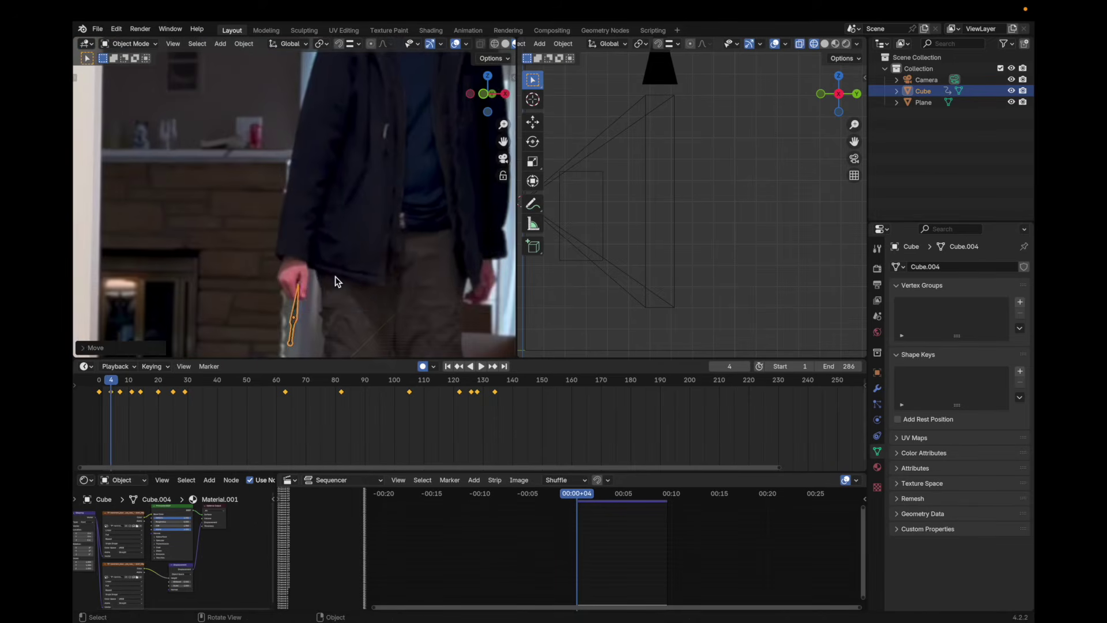
{"action": "key", "text": "g"}
{"action": "left_click", "coordinate": [363, 286]}
{"action": "key", "text": "Left"}
{"action": "key", "text": "Left"}
{"action": "key", "text": "Left"}
{"action": "key", "text": "space"}
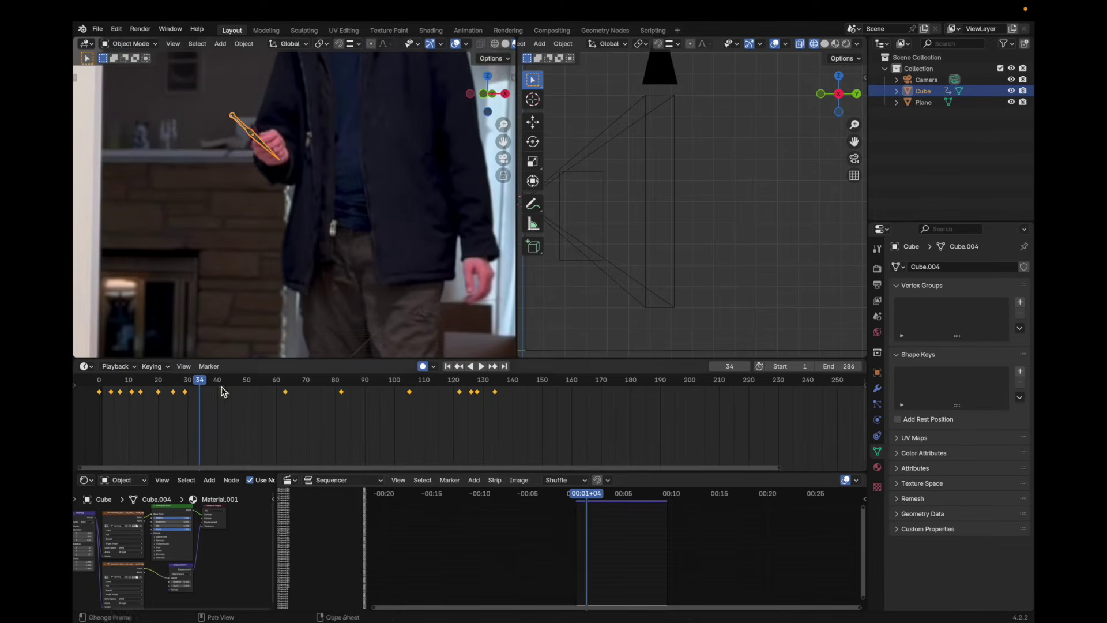
- Rotate and move the dagger to follow the hand at frames 50, 57, 72 and 77
{"action": "left_click", "coordinate": [187, 395]}
{"action": "key", "text": "r"}
{"action": "left_click", "coordinate": [327, 265]}
{"action": "key", "text": "g"}
{"action": "left_click", "coordinate": [335, 266]}
{"action": "left_click_drag", "start_coordinate": [199, 380], "coordinate": [254, 382]}
{"action": "left_click_drag", "start_coordinate": [230, 392], "coordinate": [451, 383]}
{"action": "key", "text": "g"}
{"action": "left_click", "coordinate": [336, 301]}
{"action": "key", "text": "g"}
{"action": "left_click", "coordinate": [317, 260]}
{"action": "key", "text": "g"}
{"action": "left_click", "coordinate": [289, 242]}
- Rotate and move the dagger to match the raised arm at frame 116, and reposition it at frame 119
{"action": "key", "text": "r"}
{"action": "left_click", "coordinate": [334, 219]}
{"action": "key", "text": "g"}
{"action": "left_click", "coordinate": [316, 208]}
{"action": "middle_click_drag", "start_coordinate": [440, 203], "coordinate": [440, 295], "text": "shift"}
{"action": "key", "text": "g"}
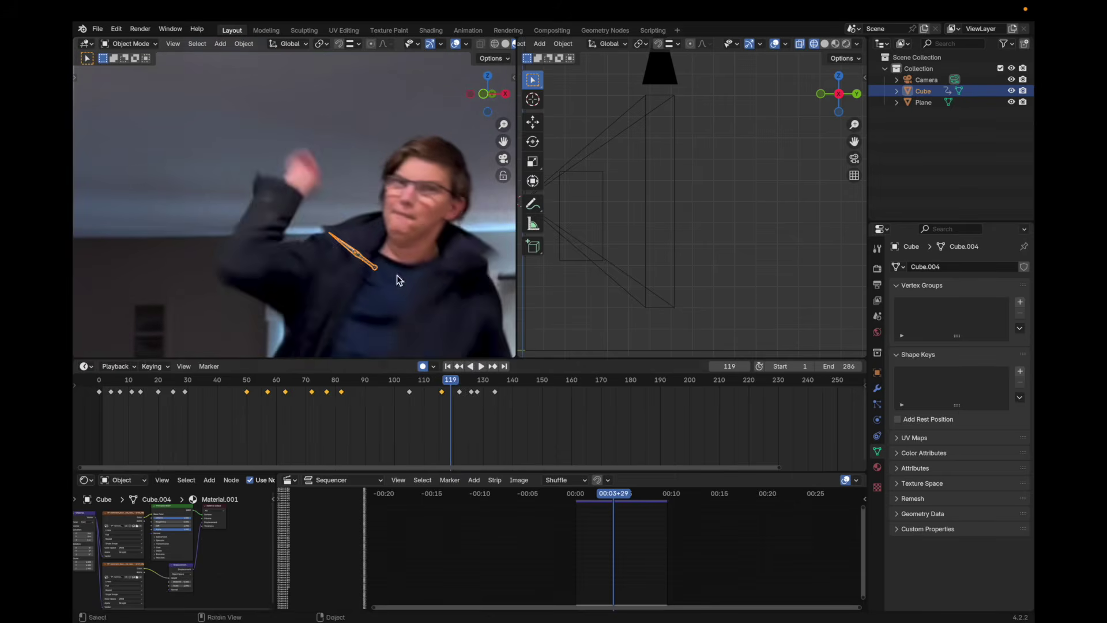
{"action": "left_click", "coordinate": [395, 278]}
- Align the dagger with the throwing hand at frames 118 and 120, rotating it at frame 120
{"action": "left_click_drag", "start_coordinate": [451, 382], "coordinate": [447, 383]}
{"action": "key", "text": "g"}
{"action": "left_click", "coordinate": [357, 246]}
{"action": "key", "text": "Right"}
{"action": "key", "text": "Right"}
{"action": "key", "text": "g"}
{"action": "left_click", "coordinate": [390, 197]}
{"action": "key", "text": "r"}
{"action": "left_click", "coordinate": [409, 237]}
- Step through frames 120 to 131 to check the dagger's release and flight toward the camera
{"action": "key", "text": "Right"}
{"action": "key", "text": "Right"}
{"action": "key", "text": "Right"}
{"action": "key", "text": "Right"}
{"action": "key", "text": "Right"}
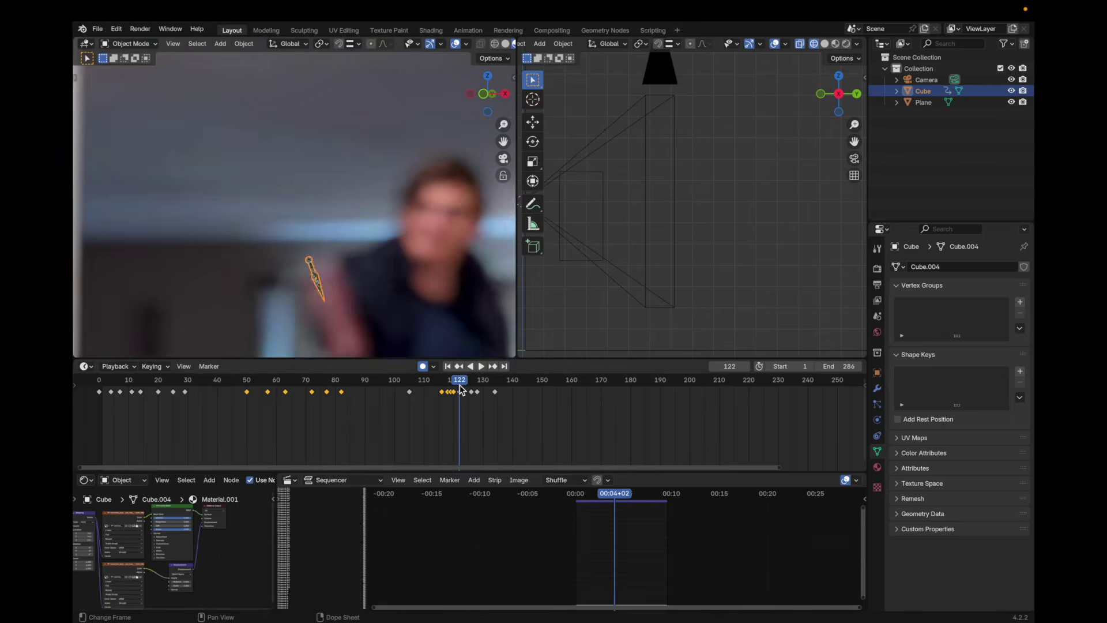
{"action": "key", "text": "Left"}
{"action": "key", "text": "Right"}
{"action": "key", "text": "Right"}
{"action": "key", "text": "Right"}
{"action": "key", "text": "Right"}
{"action": "key", "text": "Right"}
{"action": "key", "text": "Right"}
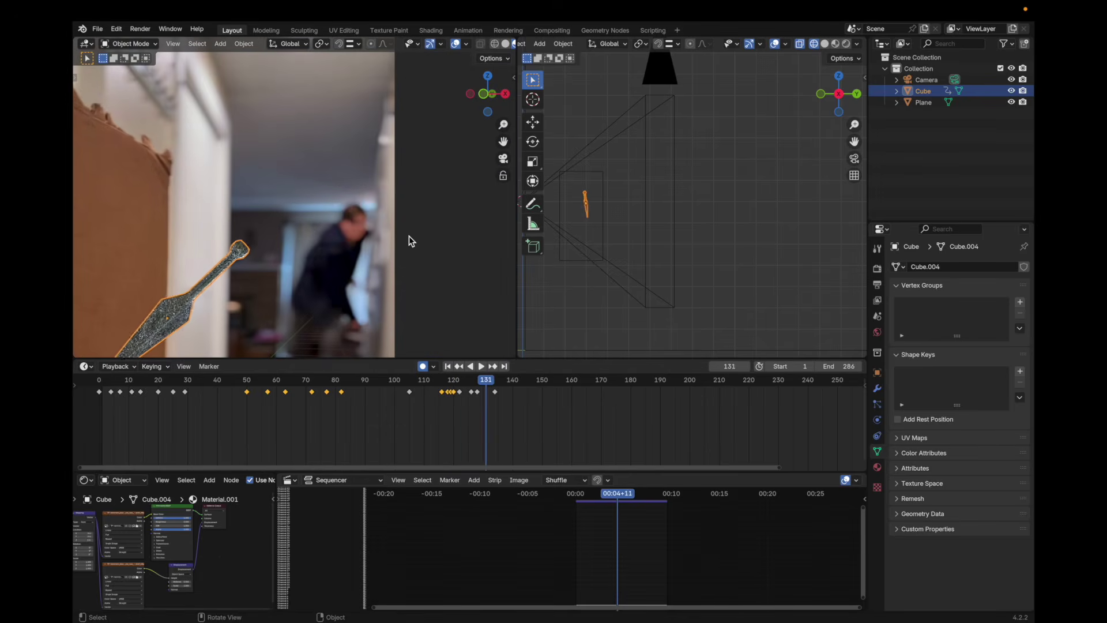
{"action": "key", "text": "Right"}
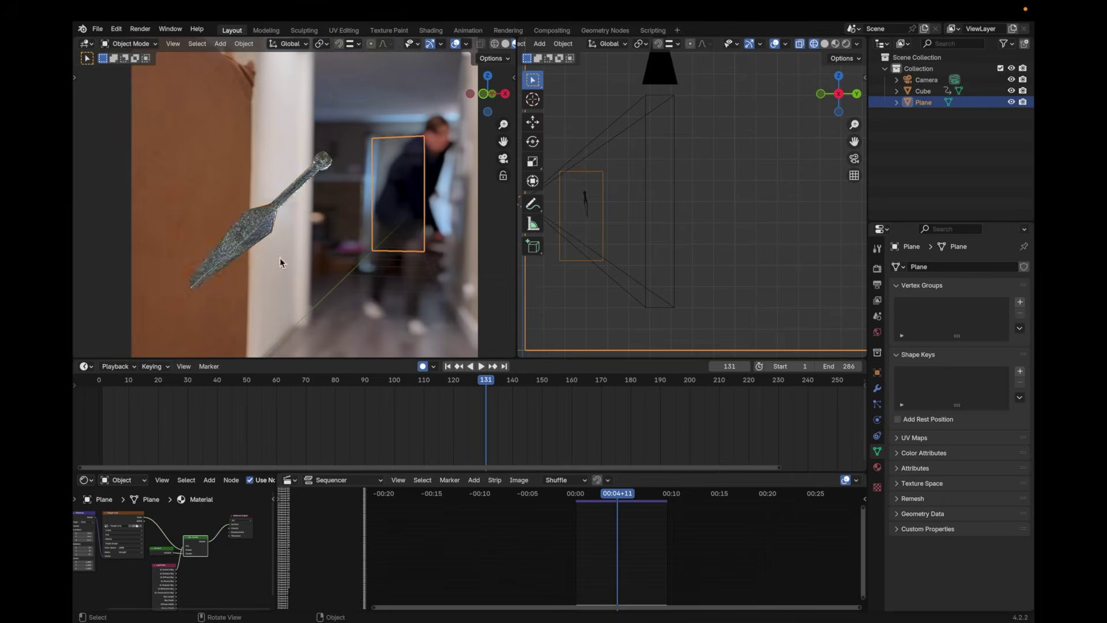
- Select the dagger and adjust its position at frame 130 to smooth its arrival at the brown door
{"action": "left_click", "coordinate": [268, 232]}
{"action": "key", "text": "Left"}
{"action": "key", "text": "g"}
{"action": "left_click", "coordinate": [369, 287]}
{"action": "key", "text": "Right"}
{"action": "key", "text": "Right"}
{"action": "key", "text": "Right"}
{"action": "key", "text": "Right"}
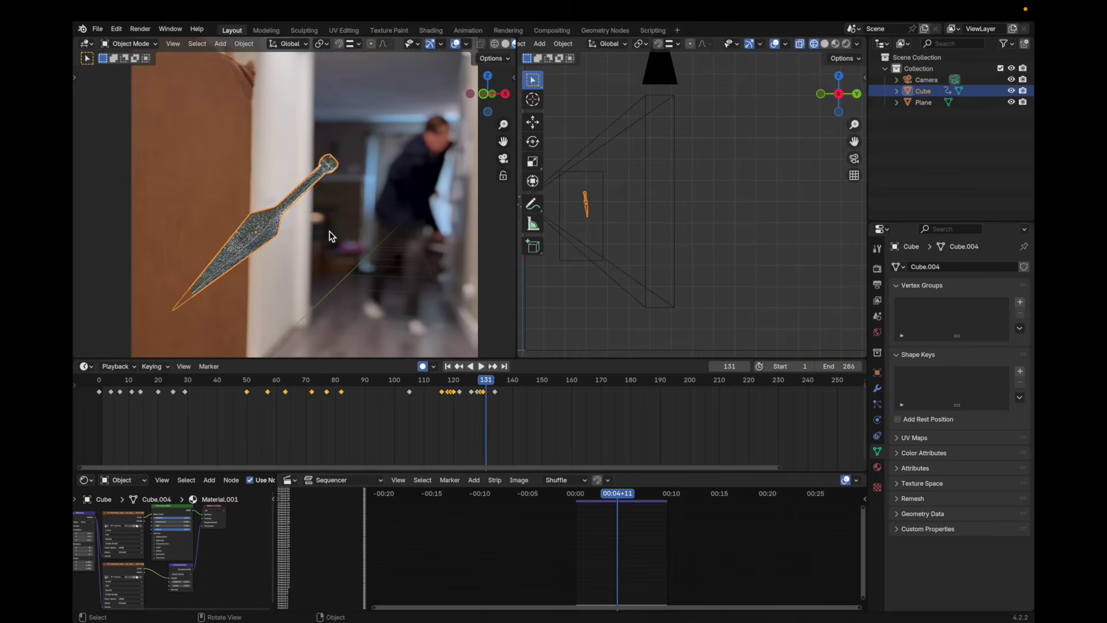
- Nudge the dagger's position around frame 131, and check the motion through frame 138
{"action": "key", "text": "g"}
{"action": "left_click", "coordinate": [315, 226]}
{"action": "key", "text": "Left"}
{"action": "key", "text": "Left"}
{"action": "key", "text": "Left"}
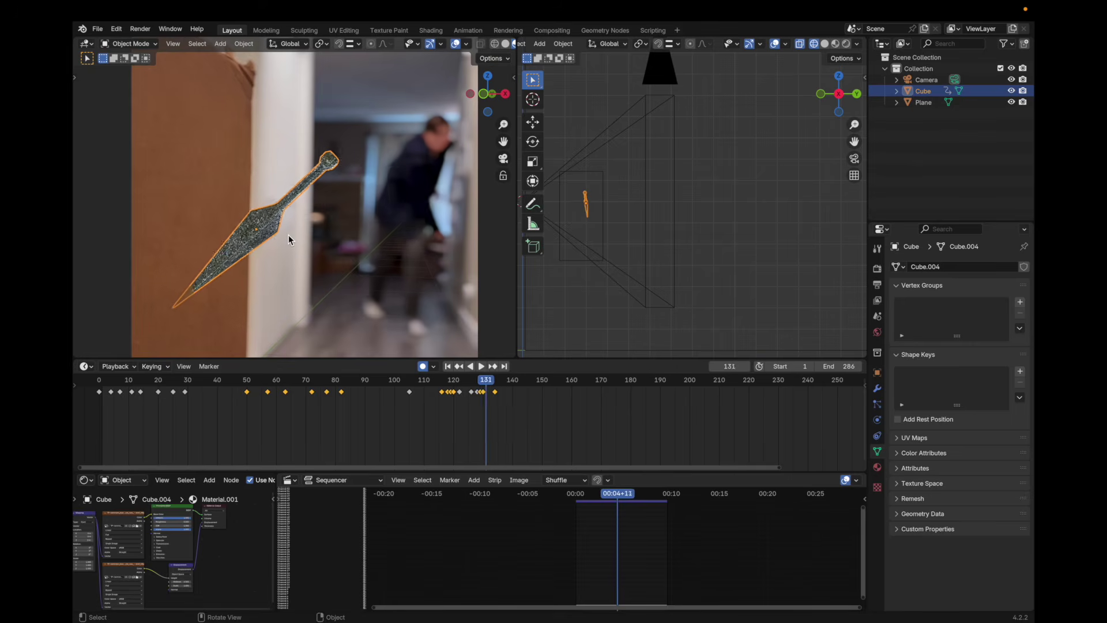
{"action": "key", "text": "Right"}
{"action": "key", "text": "Right"}
{"action": "key", "text": "Right"}
{"action": "key", "text": "Right"}
{"action": "key", "text": "Right"}
{"action": "key", "text": "Right"}
{"action": "key", "text": "Right"}
- Select the camera and enable Depth of Field in its settings
{"action": "left_click", "coordinate": [503, 159]}
{"action": "left_click", "coordinate": [925, 80]}
{"action": "scroll", "coordinate": [927, 440], "scroll_direction": "down", "scroll_amount": 10}
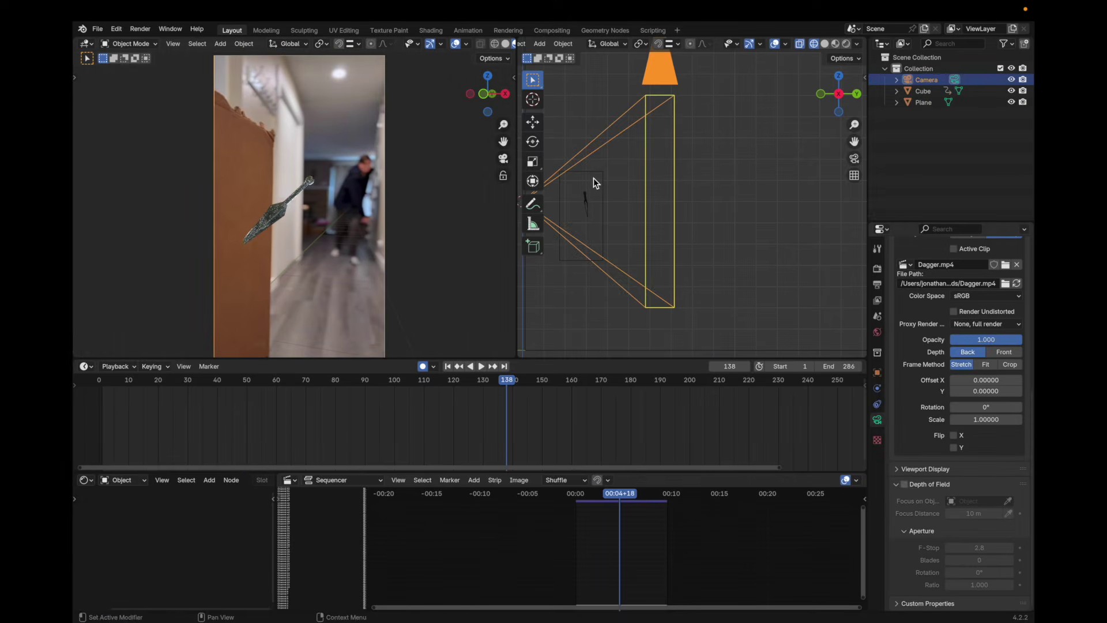
{"action": "left_click", "coordinate": [904, 484]}
- Examine the whole camera in the side view and its object properties, and return to its camera data settings
{"action": "scroll", "coordinate": [727, 229], "scroll_direction": "down", "scroll_amount": 6}
{"action": "middle_click_drag", "start_coordinate": [727, 229], "coordinate": [618, 253], "text": "shift"}
{"action": "scroll", "coordinate": [618, 253], "scroll_direction": "down", "scroll_amount": 2}
{"action": "left_click", "coordinate": [877, 372]}
{"action": "left_click", "coordinate": [897, 523]}
{"action": "left_click", "coordinate": [897, 522]}
{"action": "left_click", "coordinate": [876, 420]}
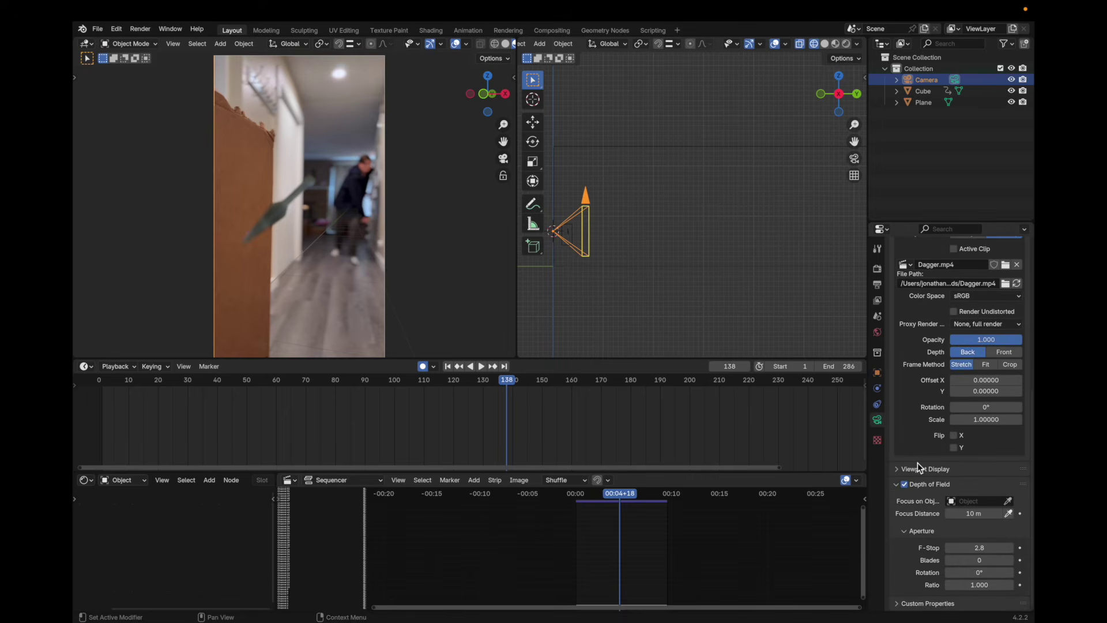
- Select the dagger and refine its keyed position at frames 127 and 128 to follow the footage
{"action": "scroll", "coordinate": [918, 463], "scroll_direction": "up", "scroll_amount": 1}
{"action": "scroll", "coordinate": [918, 463], "scroll_direction": "down", "scroll_amount": 1}
{"action": "mouse_move", "coordinate": [615, 503]}
{"action": "left_mouse_down"}
{"action": "mouse_move", "coordinate": [576, 494]}
{"action": "mouse_move", "coordinate": [614, 495]}
{"action": "left_mouse_up"}
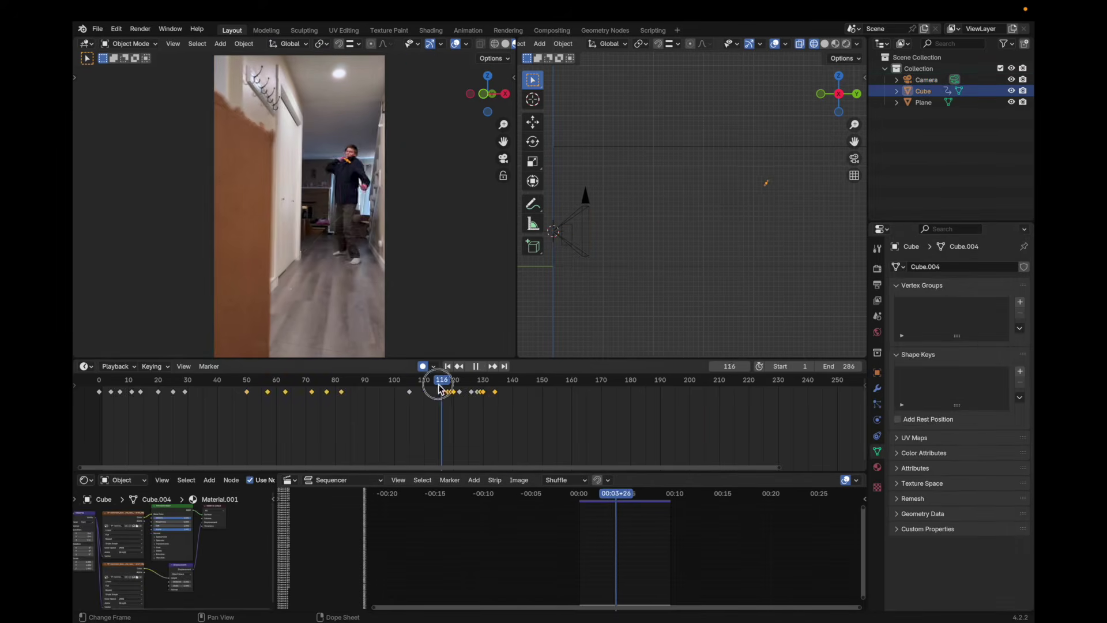
{"action": "left_click_drag", "start_coordinate": [580, 414], "coordinate": [483, 388]}
{"action": "key", "text": "g"}
{"action": "left_click", "coordinate": [287, 226]}
{"action": "key", "text": "Right"}
{"action": "key", "text": "g"}
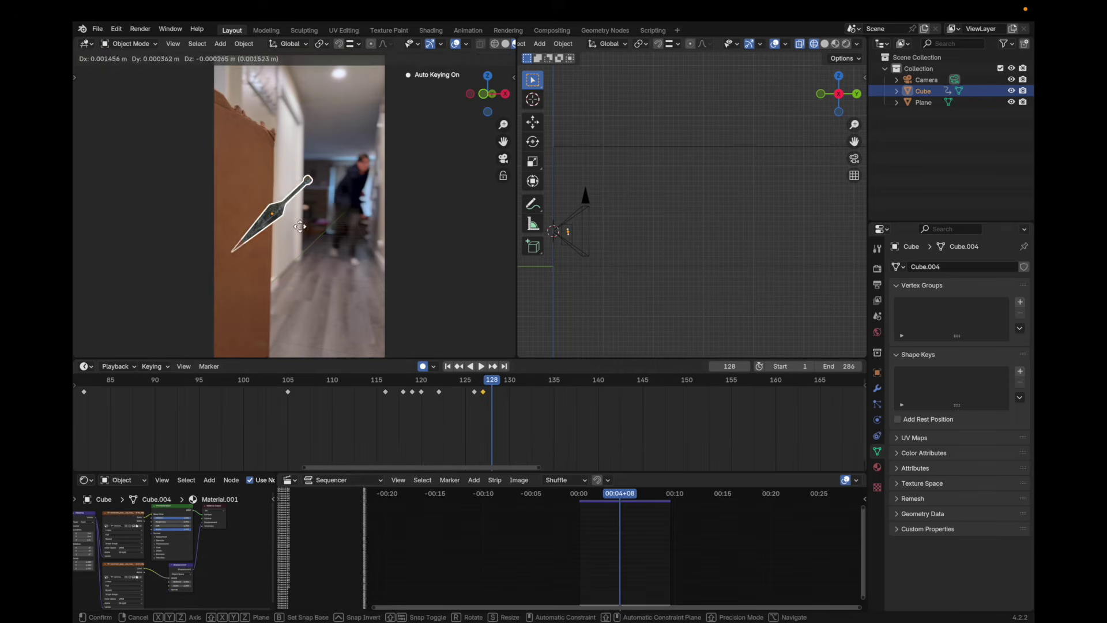
{"action": "left_click", "coordinate": [277, 214]}
- Keep adjusting the dagger's keyed position at frames 129, 131, 132, 133 and 136 as it nears the brown door
{"action": "key", "text": "Right"}
{"action": "key", "text": "g"}
{"action": "left_click", "coordinate": [277, 213]}
{"action": "key", "text": "Right"}
{"action": "key", "text": "Right"}
{"action": "key", "text": "Right"}
{"action": "key", "text": "g"}
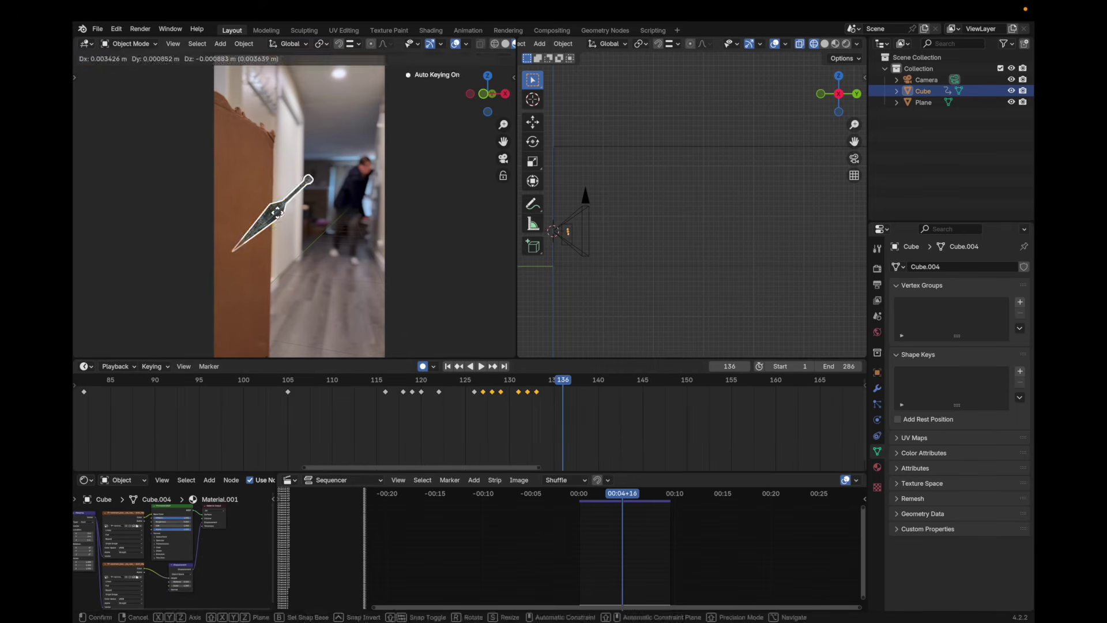
{"action": "left_click", "coordinate": [276, 212]}
- Check the dagger's motion frame by frame before and after frame 136, and play the animation through
{"action": "key", "text": "Left"}
{"action": "key", "text": "Left"}
{"action": "key", "text": "Left"}
{"action": "key", "text": "Left"}
{"action": "key", "text": "Left"}
{"action": "key", "text": "Left"}
{"action": "key", "text": "Left"}
{"action": "key", "text": "Right"}
{"action": "key", "text": "Right"}
{"action": "key", "text": "Right"}
{"action": "key", "text": "Right"}
{"action": "key", "text": "Right"}
{"action": "key", "text": "Right"}
{"action": "key", "text": "Right"}
{"action": "key", "text": "Right"}
{"action": "key", "text": "Right"}
{"action": "key", "text": "Left"}
{"action": "key", "text": "Left"}
{"action": "key", "text": "Left"}
{"action": "key", "text": "Left"}
{"action": "key", "text": "Left"}
{"action": "key", "text": "Left"}
{"action": "key", "text": "space"}
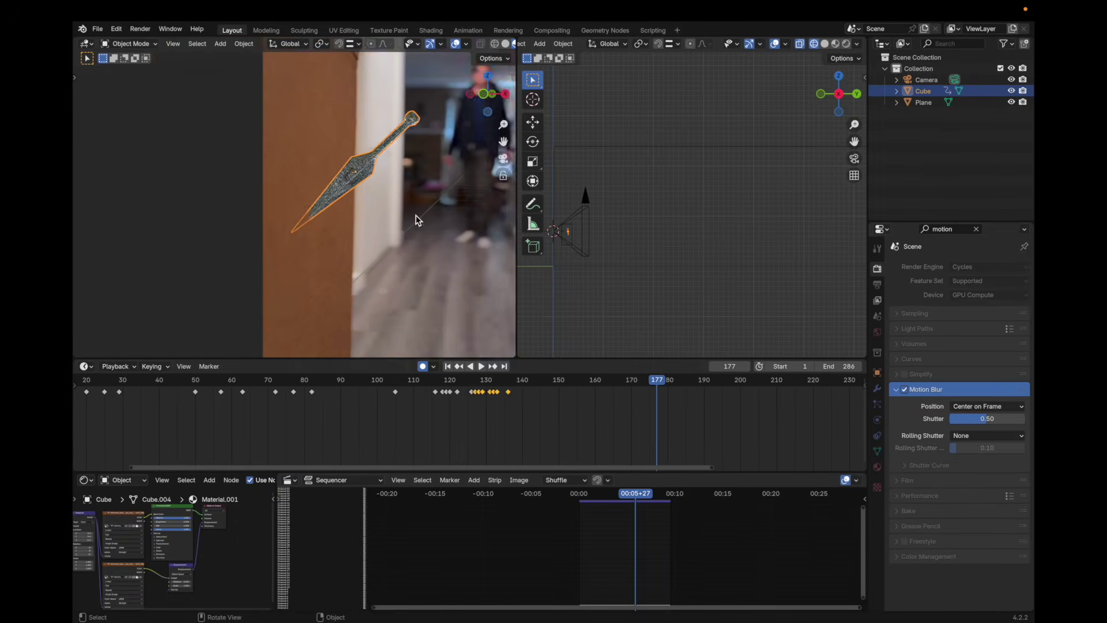
- Go to frame 125, delete the sequencer's selected strips, and turn that area into an enlarged World shader editor
{"action": "left_click", "coordinate": [468, 382]}
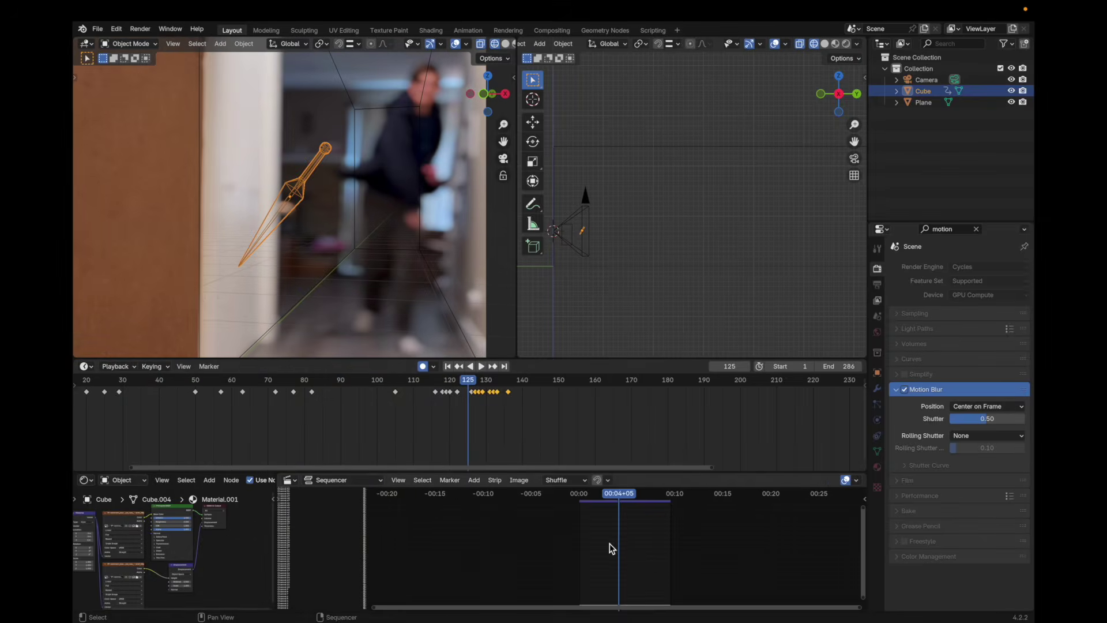
{"action": "key", "text": "Delete"}
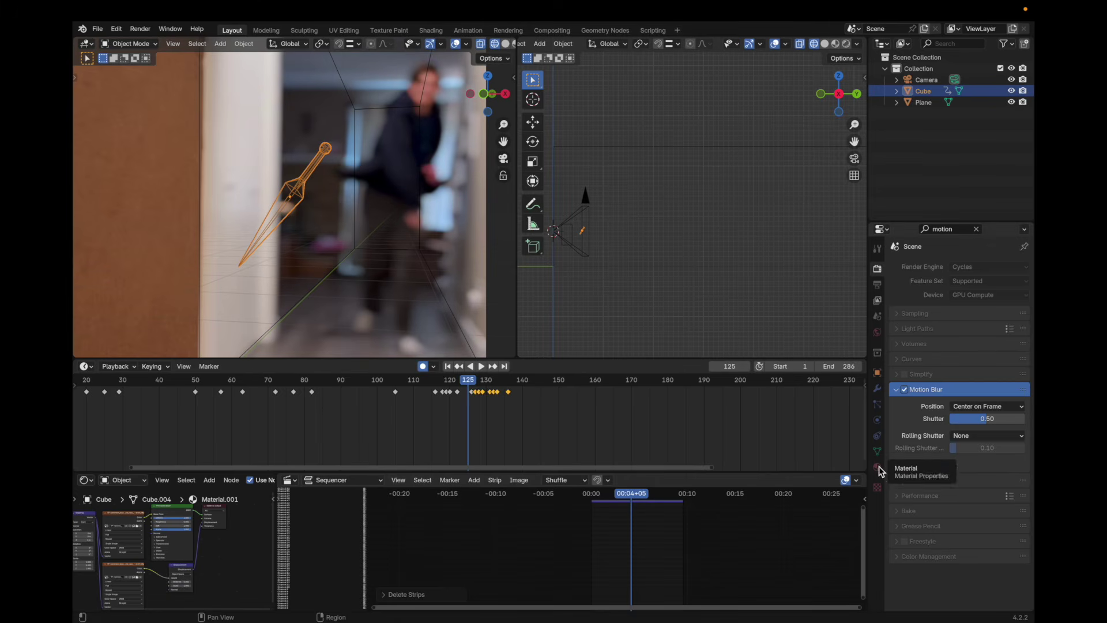
{"action": "key", "text": "alt+f"}
{"action": "left_click_drag", "start_coordinate": [423, 472], "coordinate": [423, 377]}
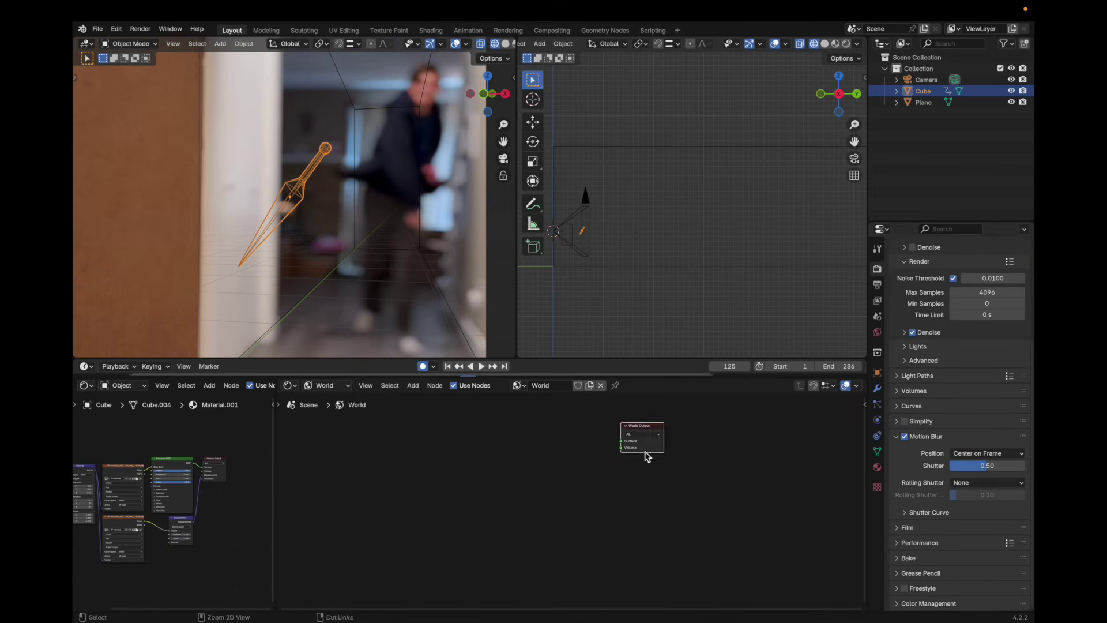
- Add an Image Texture node between the Mapping node and the World Output's Surface in the world shader
{"action": "key", "text": "shift+a"}
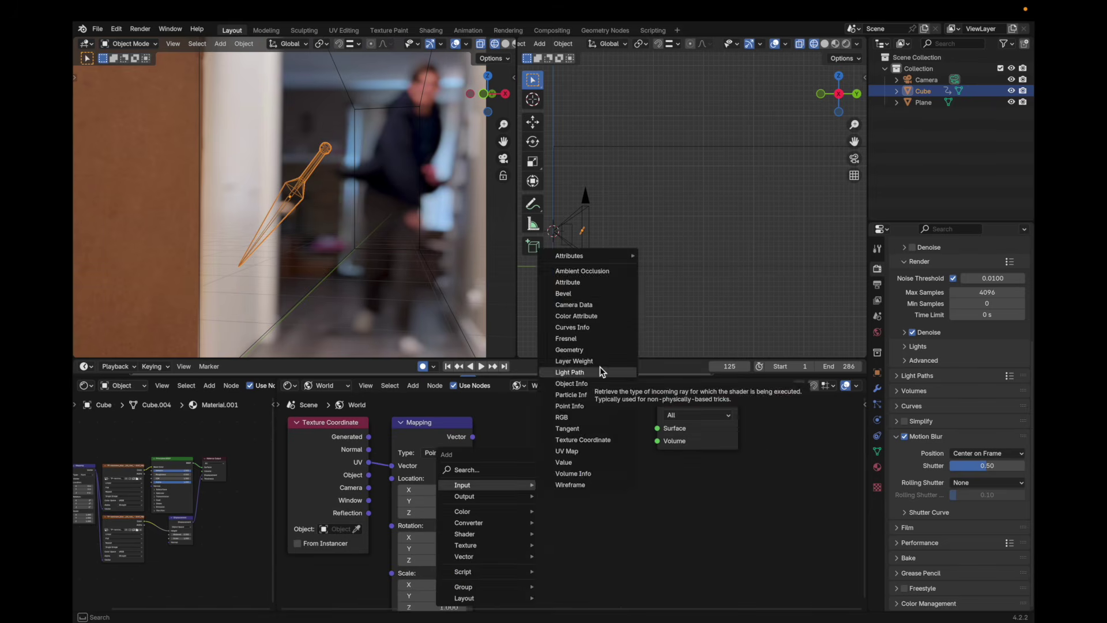
{"action": "mouse_move", "coordinate": [500, 548]}
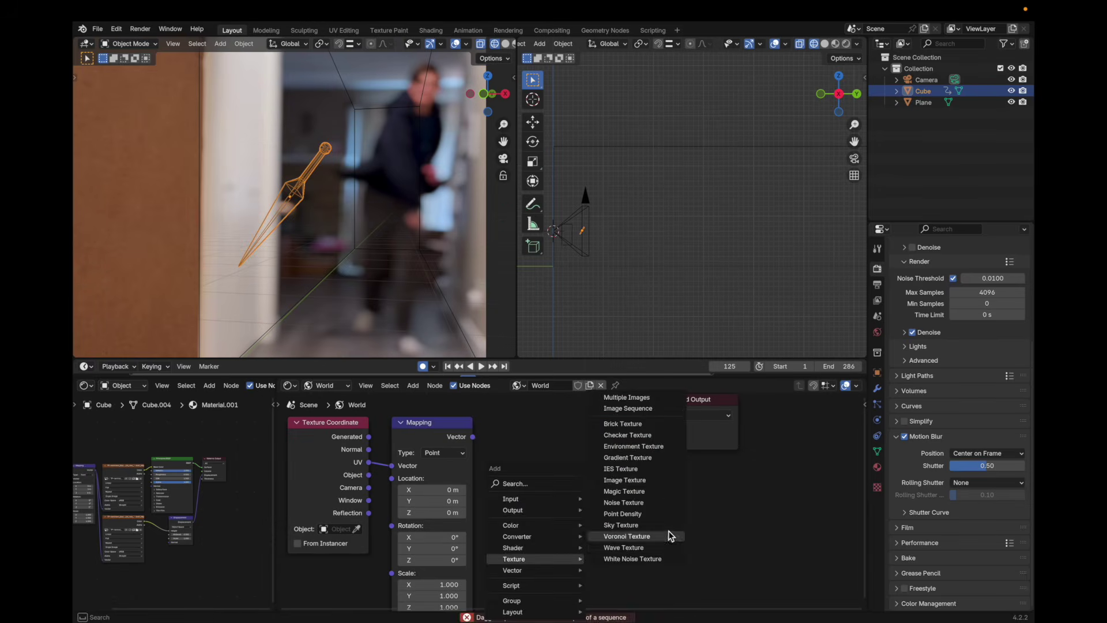
{"action": "left_click", "coordinate": [667, 531]}
{"action": "left_click", "coordinate": [513, 491]}
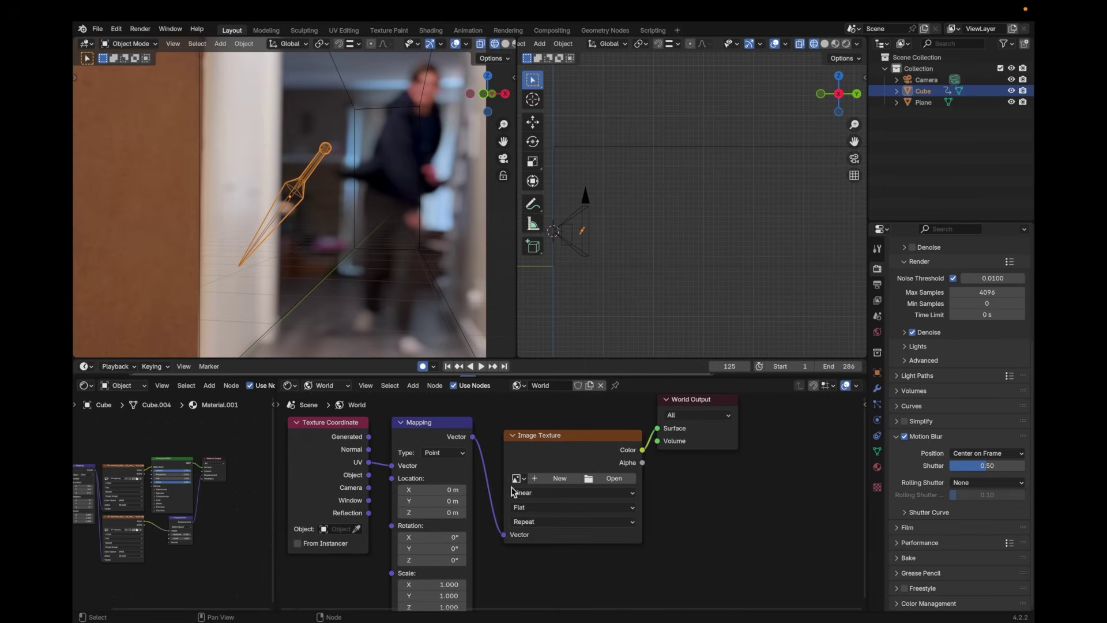